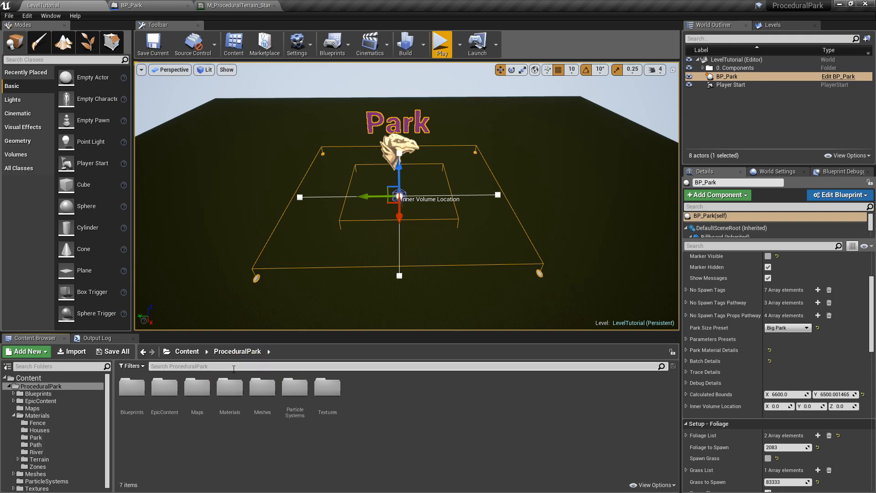
# - Open the Blueprints > Tools folder of ProceduralPark and look over the actors in the level's 0. Components folder
pyautogui.doubleClick(132, 387)
pyautogui.doubleClick(262, 392)
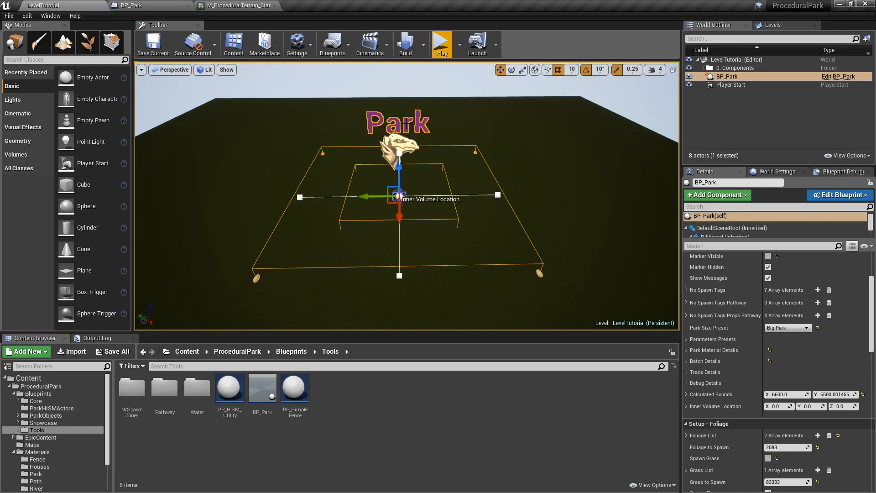
pyautogui.click(704, 68)
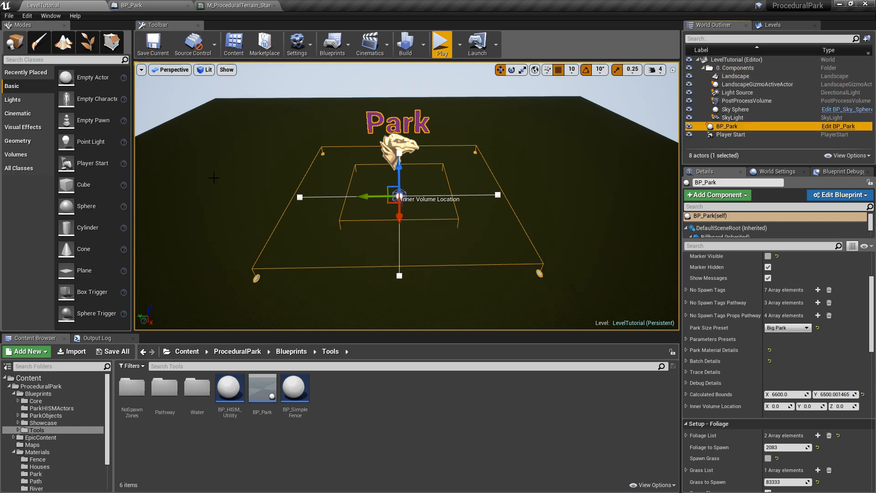
pyautogui.click(703, 68)
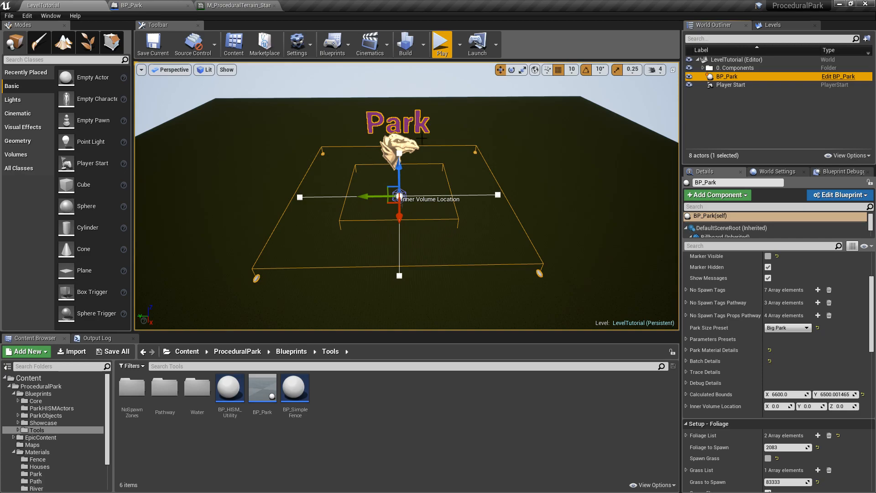
# - Set the Bounds Scale of BP_Park to X 300 and Y 500
pyautogui.scroll(4, 692, 302)
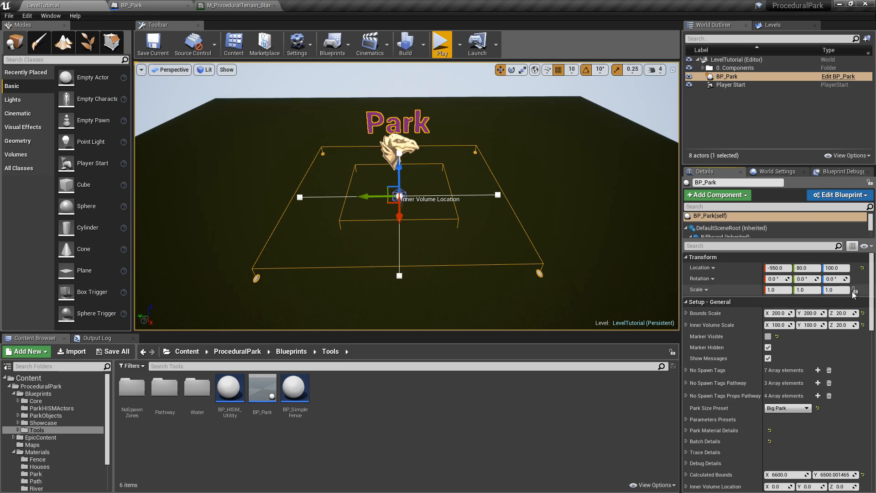
pyautogui.scroll(-2, 873, 289)
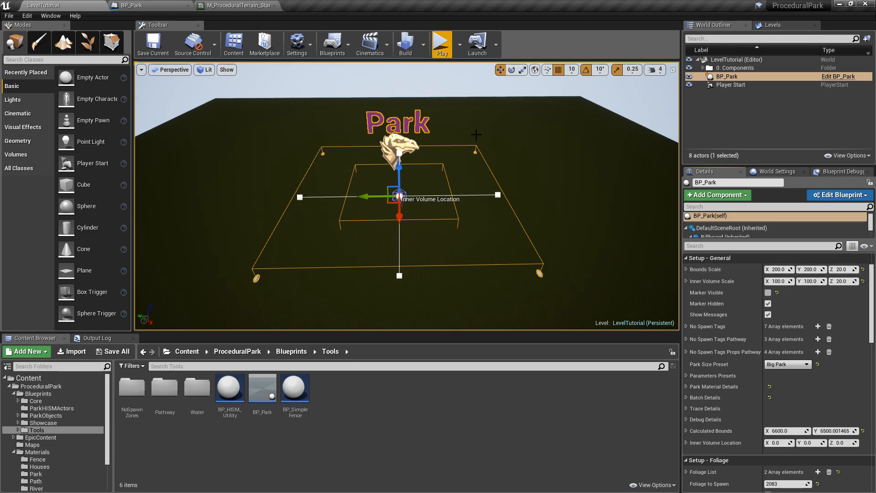
pyautogui.click(775, 268)
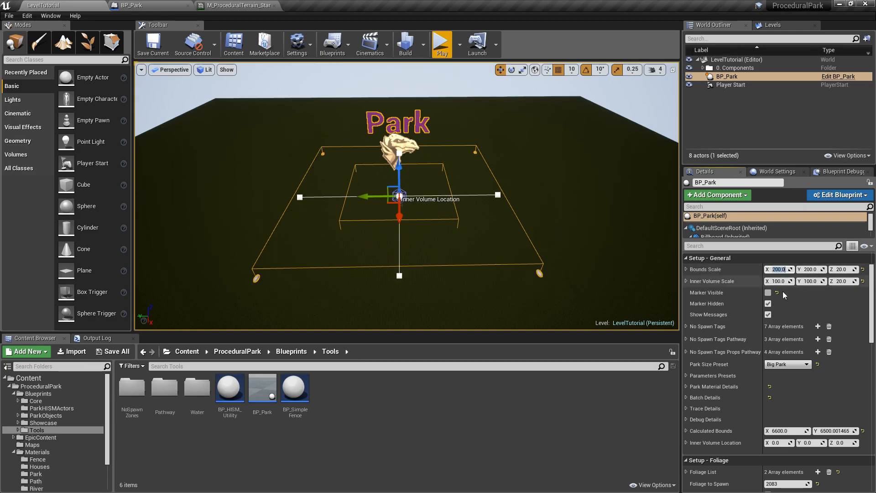
pyautogui.write('300')
pyautogui.press('Tab')
pyautogui.write('500')
pyautogui.press('Return')
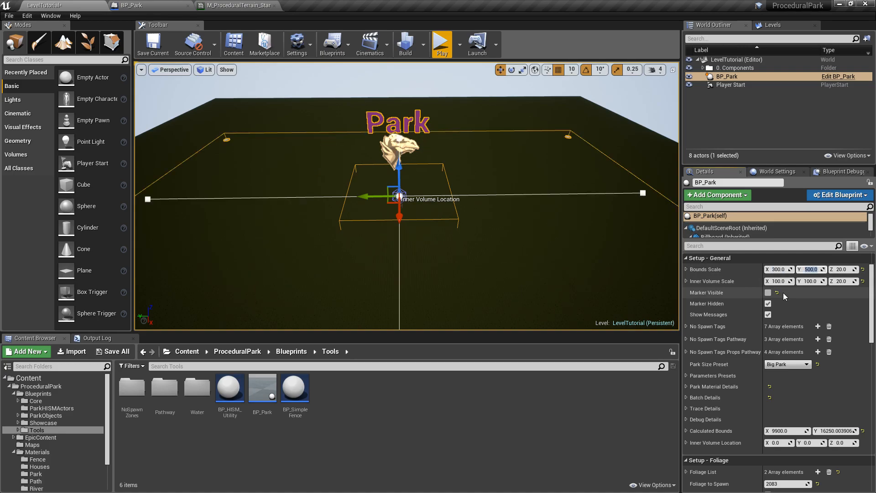
# - Set the park's Bounds Scale X to 100
pyautogui.scroll(-4, 343, 155)
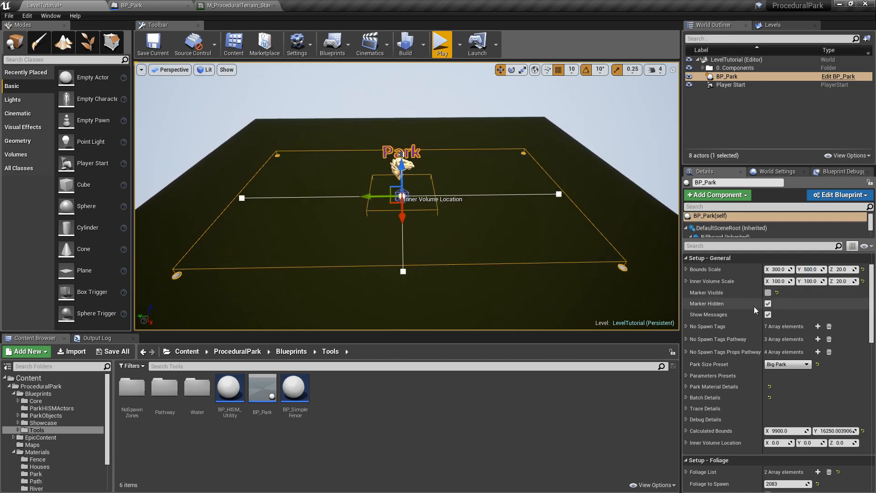
pyautogui.click(776, 269)
pyautogui.write('100')
pyautogui.press('Return')
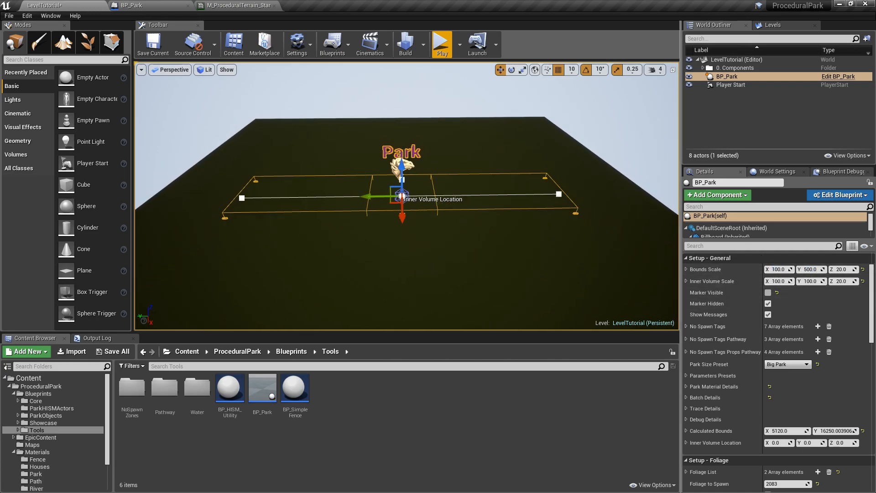
# - Set the park's Bounds Scale X to 500
pyautogui.moveTo(246, 182); pyautogui.dragTo(235, 182, button='right')
pyautogui.press('w')
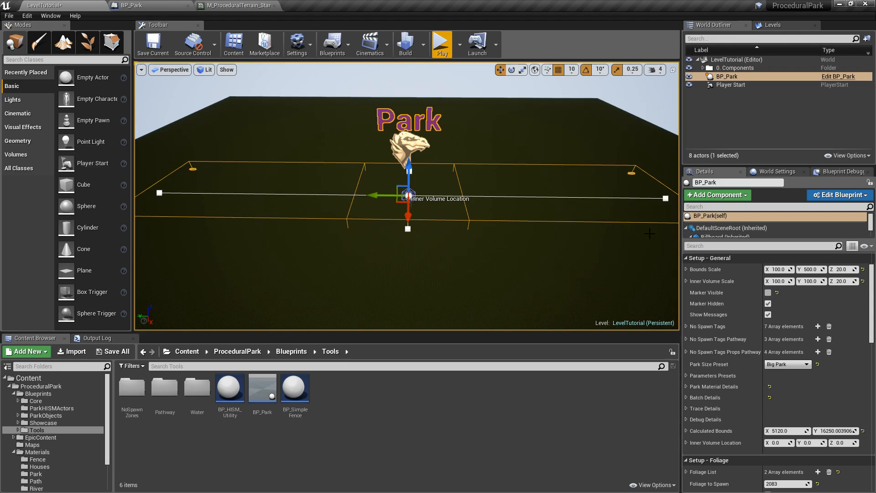
pyautogui.write('500')
pyautogui.press('Return')
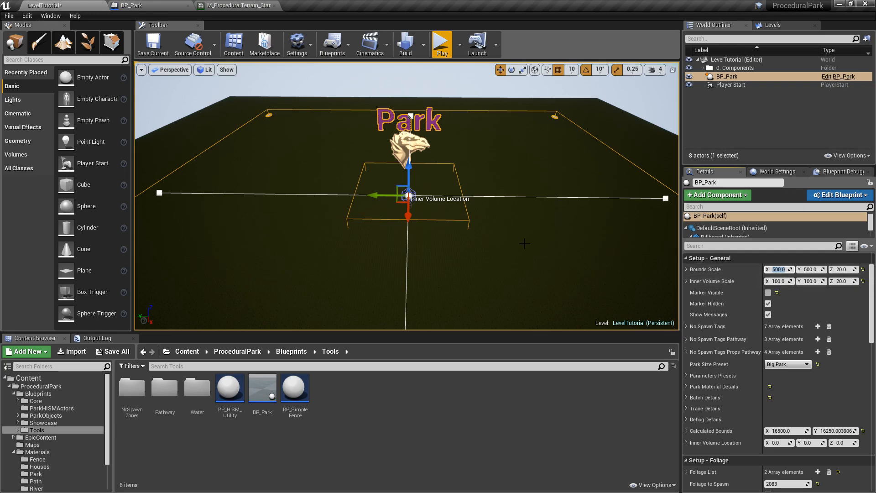
# - Set the park's Inner Volume Scale to 200 in both X and Y
pyautogui.click(778, 281)
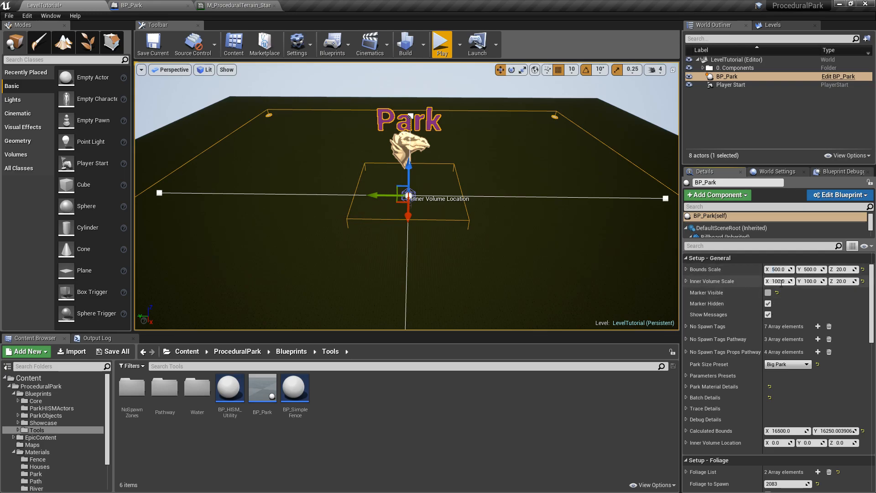
pyautogui.write('200')
pyautogui.press('Tab')
pyautogui.write('200')
pyautogui.press('Return')
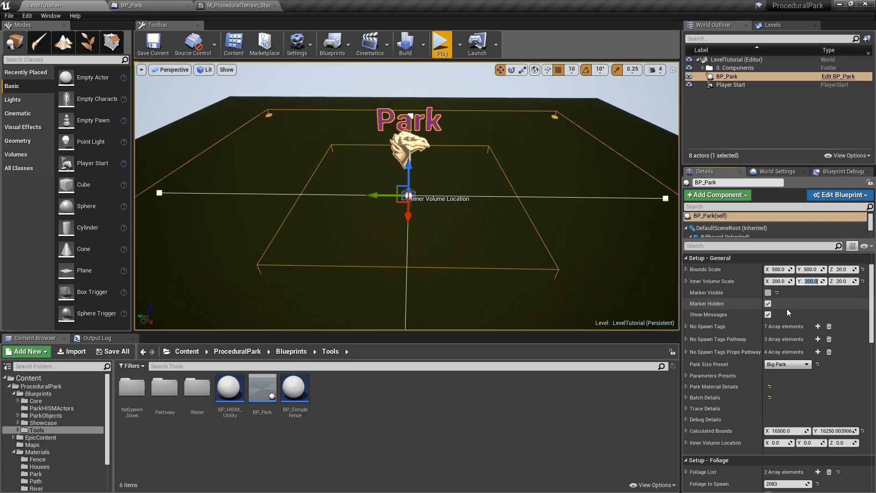
# - Examine the park's outer bounds, inner volume and Inner Volume Location marker from far and near
pyautogui.press('s')
pyautogui.moveTo(513, 195); pyautogui.dragTo(516, 194, button='right')
pyautogui.moveTo(240, 214)
pyautogui.mouseDown(button='right')
pyautogui.moveTo(248, 212)
pyautogui.moveTo(240, 215)
pyautogui.mouseUp(button='right')
pyautogui.press('s')
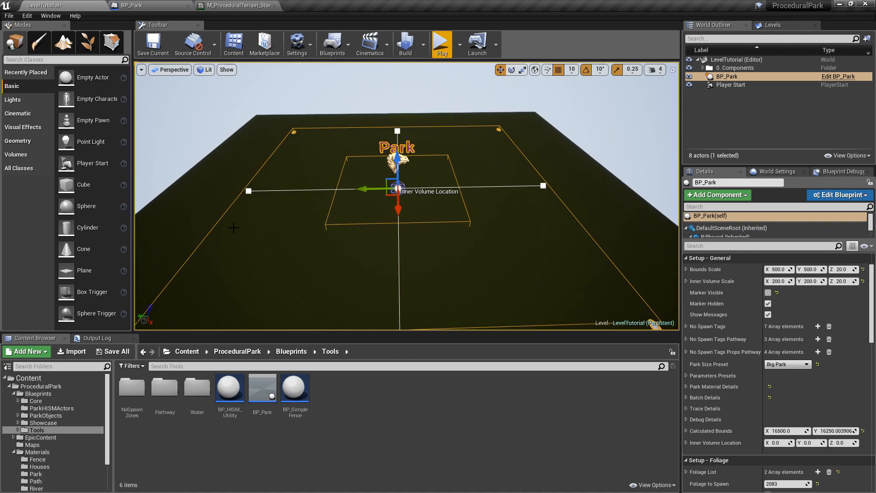
pyautogui.press('s')
pyautogui.moveTo(560, 144); pyautogui.dragTo(553, 142, button='right')
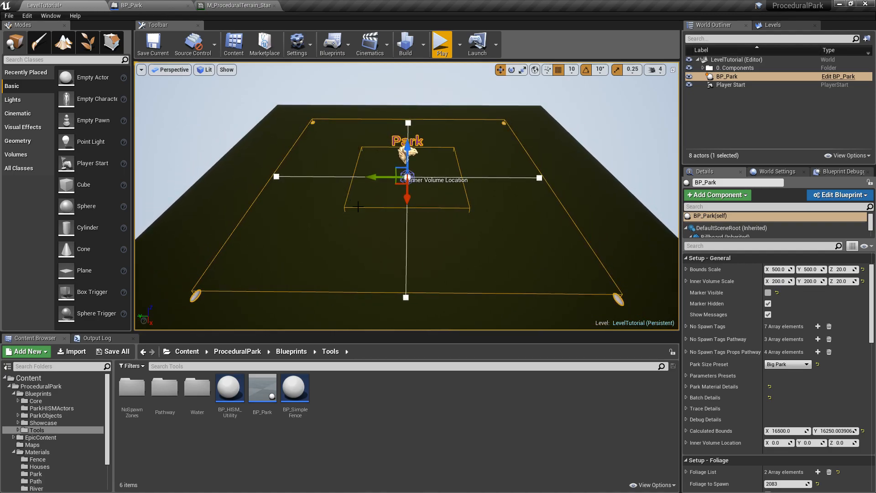
pyautogui.scroll(3, 471, 162)
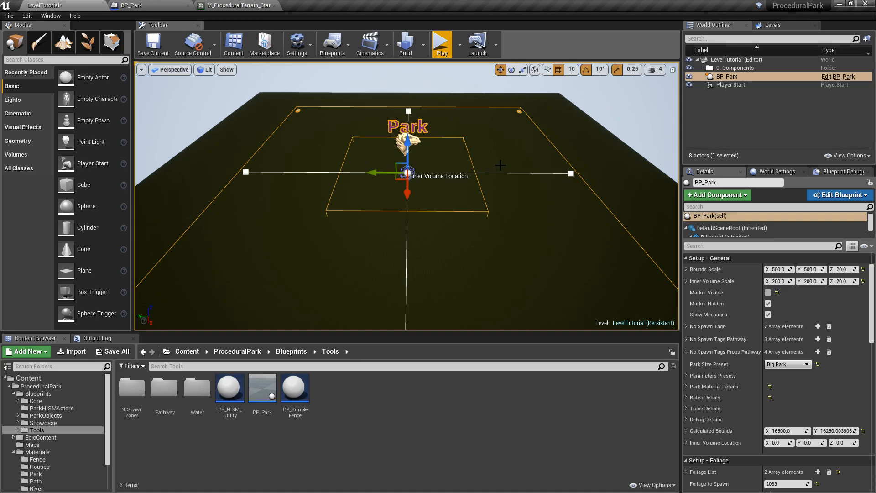
pyautogui.moveTo(509, 155); pyautogui.dragTo(512, 144, button='right')
pyautogui.press('w')
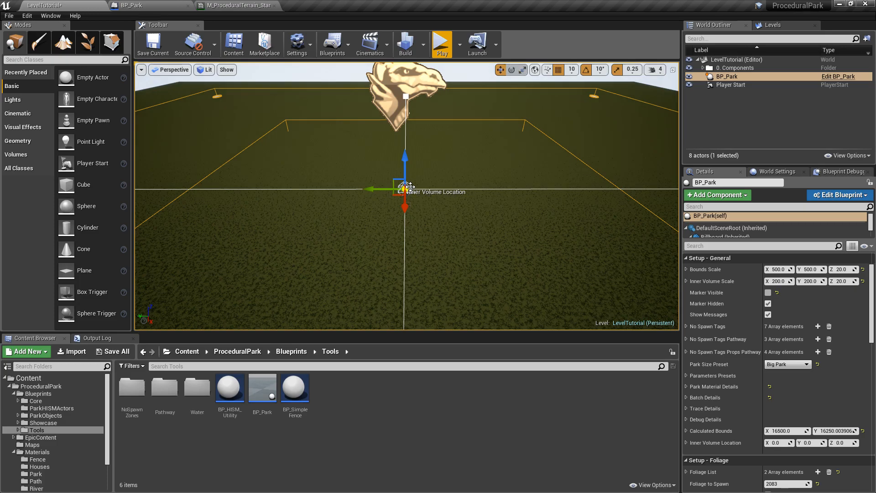
pyautogui.press('s')
pyautogui.moveTo(445, 212); pyautogui.dragTo(447, 212, button='right')
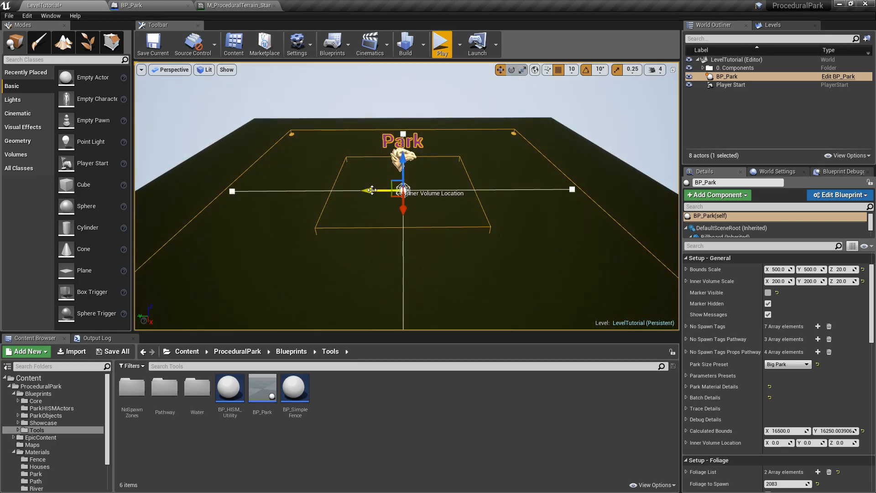
# - Move the inner volume toward a far corner of the park bounds, to about X -6070, Y 4040
pyautogui.moveTo(392, 196); pyautogui.dragTo(332, 173)
pyautogui.moveTo(471, 191); pyautogui.dragTo(481, 195, button='right')
pyautogui.moveTo(368, 214); pyautogui.dragTo(388, 205)
pyautogui.scroll(-3, 388, 204)
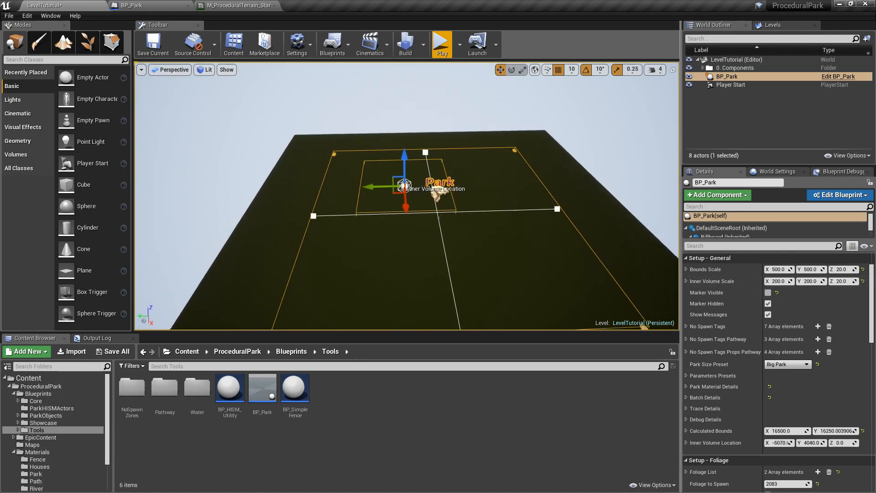
# - Spawn the central actors and create pathways for a trial park, and run Remove Everything to clear them
pyautogui.scroll(-2, 873, 347)
pyautogui.scroll(-6, 873, 347)
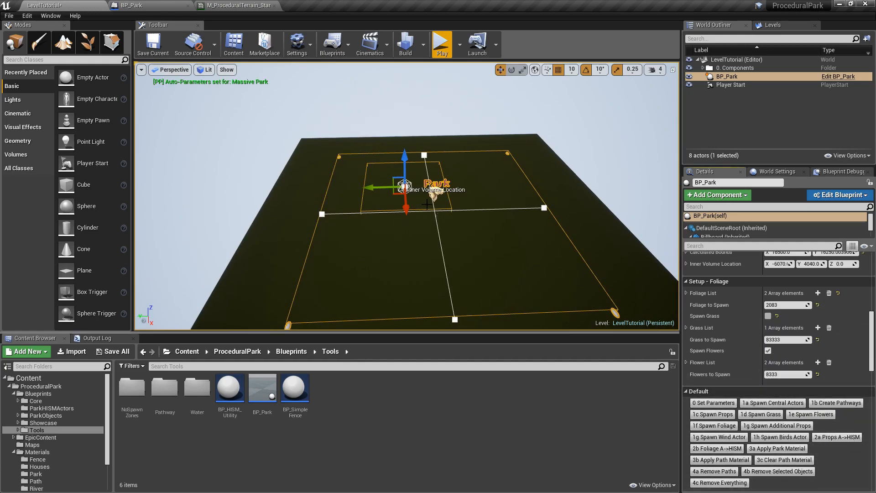
pyautogui.click(774, 403)
pyautogui.moveTo(406, 196); pyautogui.dragTo(319, 257, button='right')
pyautogui.click(836, 402)
pyautogui.moveTo(414, 169); pyautogui.dragTo(394, 162, button='right')
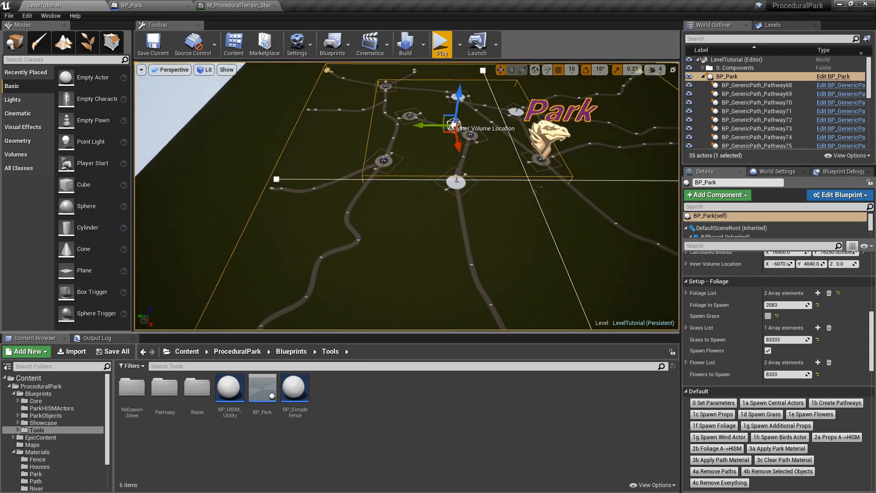
pyautogui.press('f')
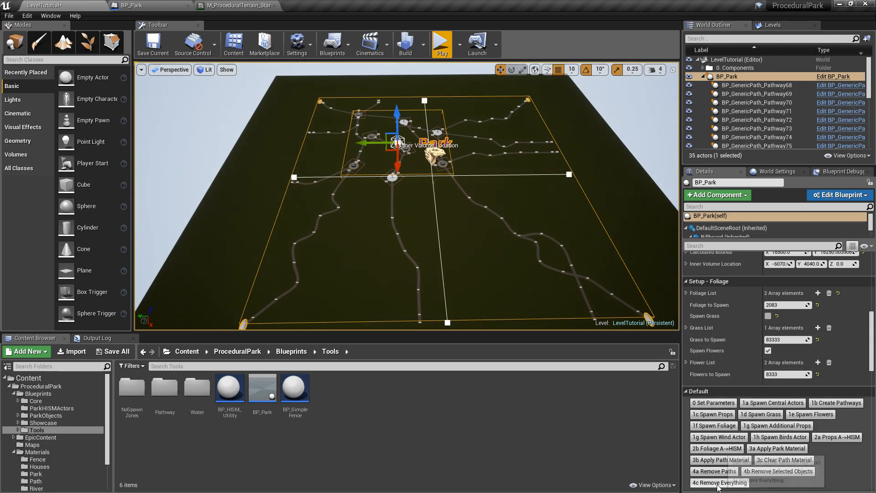
pyautogui.click(718, 483)
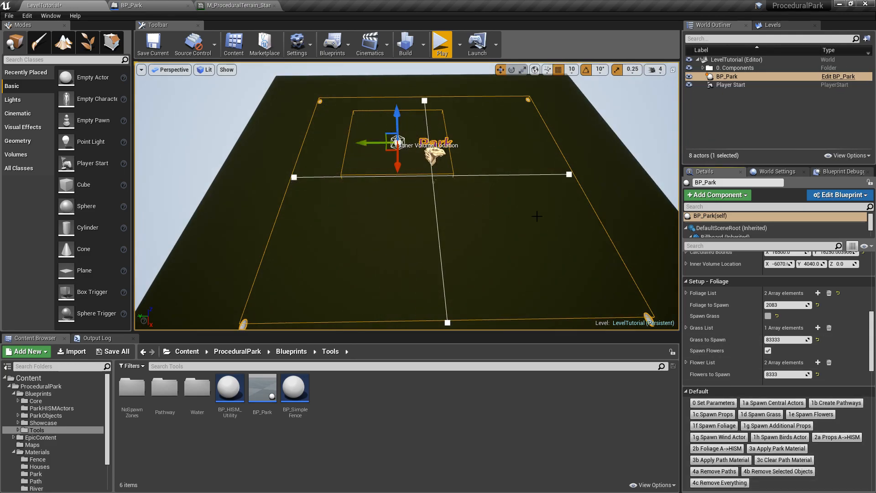
# - Set the Inner Volume Scale X and Y to 150 and move the inner volume to about X -7260, Y 5380
pyautogui.scroll(2, 814, 306)
pyautogui.scroll(8, 826, 339)
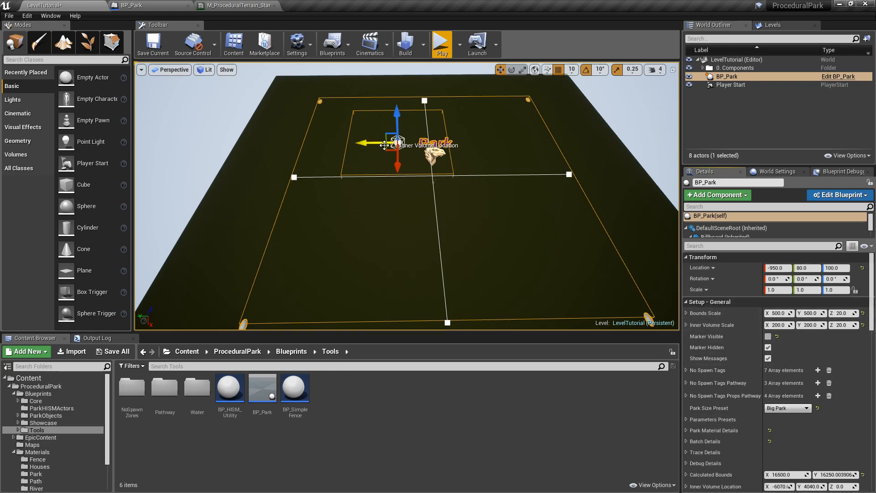
pyautogui.click(779, 326)
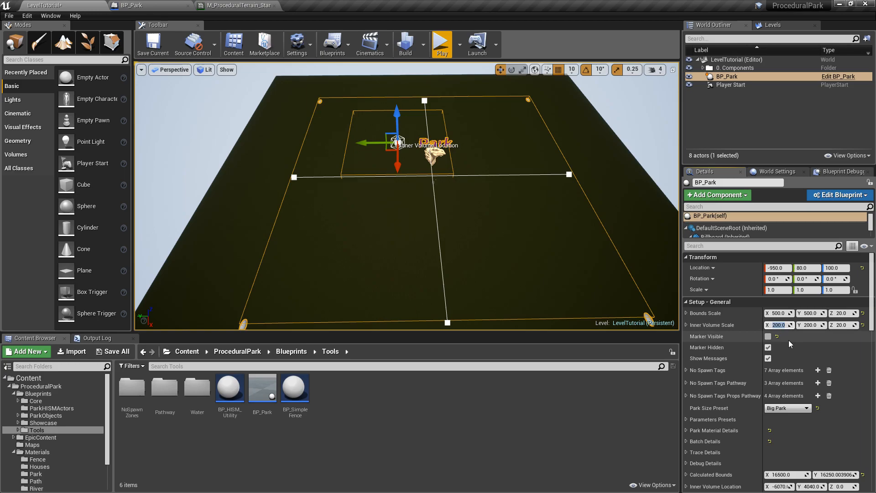
pyautogui.write('150')
pyautogui.press('Tab')
pyautogui.write('150')
pyautogui.press('Return')
pyautogui.moveTo(387, 149); pyautogui.dragTo(376, 143)
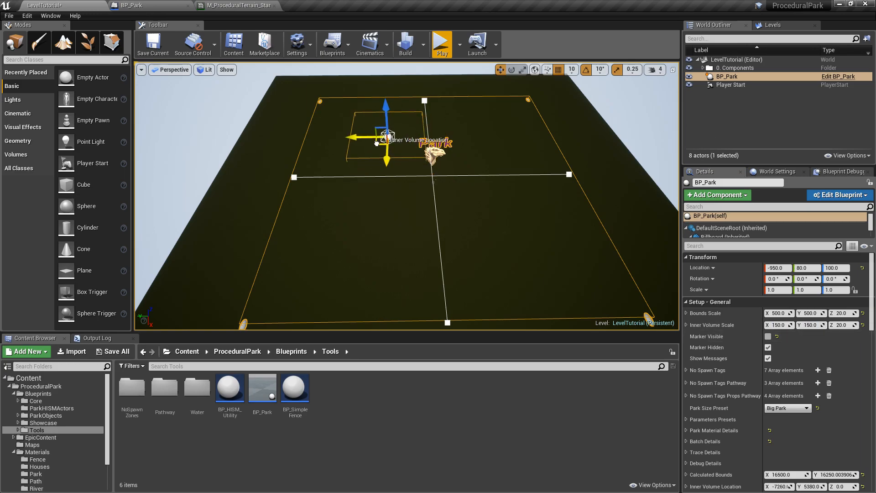
# - Run Set Parameters on the park and set Total Central Actors to 4 in the Central Actors Details
pyautogui.scroll(-10, 734, 435)
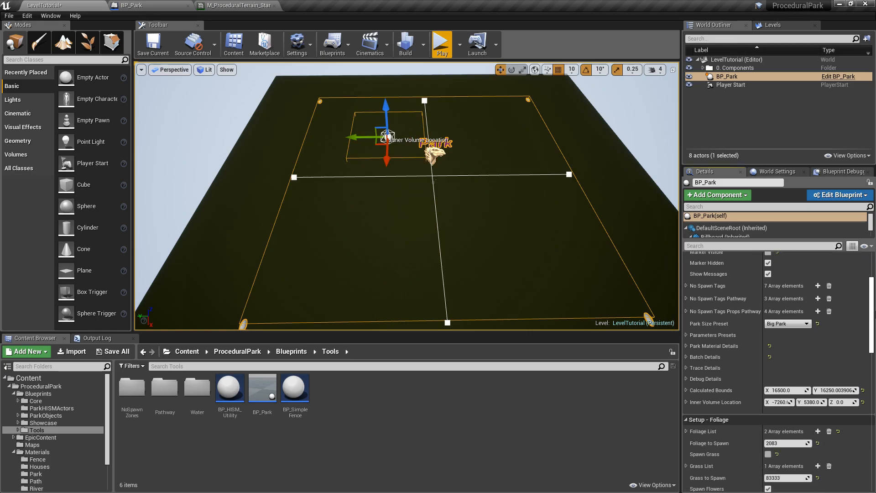
pyautogui.click(730, 423)
pyautogui.moveTo(872, 356); pyautogui.dragTo(873, 403)
pyautogui.scroll(-4, 703, 305)
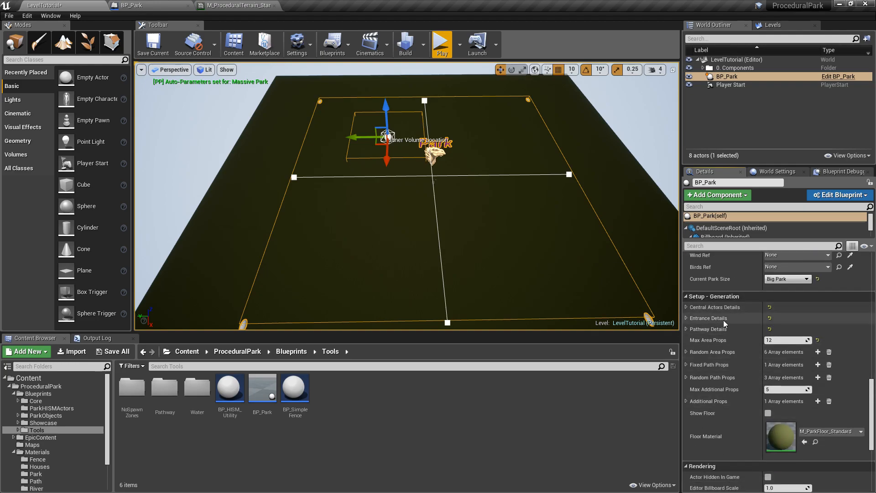
pyautogui.click(686, 308)
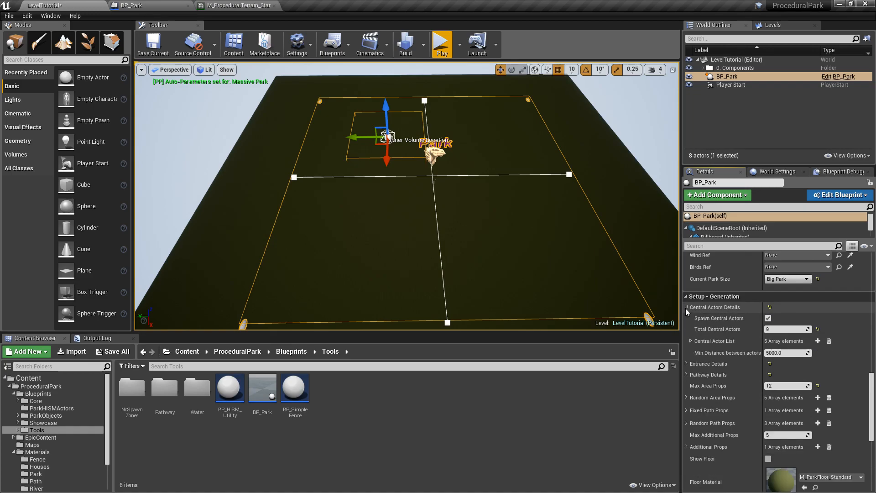
pyautogui.click(775, 330)
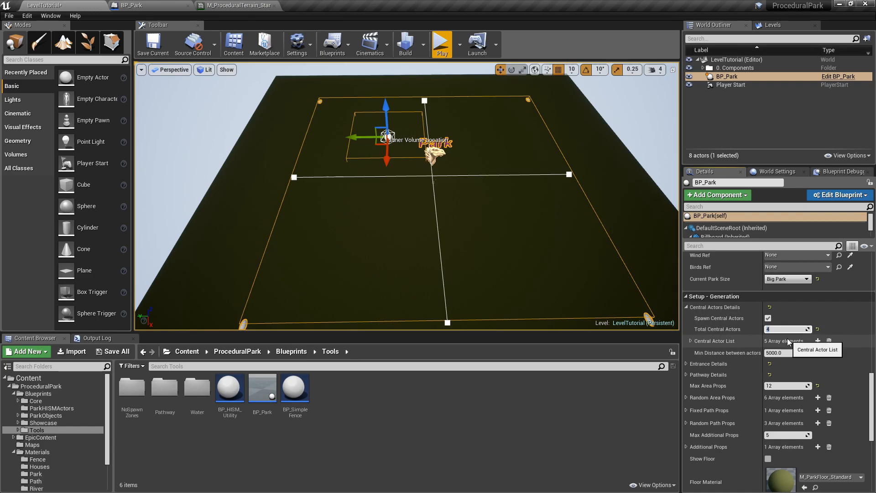
pyautogui.write('4')
# - Spawn the first group of central actors inside the inner volume
pyautogui.moveTo(873, 379); pyautogui.dragTo(873, 320)
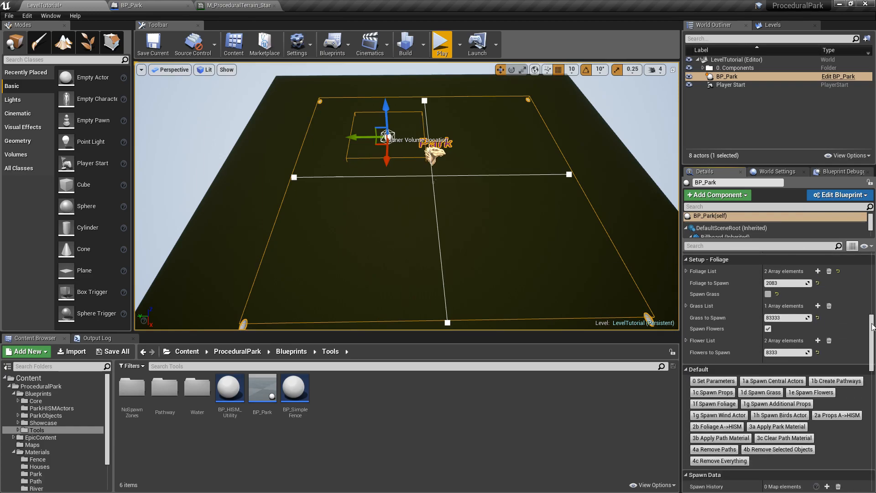
pyautogui.click(770, 381)
pyautogui.moveTo(539, 250); pyautogui.dragTo(525, 224, button='right')
pyautogui.press('w')
# - Move the inner volume toward the opposite corner of the park bounds and spawn a second group of central actors there
pyautogui.moveTo(374, 140); pyautogui.dragTo(379, 160, button='right')
pyautogui.press('a')
pyautogui.moveTo(440, 162); pyautogui.dragTo(522, 179, button='right')
pyautogui.press('s')
pyautogui.moveTo(365, 170); pyautogui.dragTo(494, 186)
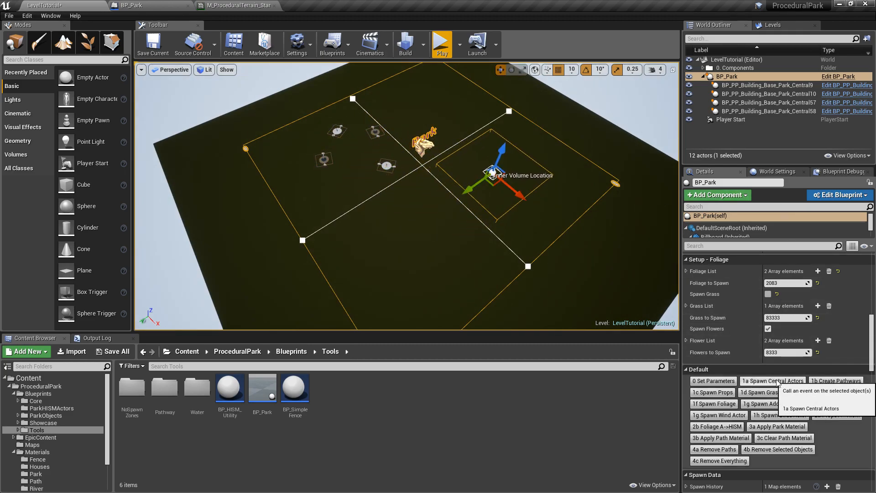
pyautogui.click(774, 381)
# - Create the park's pathways for both groups of central actors
pyautogui.moveTo(407, 196); pyautogui.dragTo(292, 197, button='right')
pyautogui.moveTo(434, 195); pyautogui.dragTo(475, 214, button='right')
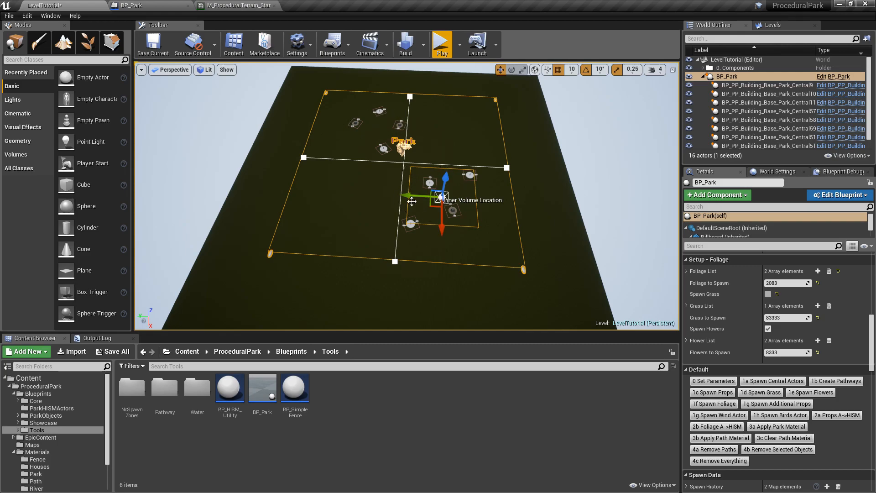
pyautogui.click(836, 380)
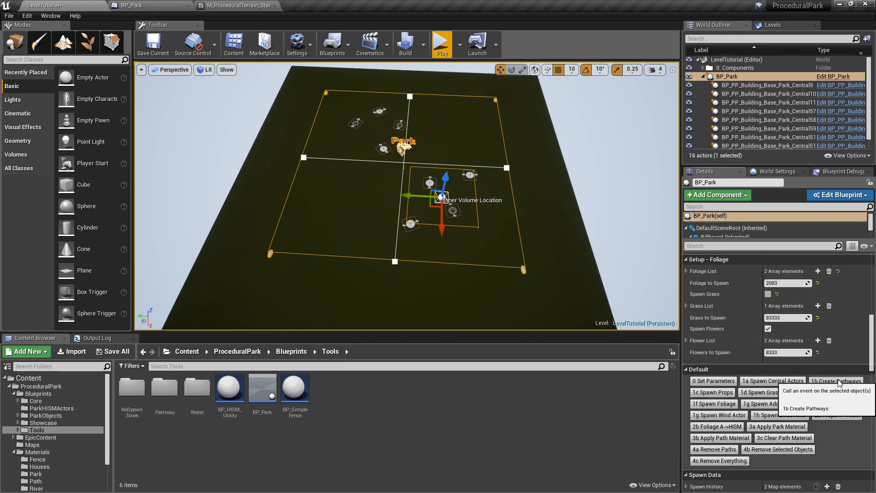
pyautogui.moveTo(535, 167); pyautogui.dragTo(561, 163, button='right')
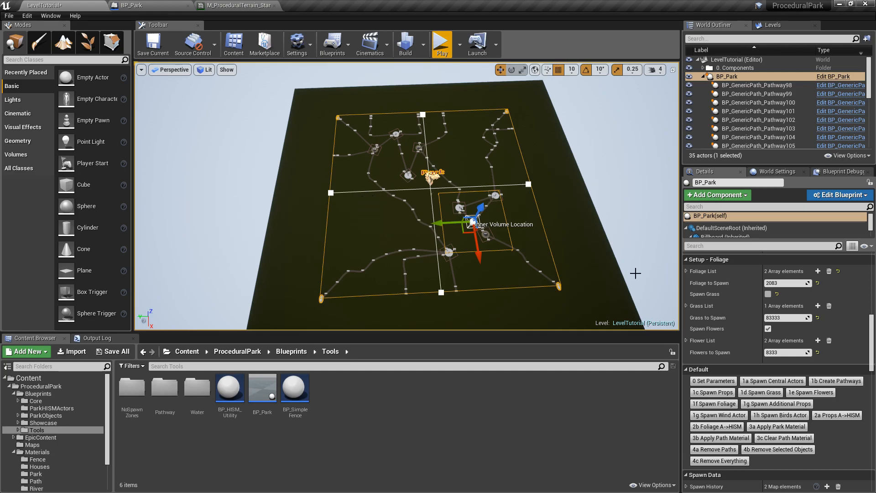
# - Remove everything generated in the park and move the inner volume to the far corner of the bounds and back toward the centre
pyautogui.click(720, 460)
pyautogui.moveTo(469, 225); pyautogui.dragTo(355, 158)
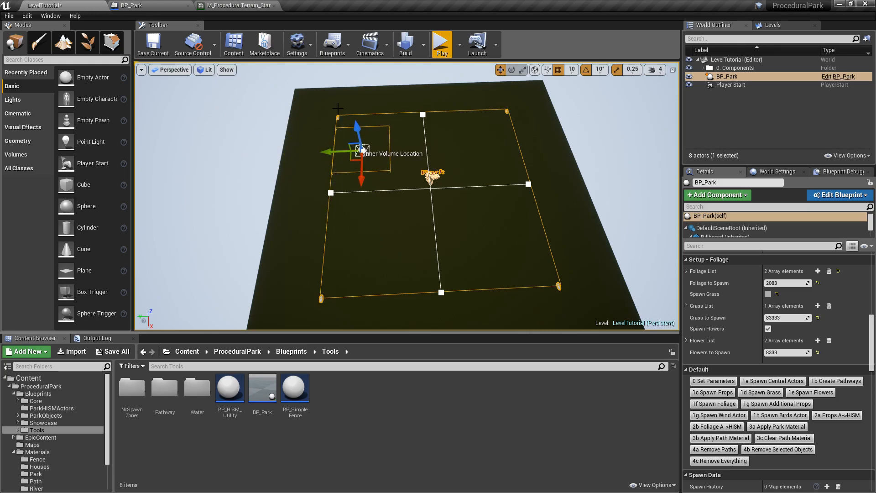
pyautogui.moveTo(354, 159); pyautogui.dragTo(372, 169)
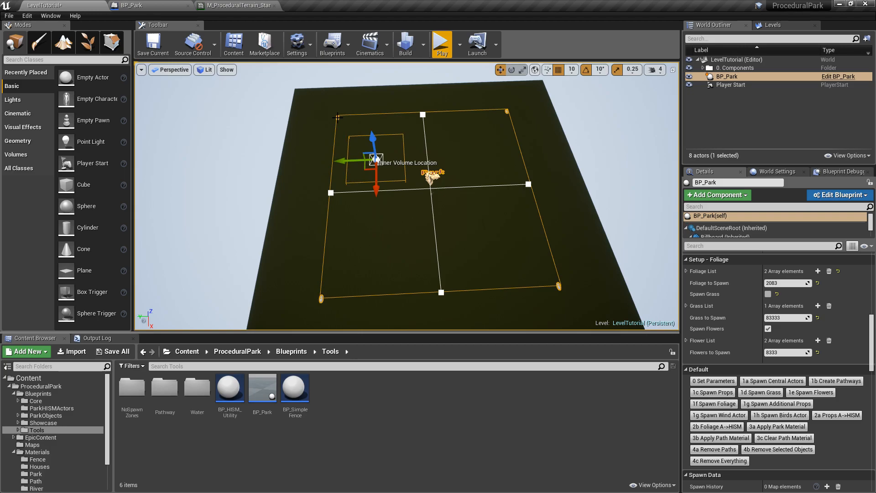
pyautogui.moveTo(367, 167); pyautogui.dragTo(371, 158)
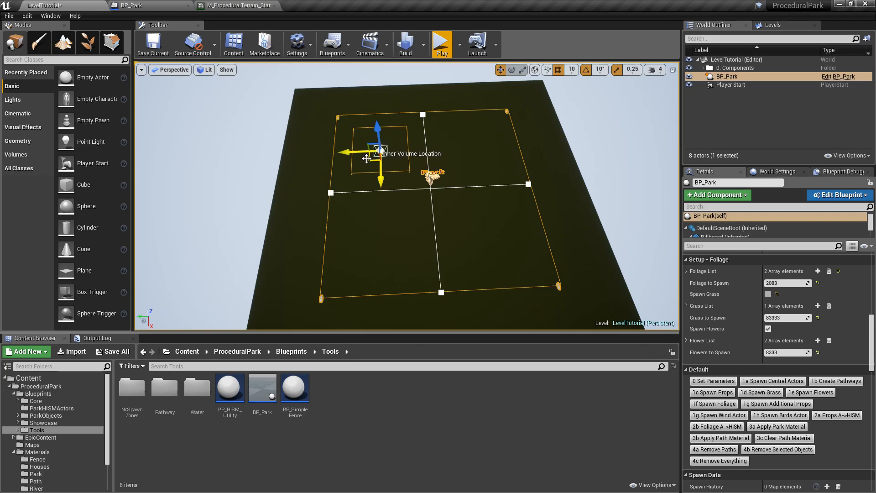
pyautogui.moveTo(371, 155); pyautogui.dragTo(414, 181)
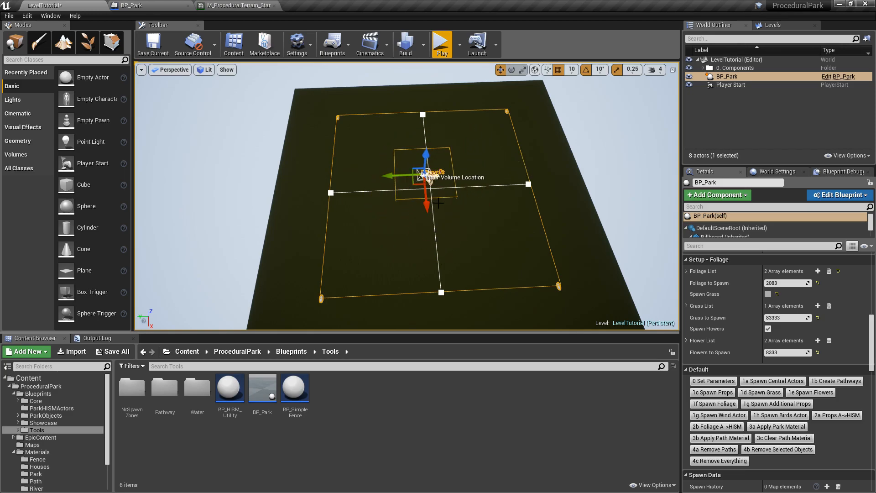
# - Reset BP_Park's Inner Volume Location to its default
pyautogui.scroll(3, 872, 317)
pyautogui.scroll(2, 872, 316)
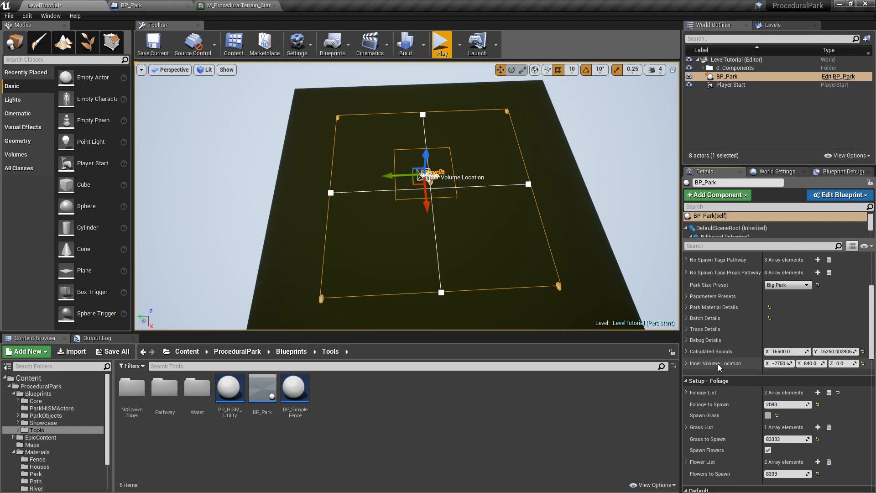
pyautogui.click(863, 363)
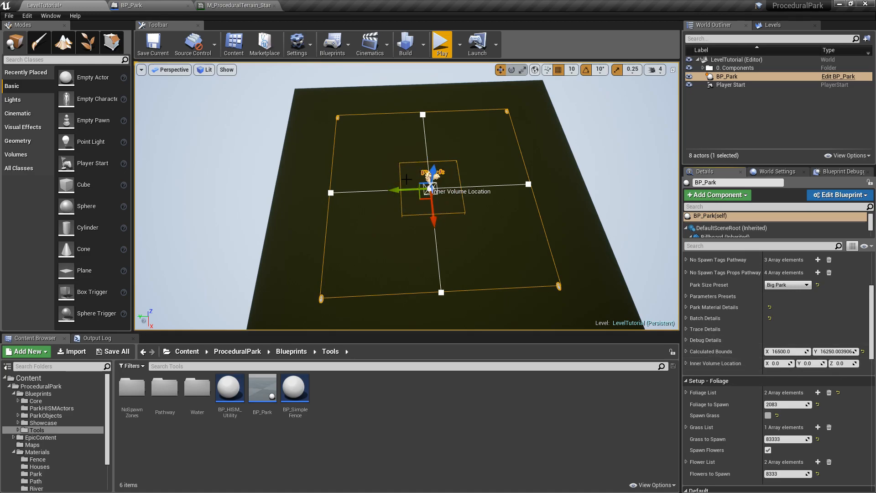
# - Enable Marker Visible on the park, toggling it off and on again to compare the views
pyautogui.moveTo(872, 324); pyautogui.dragTo(874, 287)
pyautogui.moveTo(547, 247); pyautogui.dragTo(548, 255, button='right')
pyautogui.press('w')
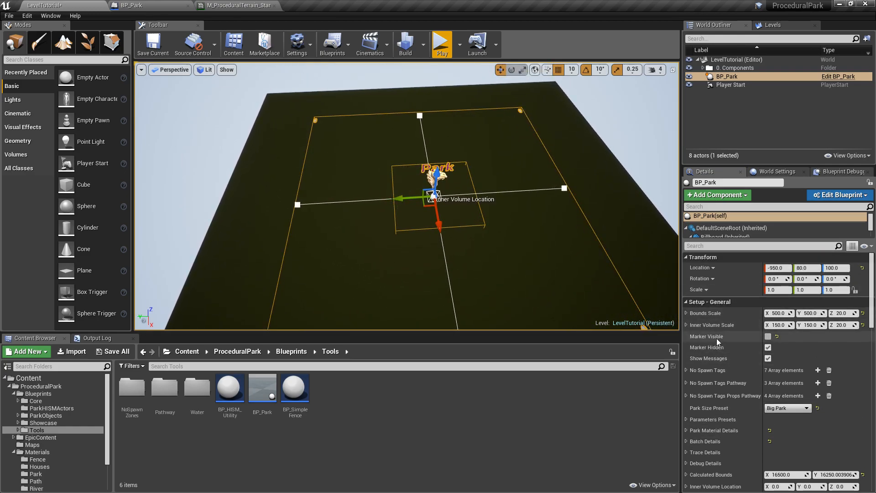
pyautogui.click(768, 337)
pyautogui.moveTo(429, 259)
pyautogui.mouseDown(button='right')
pyautogui.moveTo(439, 243)
pyautogui.moveTo(454, 249)
pyautogui.mouseUp(button='right')
pyautogui.press('w')
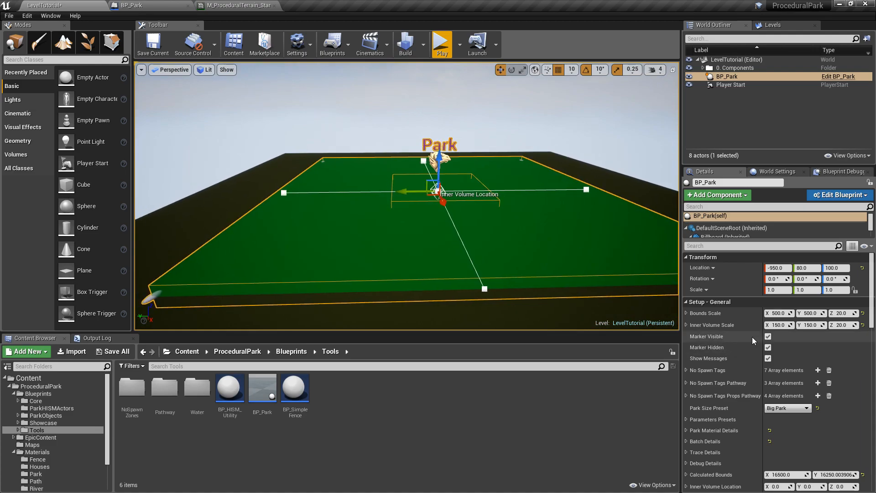
pyautogui.click(768, 337)
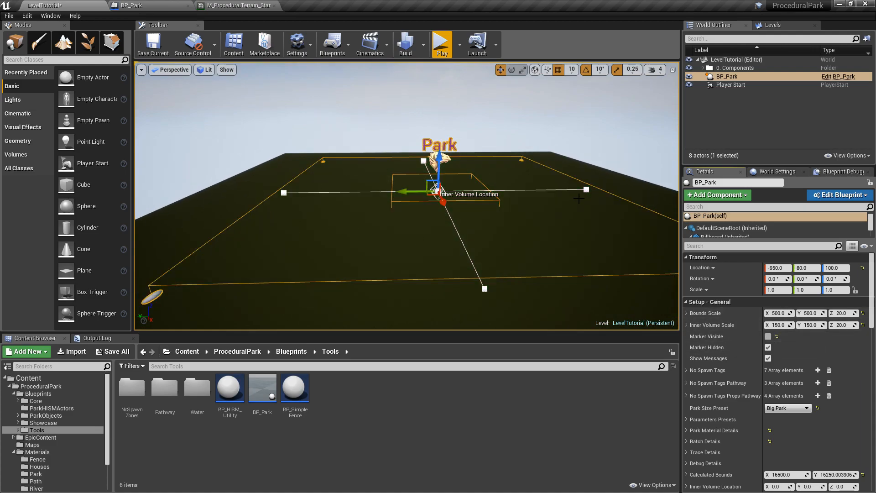
pyautogui.click(768, 336)
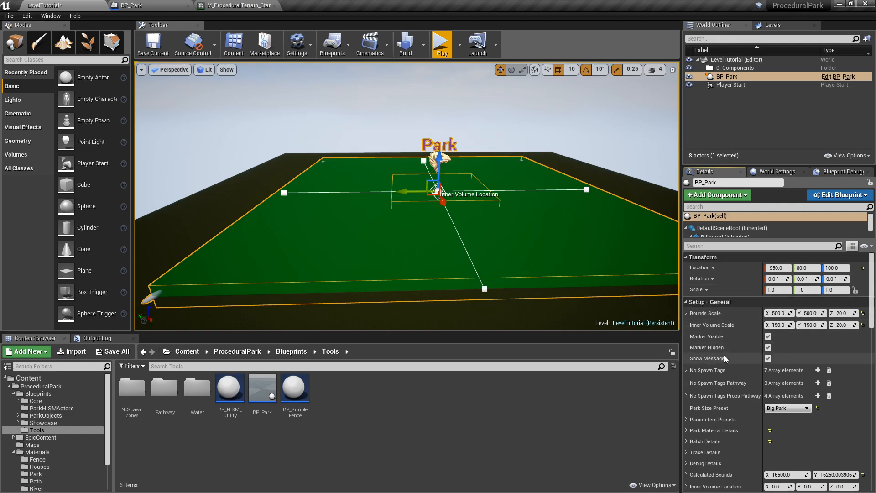
# - Play the level with Marker Hidden enabled to check the park marker in game, and stop the session
pyautogui.moveTo(532, 198); pyautogui.dragTo(552, 205, button='right')
pyautogui.click(442, 43)
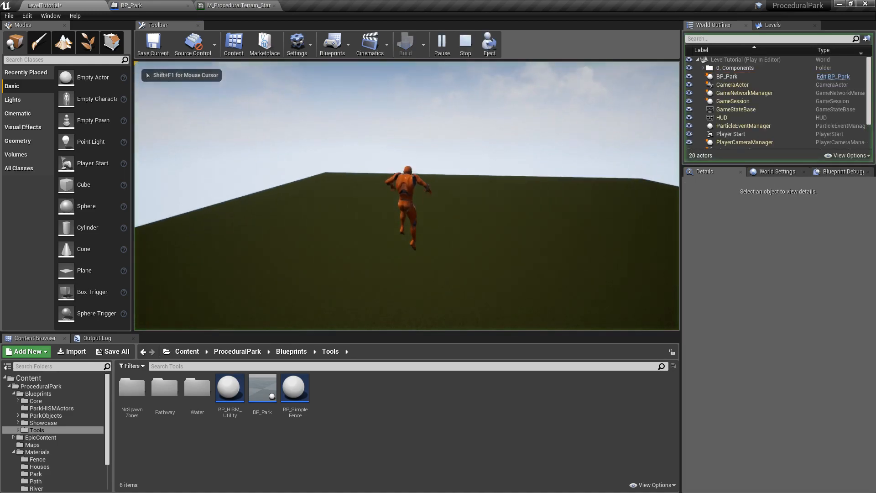
pyautogui.press('Escape')
# - Disable Marker Hidden on BP_Park, play-test the level with it off, and enable it again
pyautogui.click(388, 178)
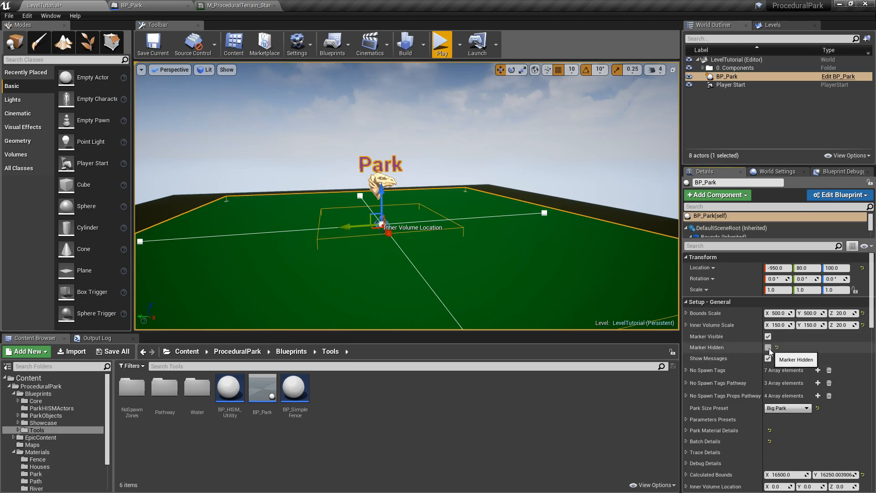
pyautogui.hotkey('alt', 'p')
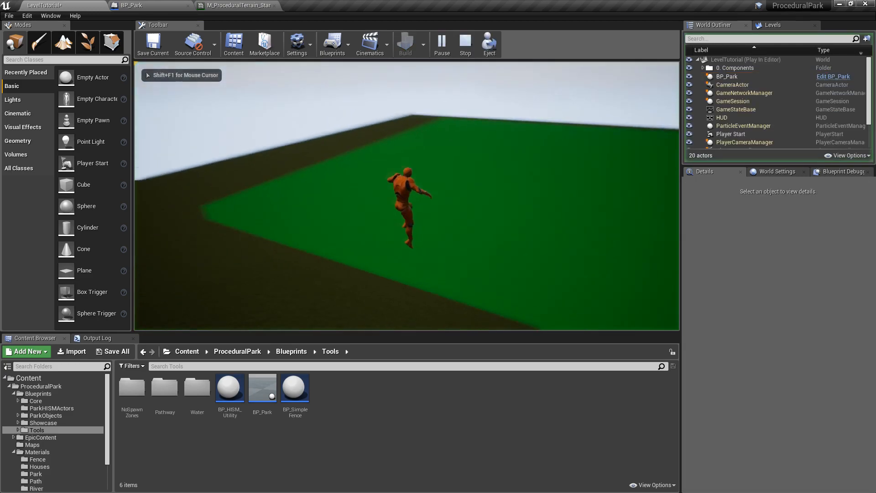
pyautogui.press('Escape')
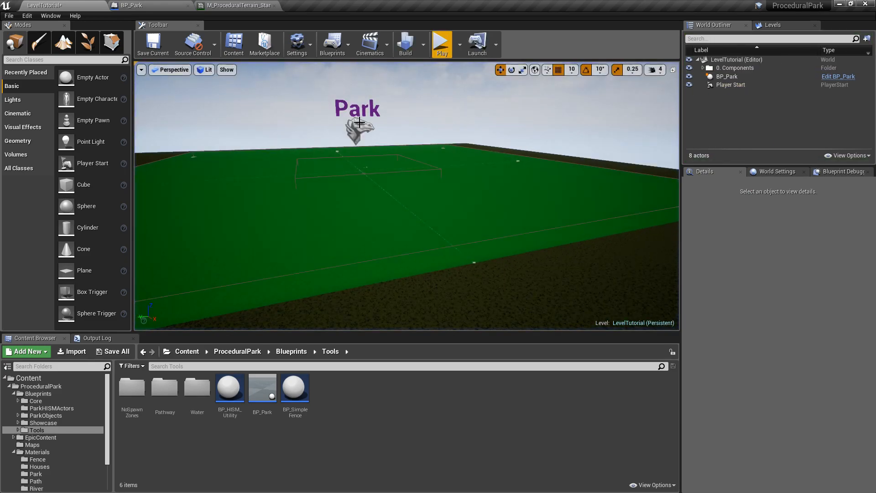
pyautogui.click(769, 347)
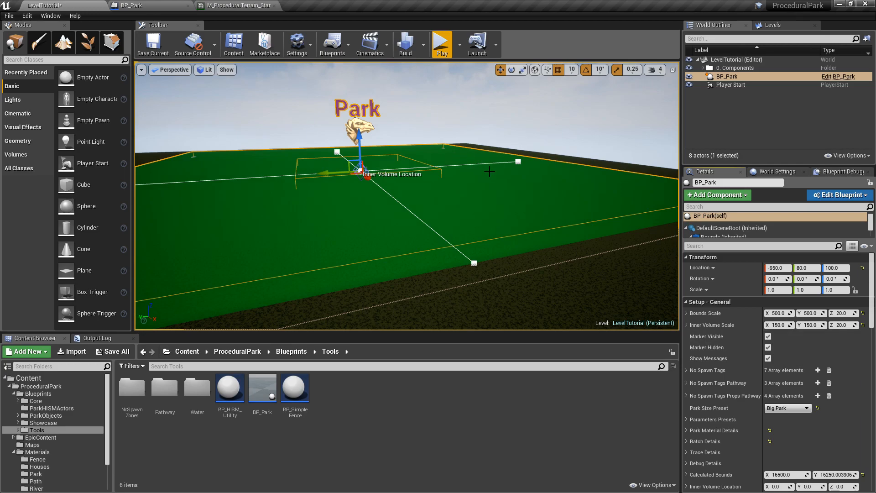
# - Disable Marker Visible on the park
pyautogui.moveTo(542, 193)
pyautogui.mouseDown(button='right')
pyautogui.moveTo(525, 199)
pyautogui.moveTo(532, 219)
pyautogui.mouseUp(button='right')
pyautogui.press('e')
pyautogui.press('s')
pyautogui.press('d')
pyautogui.press('w')
pyautogui.click(768, 337)
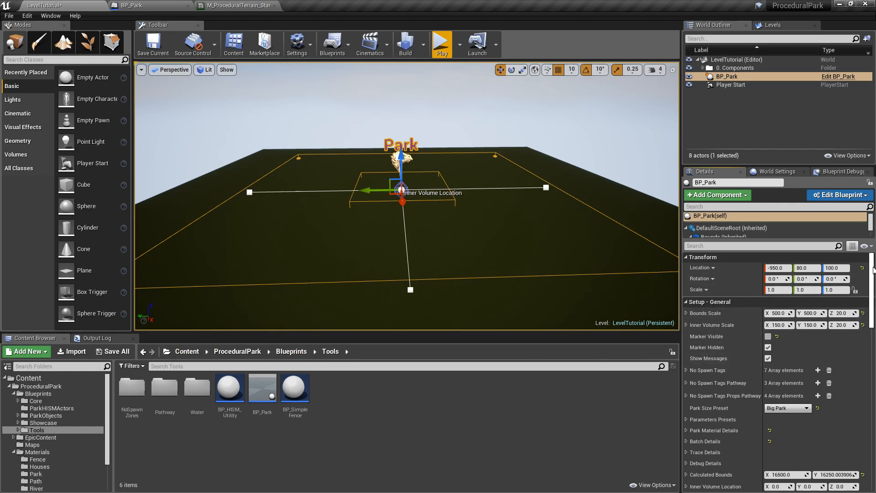
# - Try to create the park's pathways without any central actors spawned
pyautogui.scroll(-2, 873, 282)
pyautogui.scroll(-2, 873, 282)
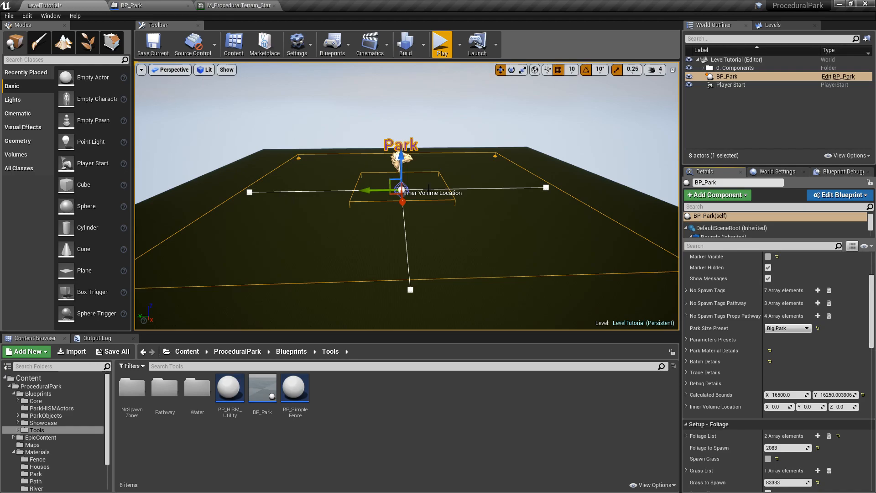
pyautogui.scroll(-5, 871, 321)
pyautogui.scroll(-2, 872, 321)
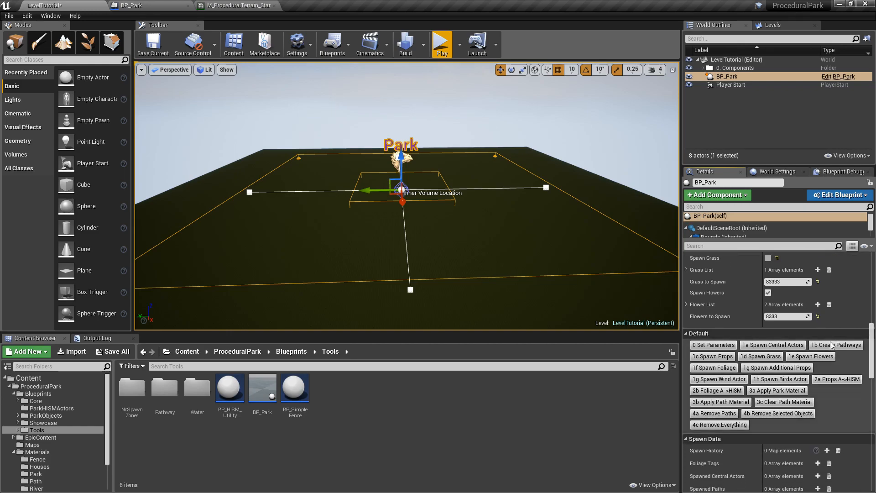
pyautogui.moveTo(387, 242); pyautogui.dragTo(392, 263, button='right')
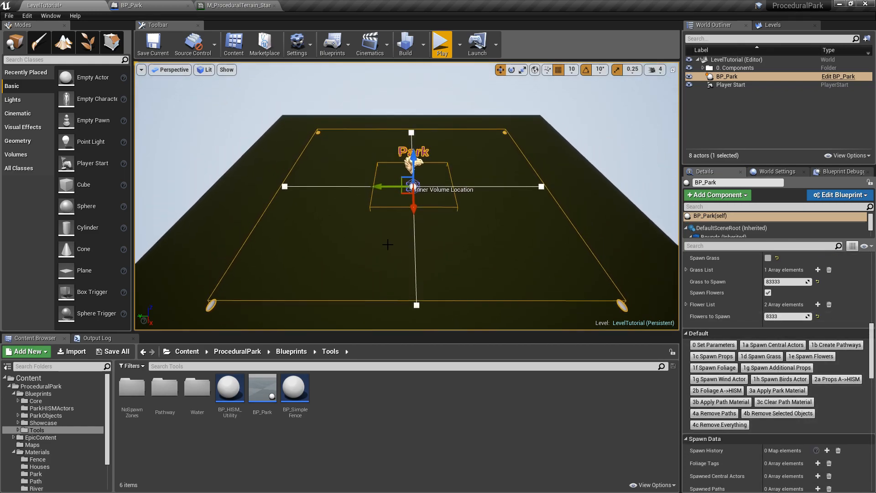
pyautogui.click(837, 346)
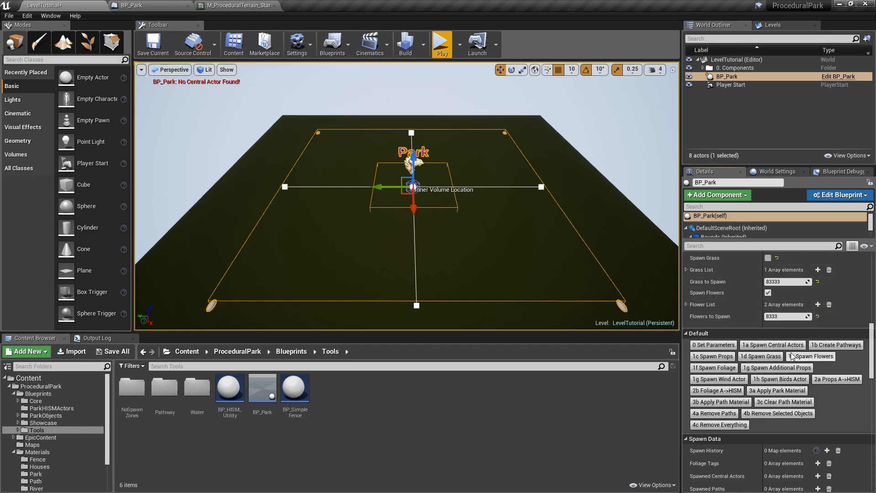
# - Spawn the park's foliage in three consecutive batches and remove everything again
pyautogui.click(714, 368)
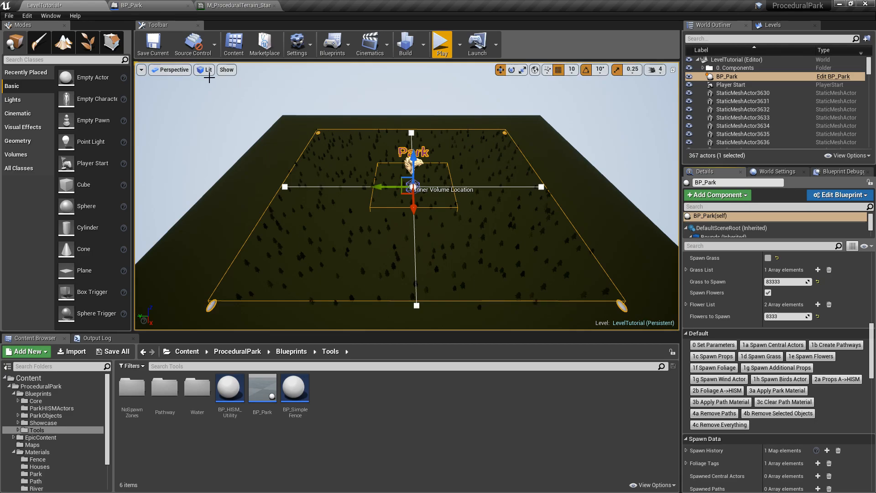
pyautogui.click(732, 368)
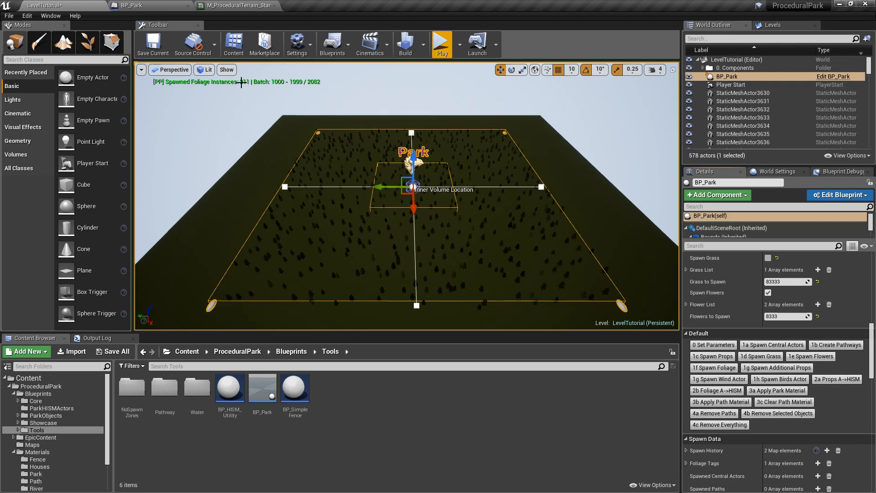
pyautogui.click(728, 371)
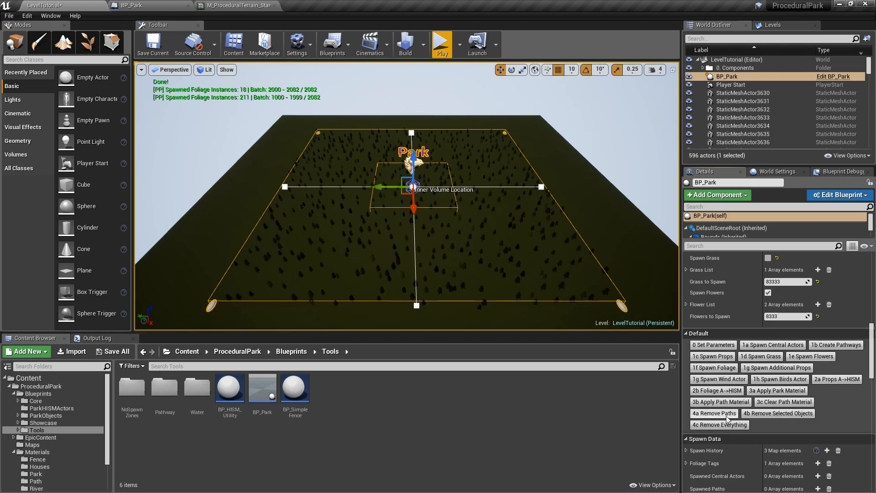
pyautogui.click(720, 424)
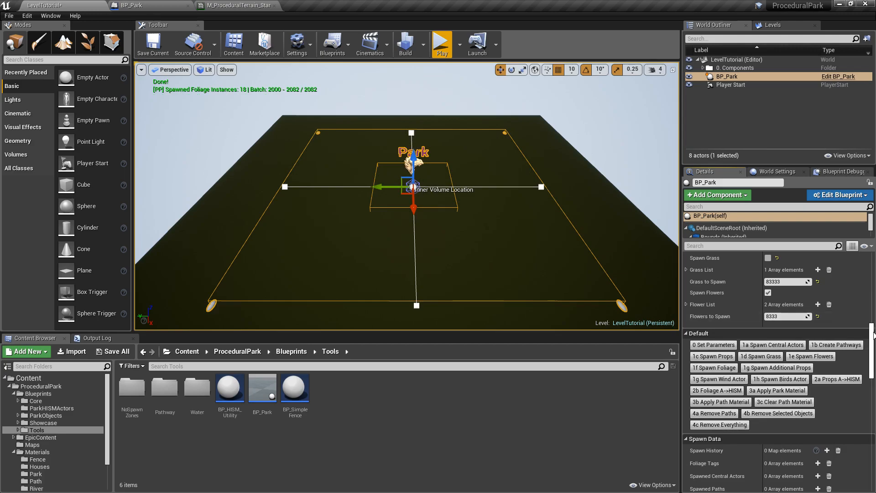
# - Reset Batch Details and Park Material Details to their defaults and run Set Parameters on the park
pyautogui.scroll(5, 867, 325)
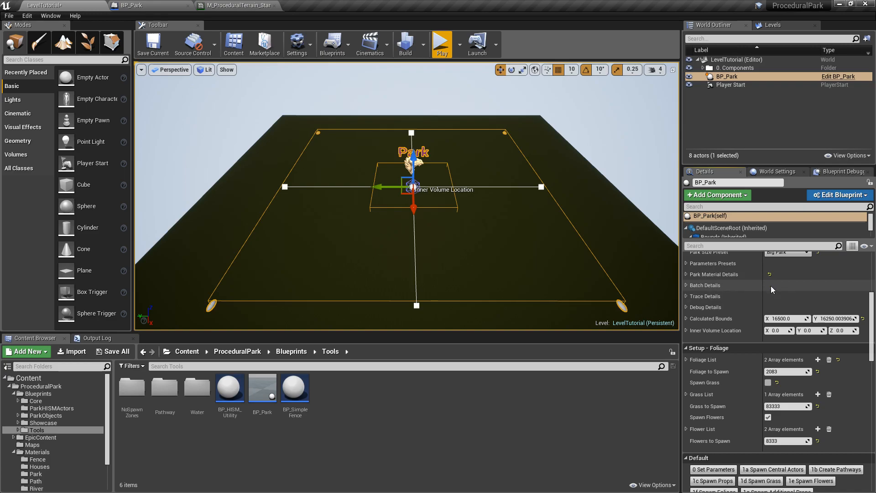
pyautogui.click(770, 274)
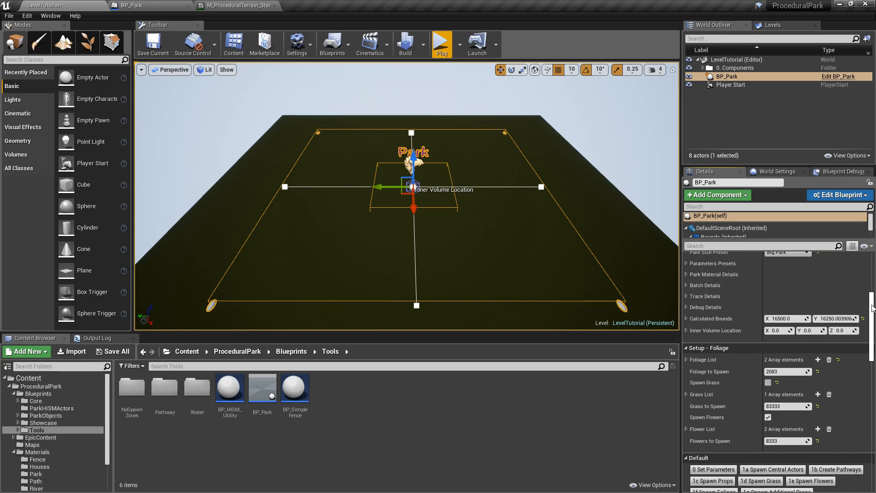
pyautogui.click(714, 469)
# - Examine the tags in the park's No Spawn Tags array and collapse the list
pyautogui.moveTo(873, 339); pyautogui.dragTo(872, 313)
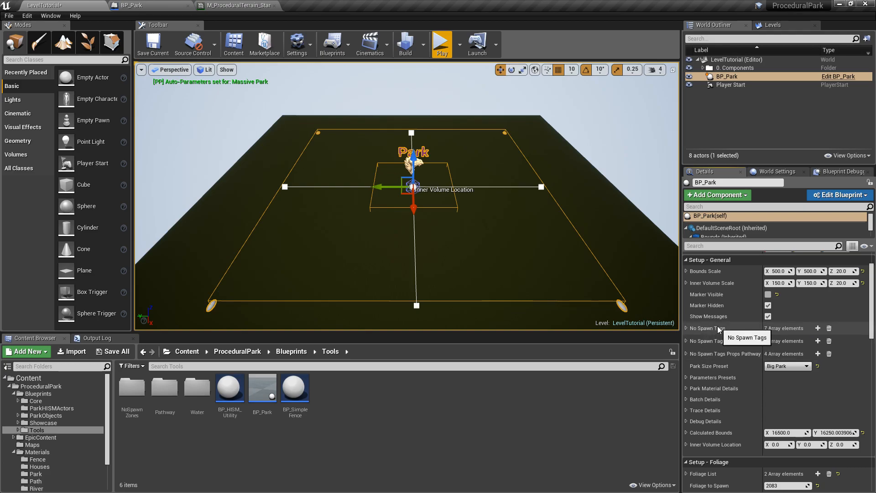
pyautogui.click(686, 328)
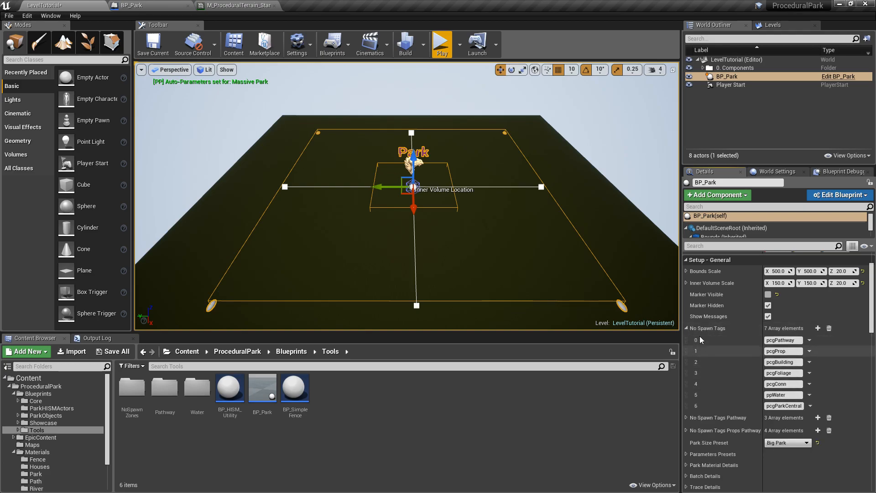
pyautogui.click(687, 329)
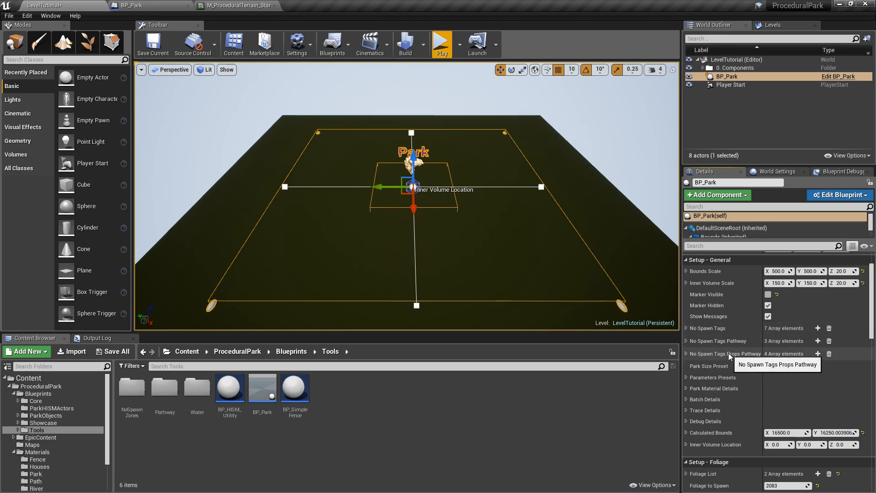
pyautogui.click(687, 329)
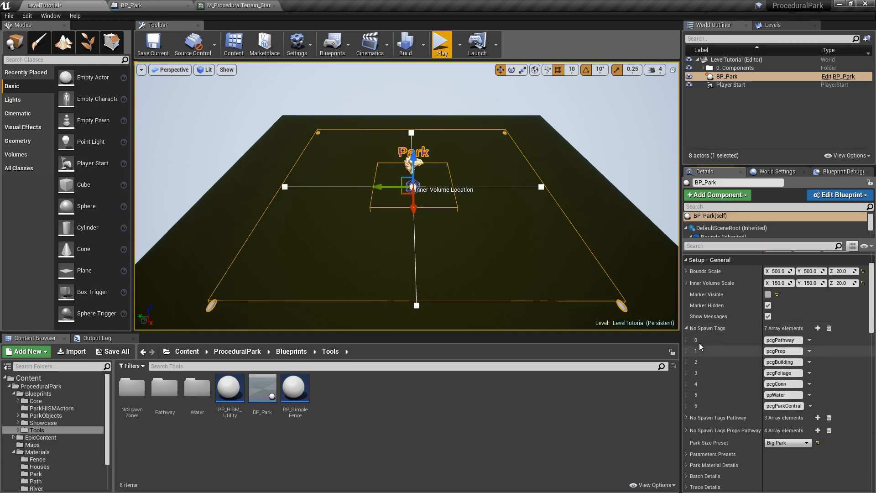
pyautogui.click(687, 328)
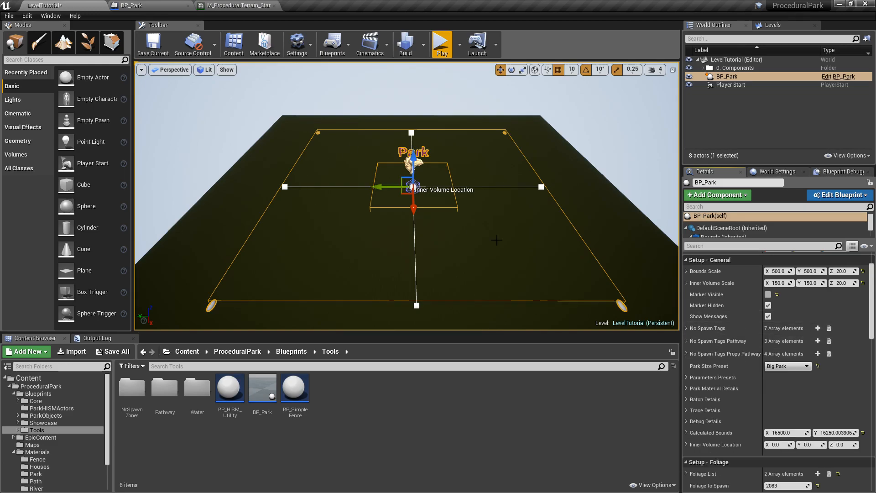
pyautogui.click(687, 329)
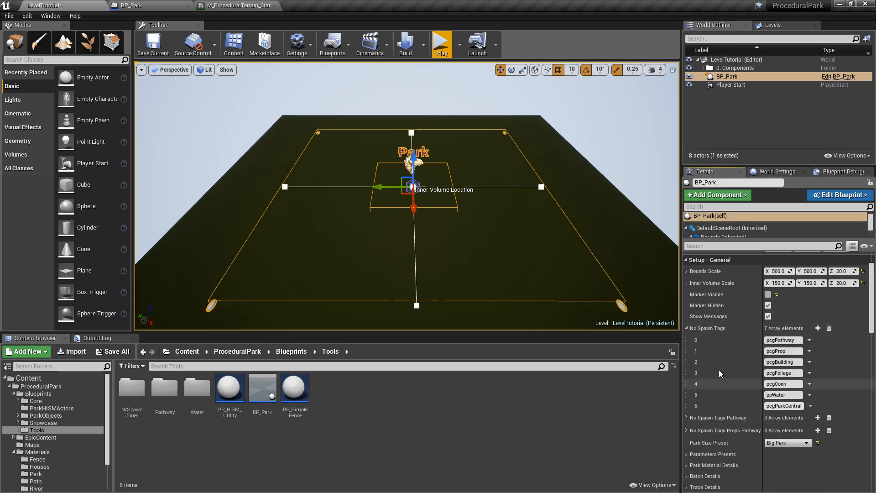
pyautogui.click(689, 329)
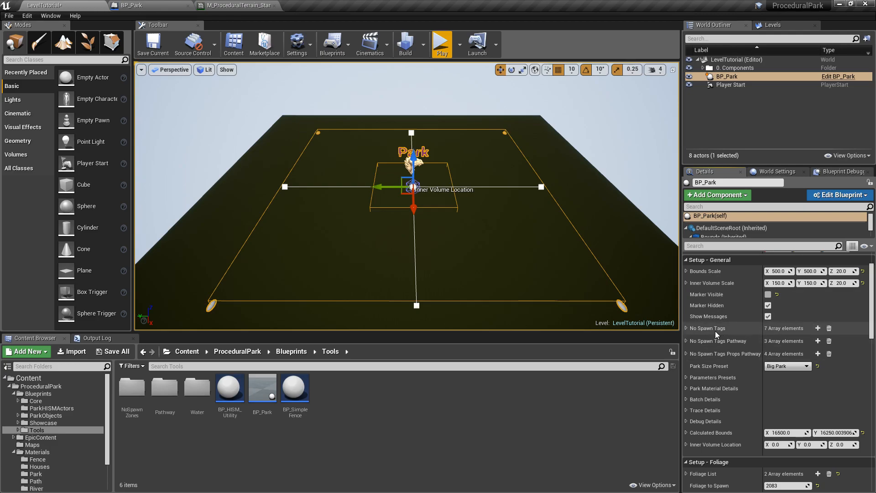
pyautogui.click(687, 328)
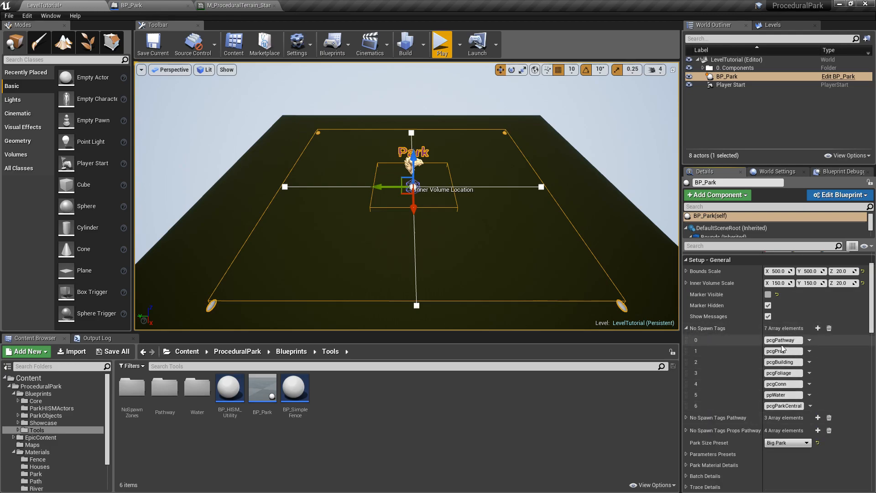
pyautogui.click(687, 329)
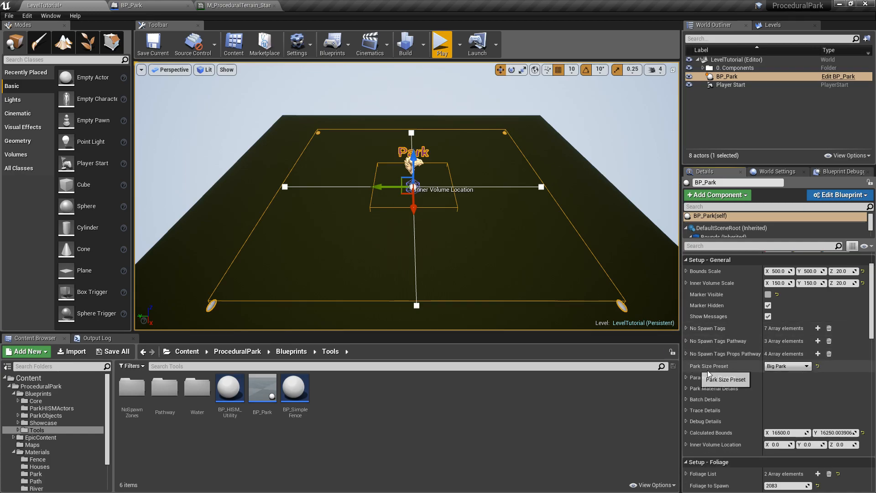
# - Try the Medium Park, Really Big Park and Massive Park size presets on the park, finishing on Massive Park
pyautogui.click(785, 368)
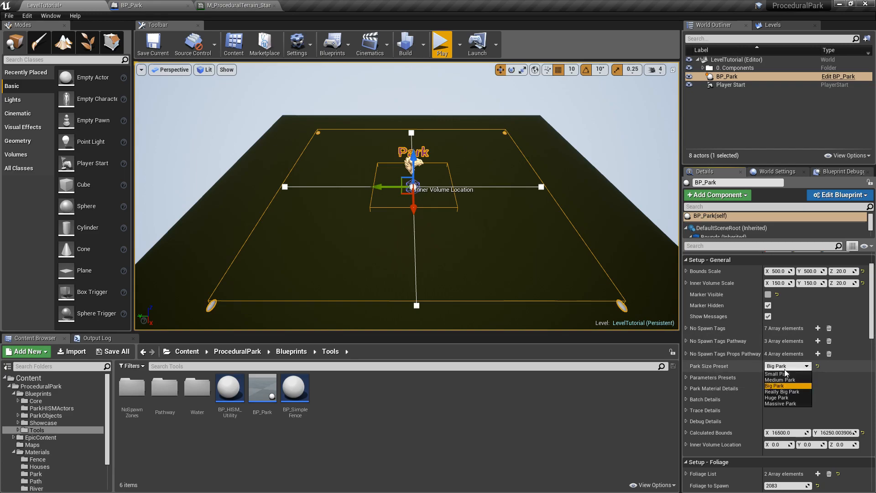
pyautogui.click(787, 380)
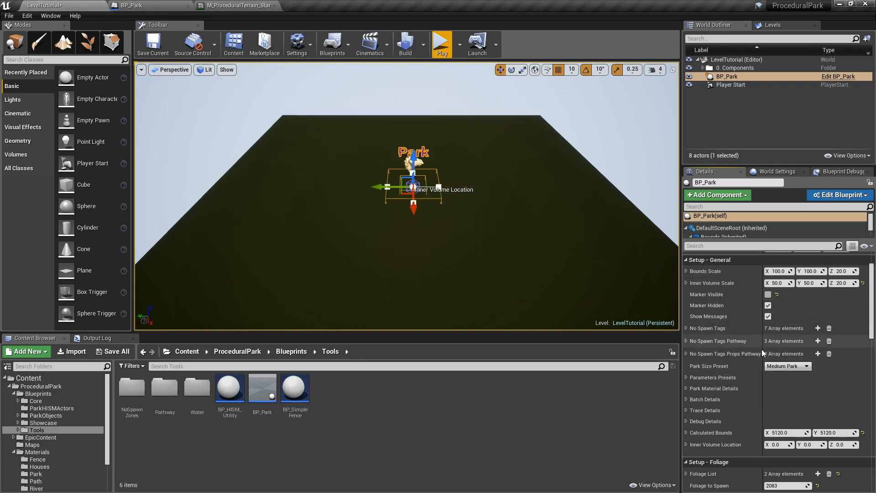
pyautogui.click(786, 366)
pyautogui.click(783, 390)
pyautogui.click(785, 366)
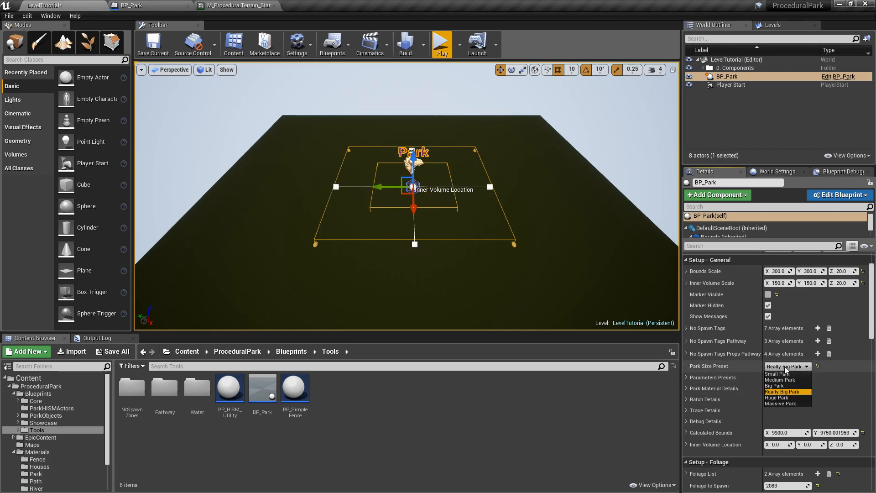
pyautogui.click(779, 401)
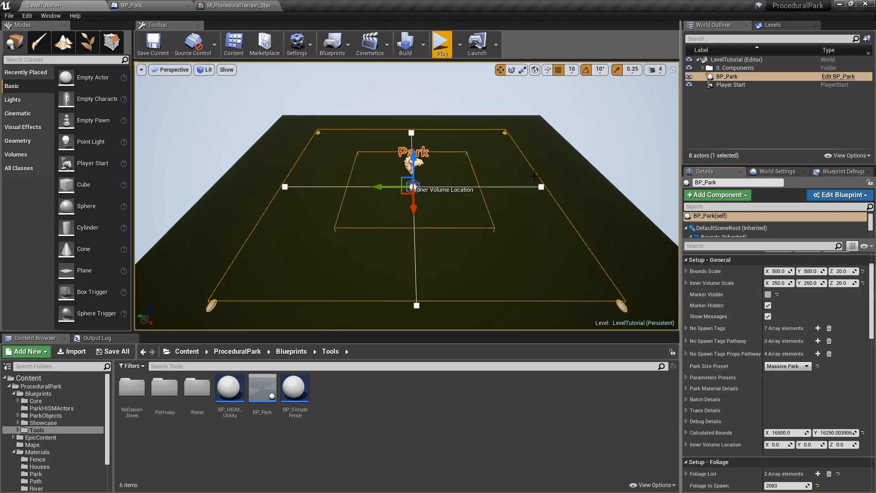
pyautogui.click(785, 366)
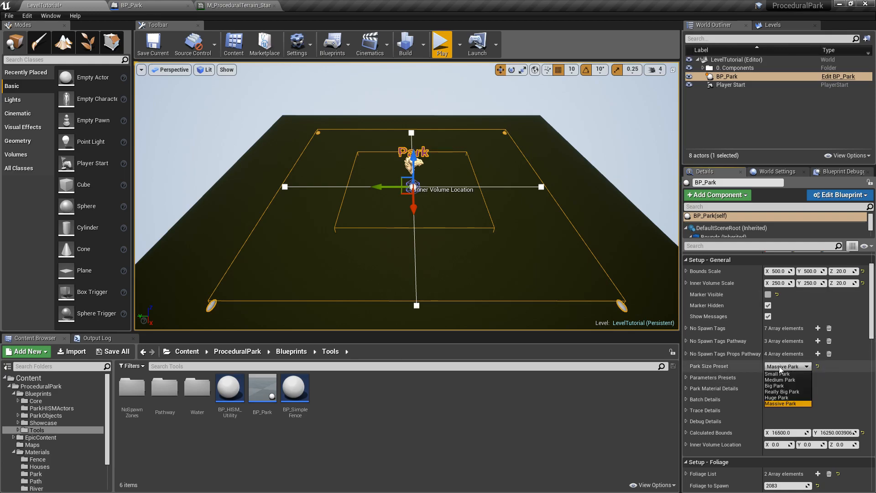
pyautogui.click(784, 392)
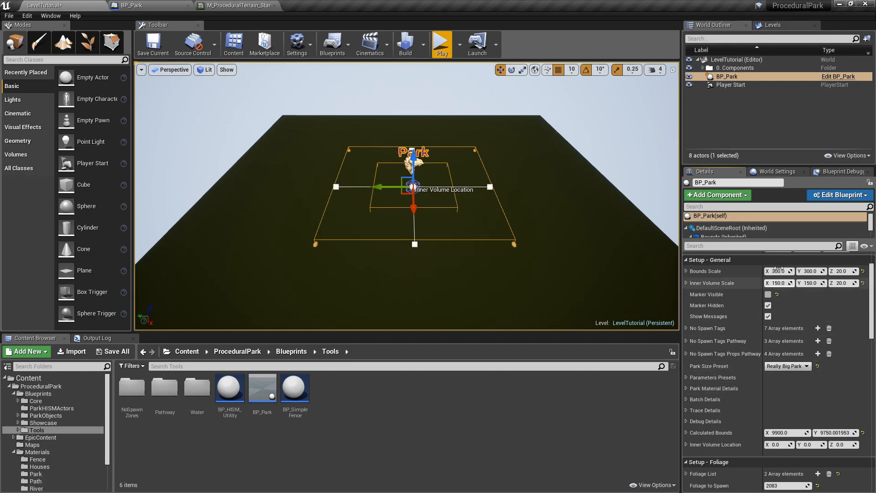
pyautogui.click(793, 370)
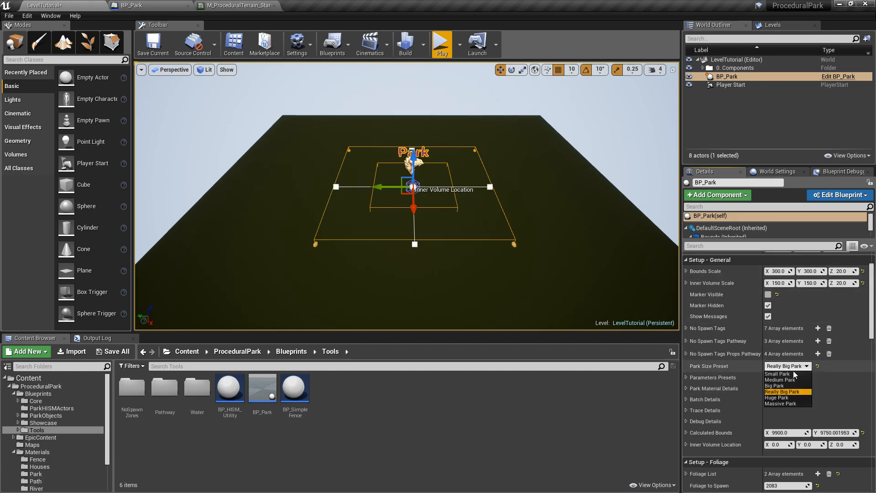
pyautogui.click(799, 404)
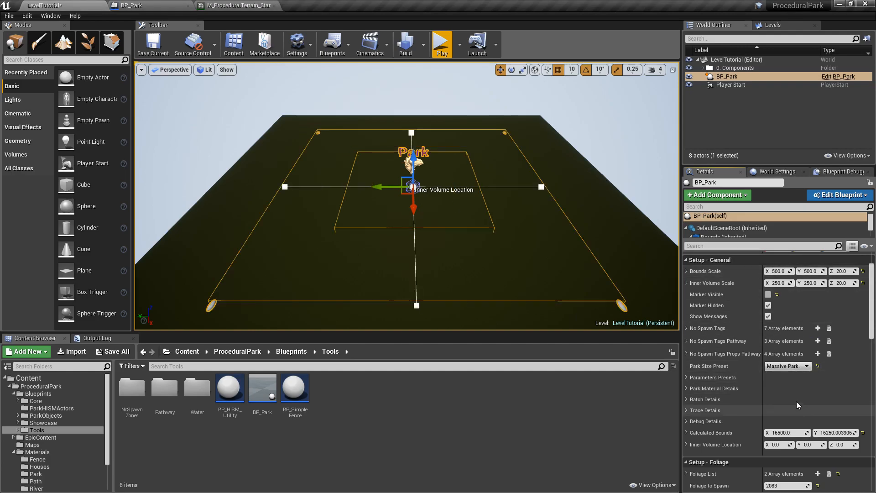
# - Set the park's Bounds Scale to 800 in both X and Y
pyautogui.click(777, 271)
pyautogui.write('800')
pyautogui.press('Tab')
pyautogui.write('800')
pyautogui.press('Return')
pyautogui.moveTo(579, 186)
pyautogui.mouseDown(button='right')
pyautogui.moveTo(634, 192)
pyautogui.moveTo(579, 186)
pyautogui.mouseUp(button='right')
# - Apply the Really Big Park size preset, switch it to Huge Park and save the level
pyautogui.click(782, 366)
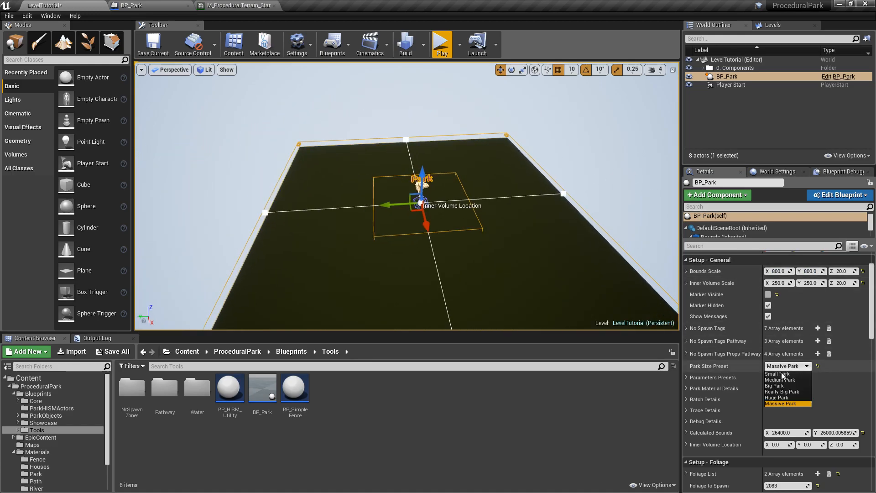
pyautogui.click(781, 391)
pyautogui.click(783, 367)
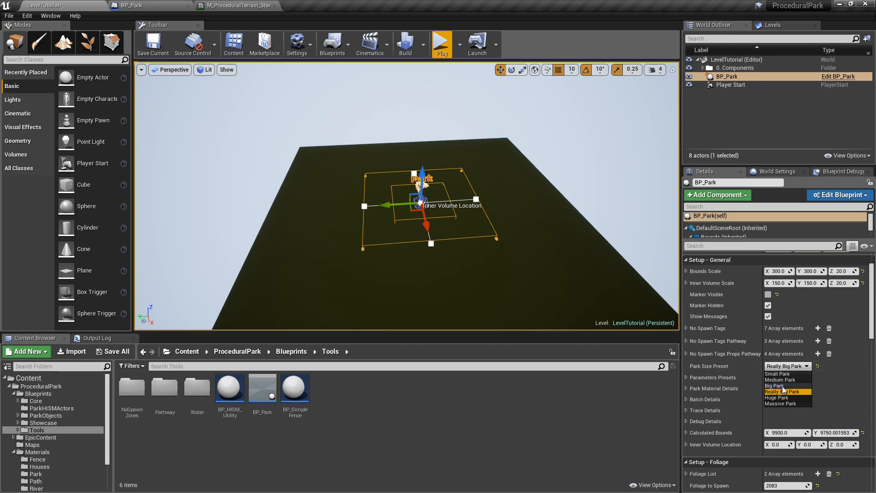
pyautogui.click(783, 398)
pyautogui.click(130, 357)
pyautogui.click(527, 339)
pyautogui.moveTo(438, 205); pyautogui.dragTo(461, 207, button='right')
pyautogui.press('w')
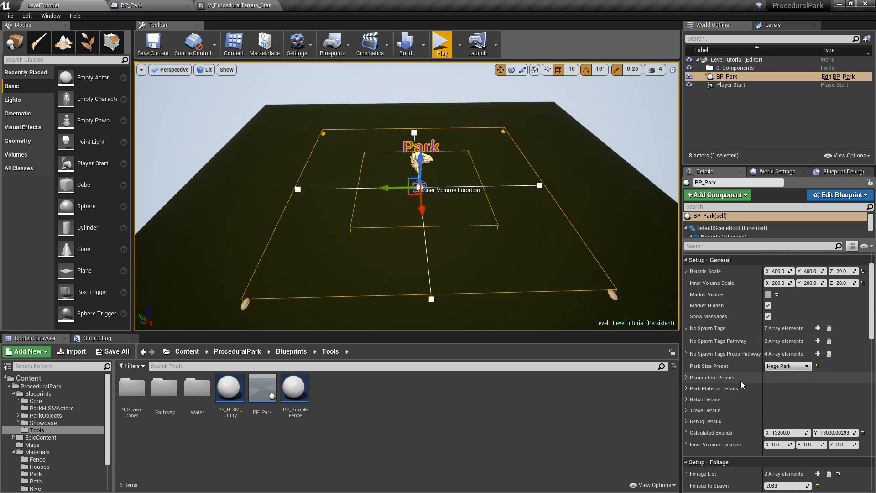
# - Expand the park's Parameters Presets and set Park Size Preset to Really Big Park
pyautogui.click(687, 377)
pyautogui.scroll(-3, 874, 338)
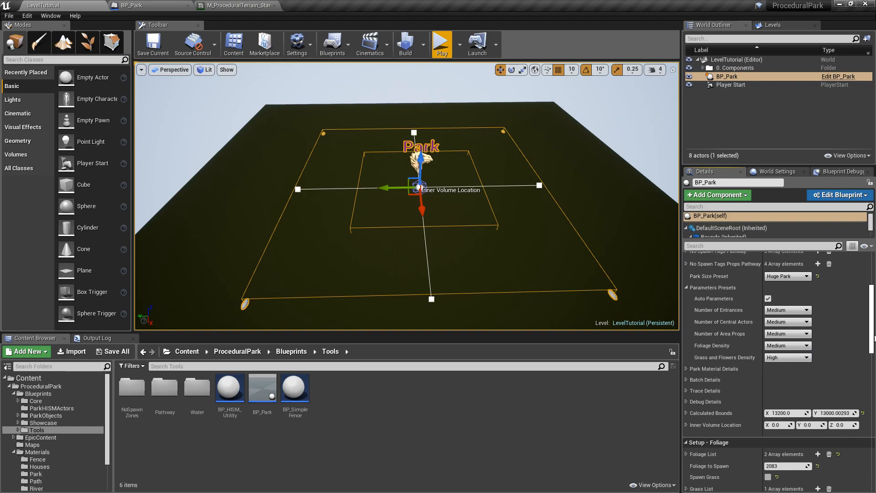
pyautogui.scroll(-1, 874, 338)
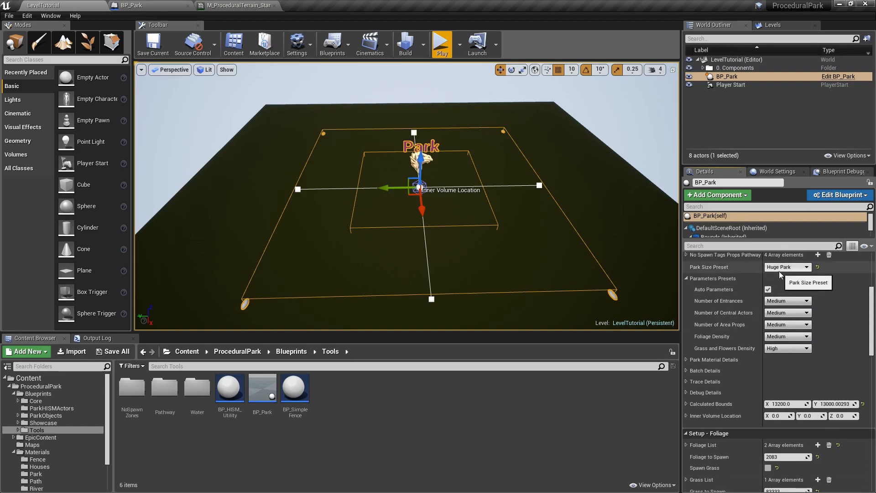
pyautogui.click(768, 289)
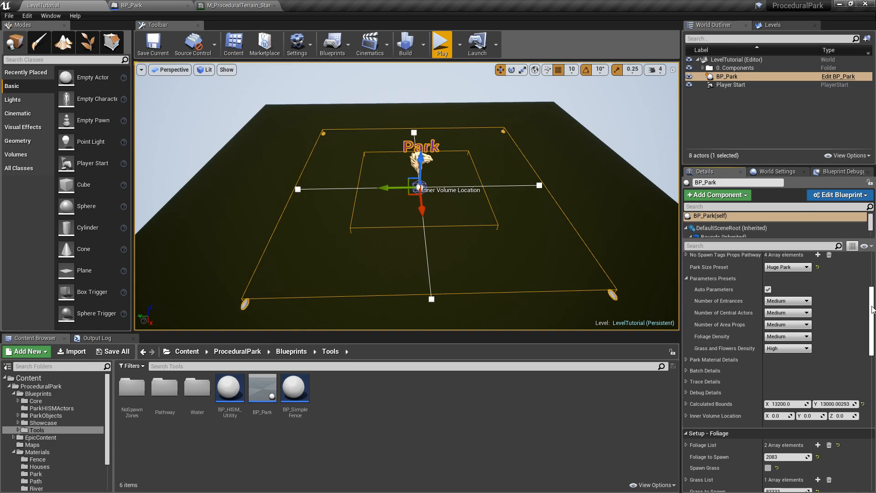
pyautogui.moveTo(872, 310)
pyautogui.mouseDown()
pyautogui.moveTo(872, 342)
pyautogui.moveTo(873, 314)
pyautogui.mouseUp()
pyautogui.click(779, 271)
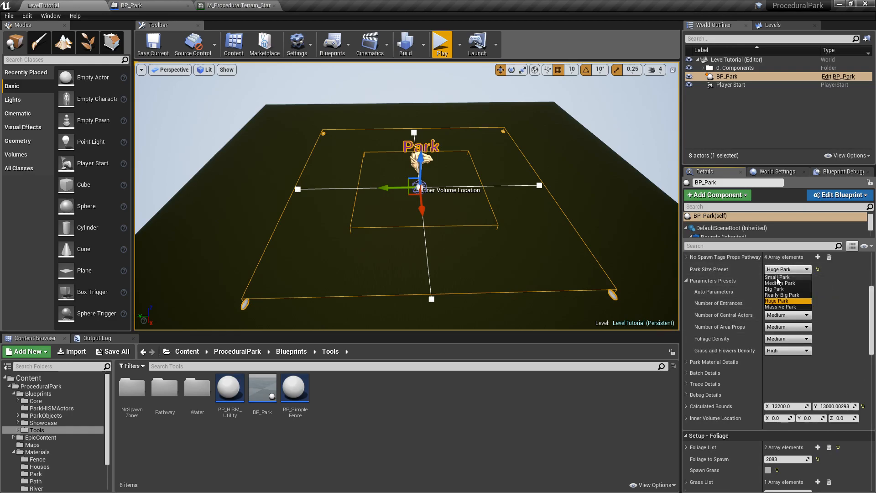
pyautogui.click(783, 295)
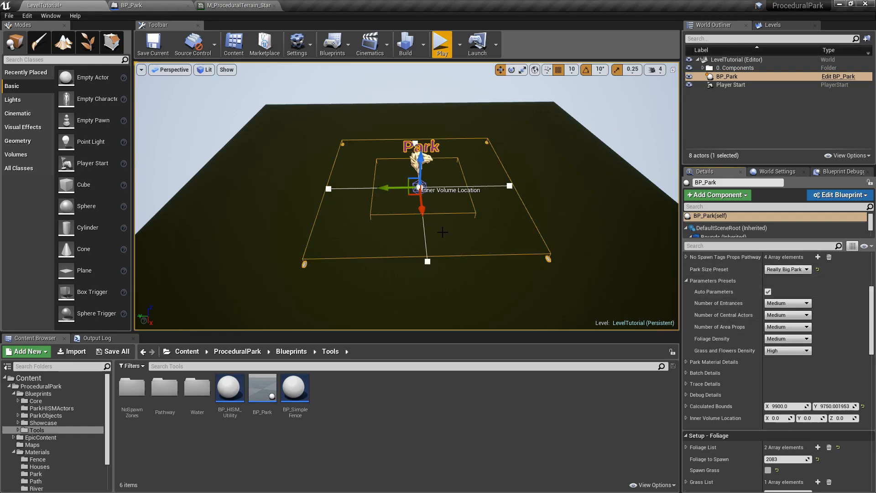
# - Run Set Parameters on the park and review the foliage, grass and flower spawn amounts
pyautogui.scroll(-8, 713, 386)
pyautogui.click(712, 378)
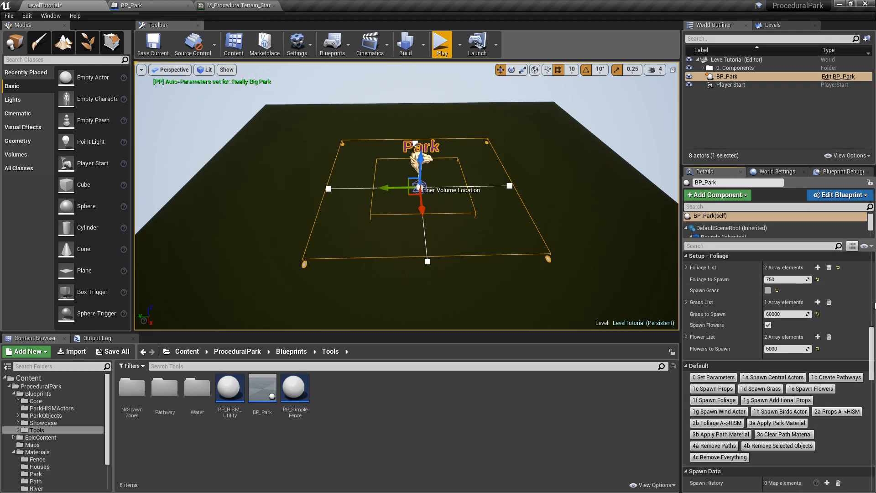
pyautogui.scroll(4, 821, 347)
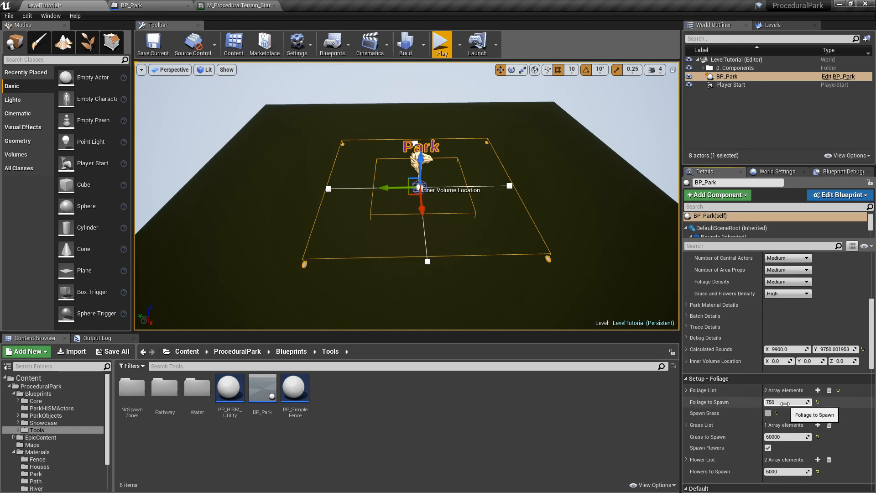
pyautogui.scroll(-3, 873, 354)
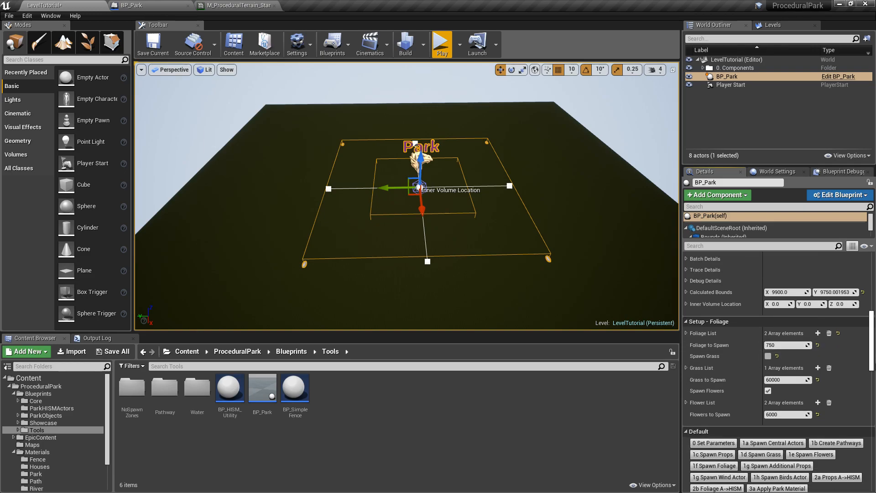
# - Set Foliage Density to High in Parameters Presets and recalculate the amounts with Set Parameters
pyautogui.scroll(6, 730, 319)
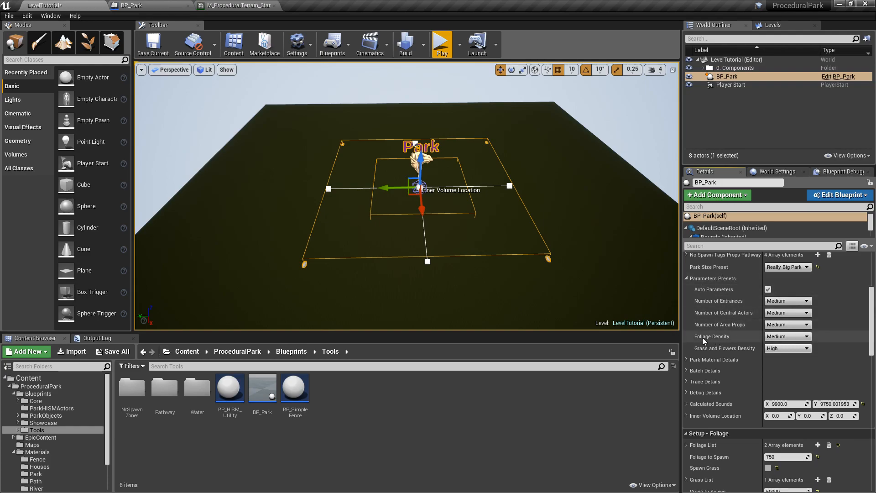
pyautogui.click(787, 336)
pyautogui.click(784, 345)
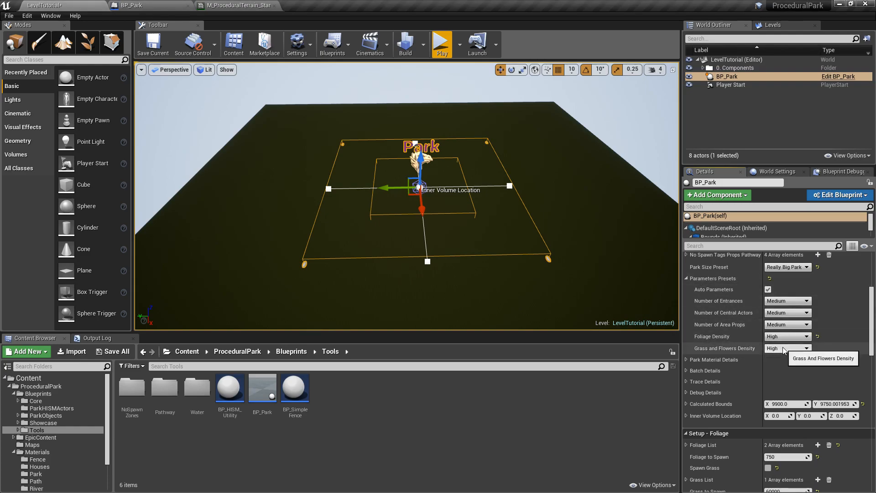
pyautogui.scroll(-5, 858, 346)
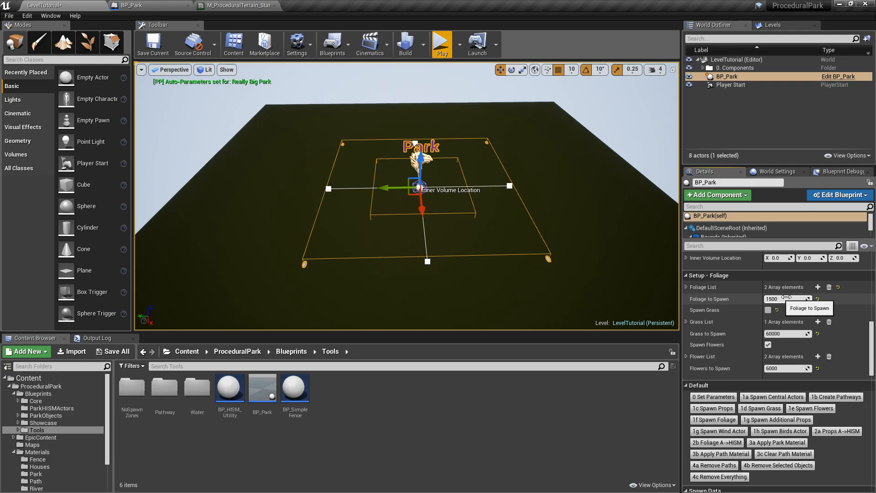
# - Set Foliage Density to Low in Parameters Presets and rerun Set Parameters
pyautogui.scroll(5, 844, 300)
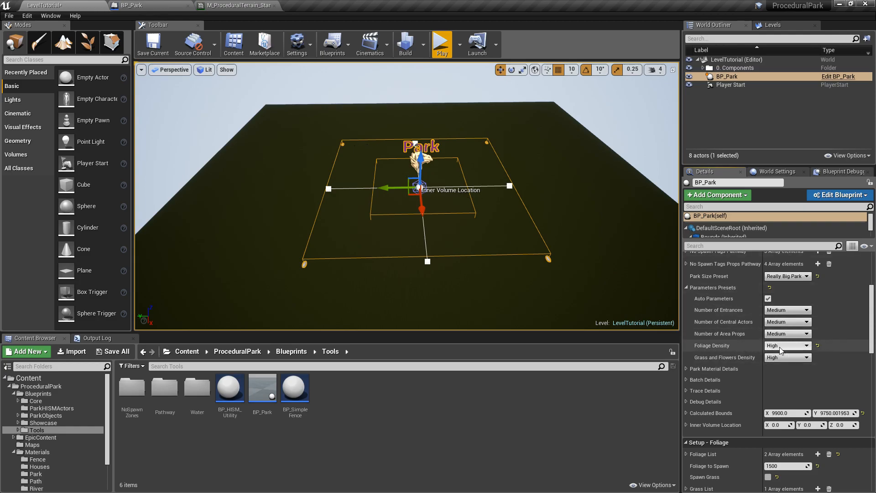
pyautogui.click(778, 365)
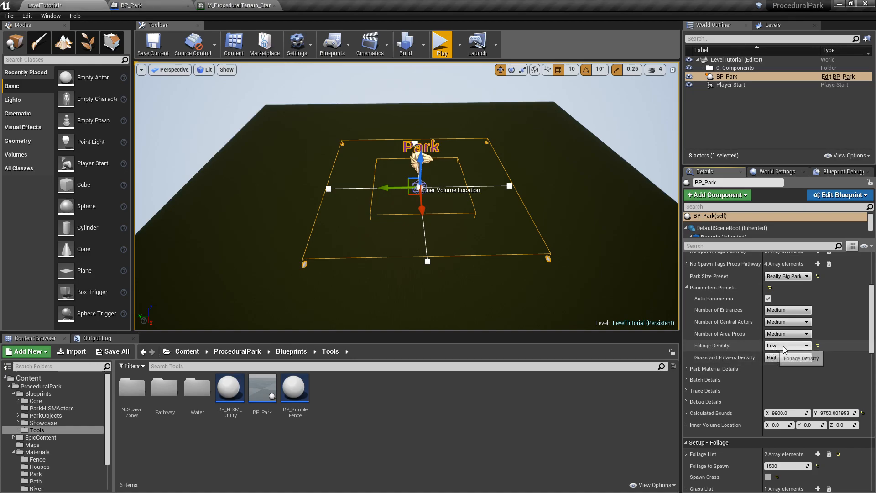
pyautogui.scroll(-5, 741, 346)
pyautogui.scroll(-7, 791, 387)
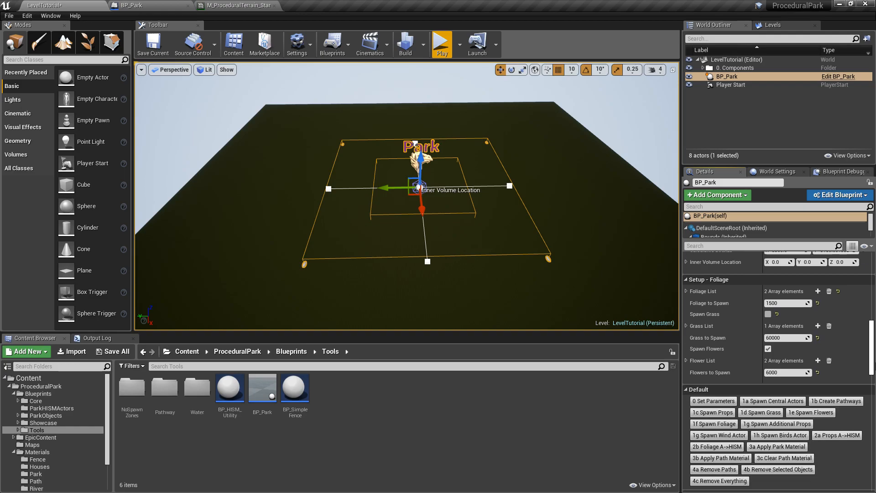
pyautogui.click(731, 366)
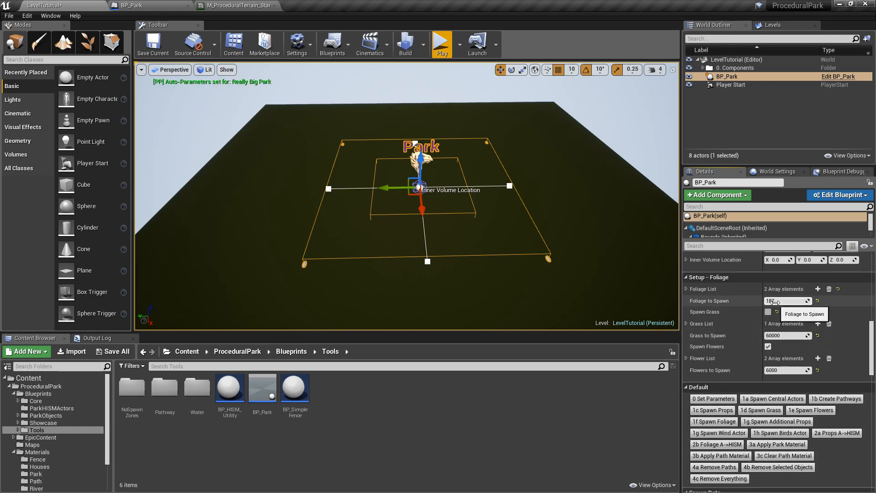
# - Enter 9100 for Foliage to Spawn, then override it by running Set Parameters
pyautogui.moveTo(872, 347); pyautogui.dragTo(873, 312)
pyautogui.scroll(-5, 872, 312)
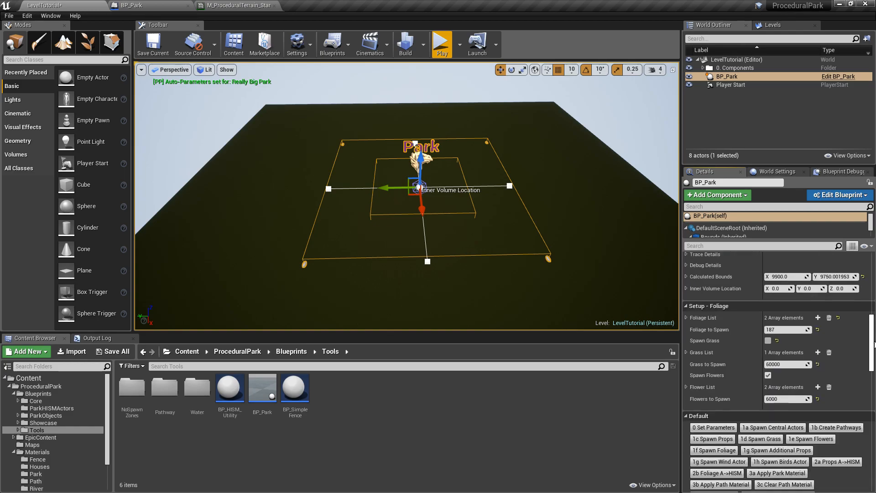
pyautogui.click(793, 314)
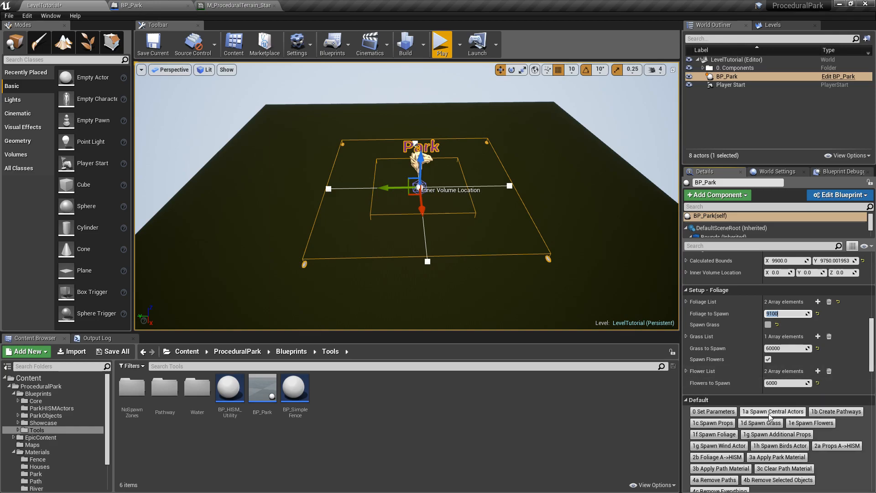
pyautogui.click(714, 413)
# - Set Foliage Density back to Medium and run Set Parameters on the park
pyautogui.scroll(5, 872, 352)
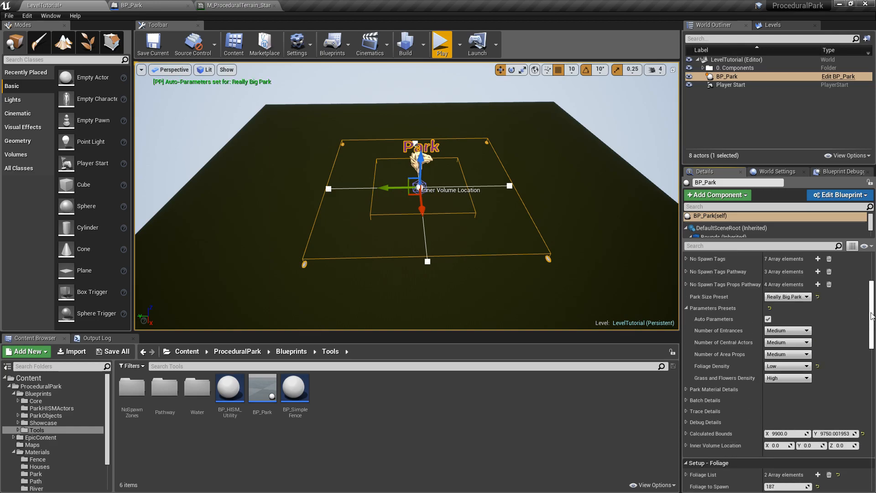
pyautogui.click(792, 366)
pyautogui.click(782, 379)
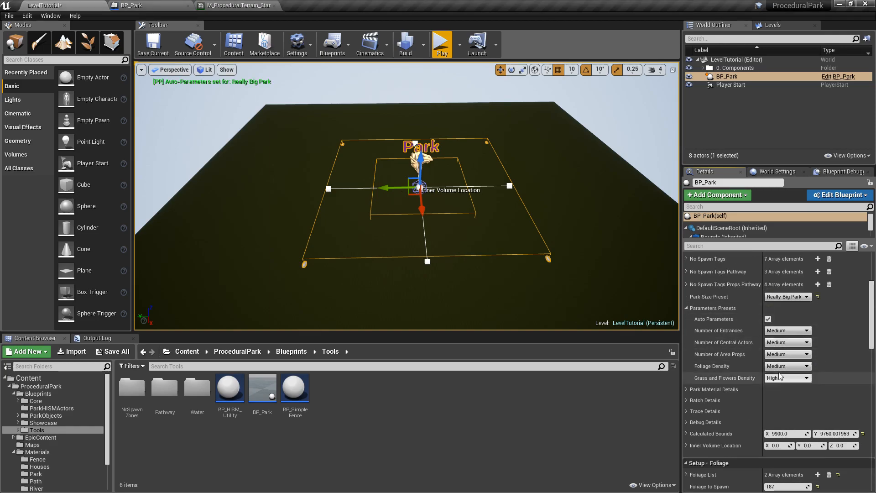
pyautogui.scroll(-5, 872, 324)
pyautogui.click(712, 451)
# - Collapse the Setup - Foliage category and the Parameters Presets group of the park
pyautogui.moveTo(875, 349); pyautogui.dragTo(875, 303)
pyautogui.scroll(-7, 730, 347)
pyautogui.click(686, 337)
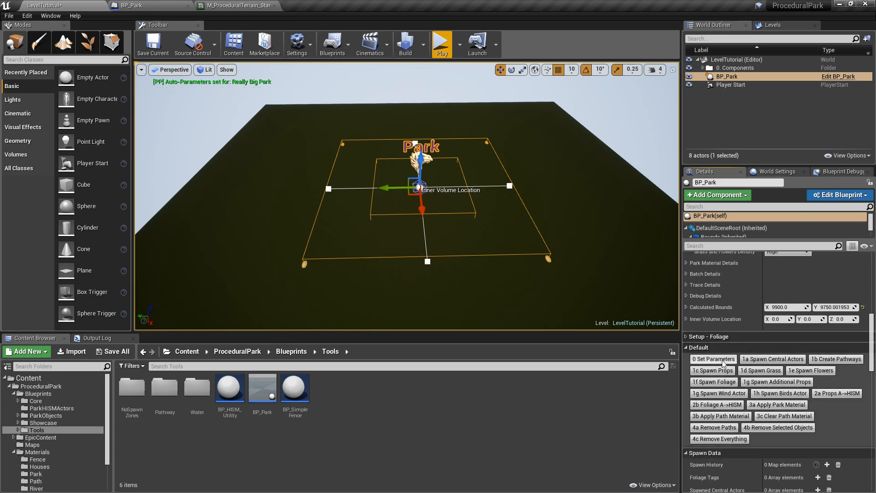
pyautogui.moveTo(874, 335); pyautogui.dragTo(875, 304)
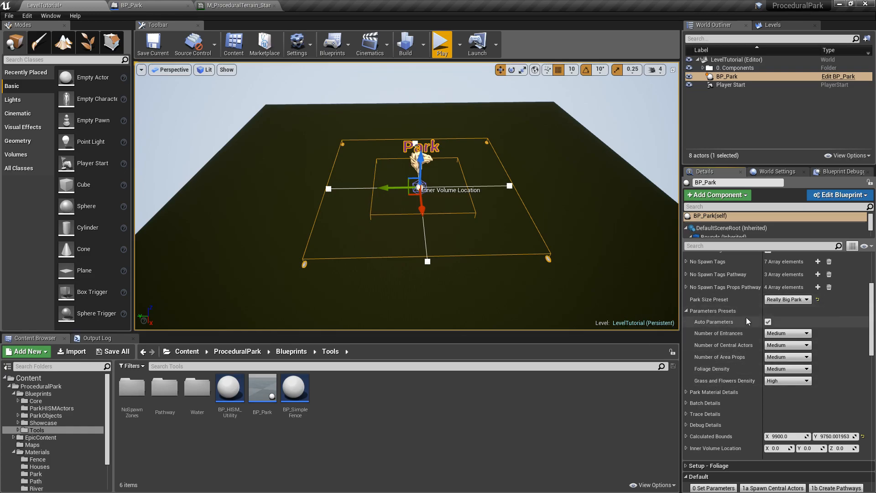
pyautogui.click(686, 311)
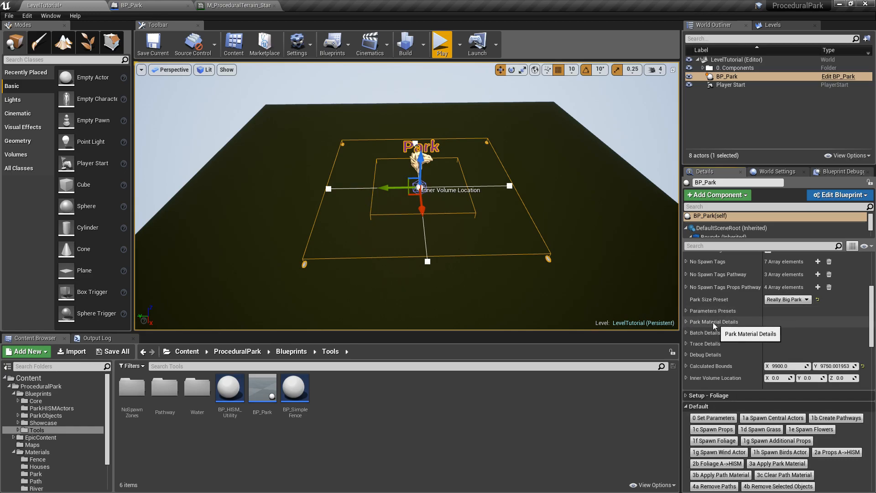
# - Expand BP_Park's Park Material Details and switch to landscape Paint mode to show the target layers
pyautogui.click(686, 322)
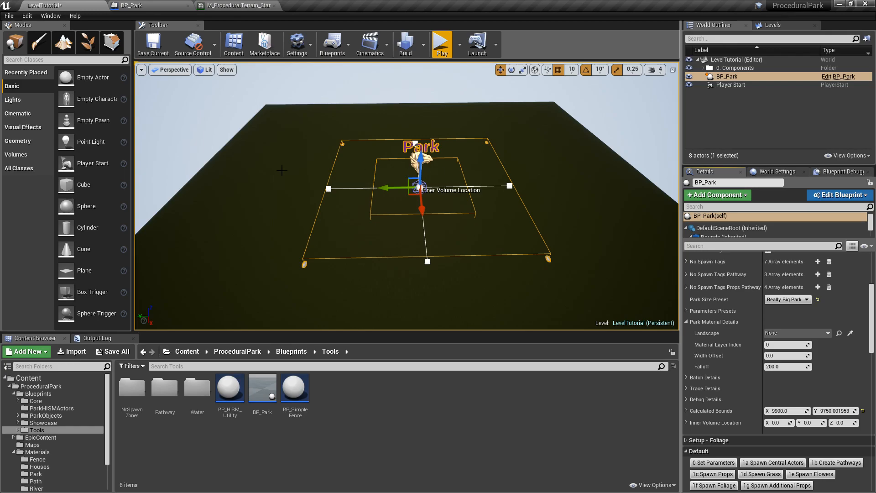
pyautogui.click(64, 43)
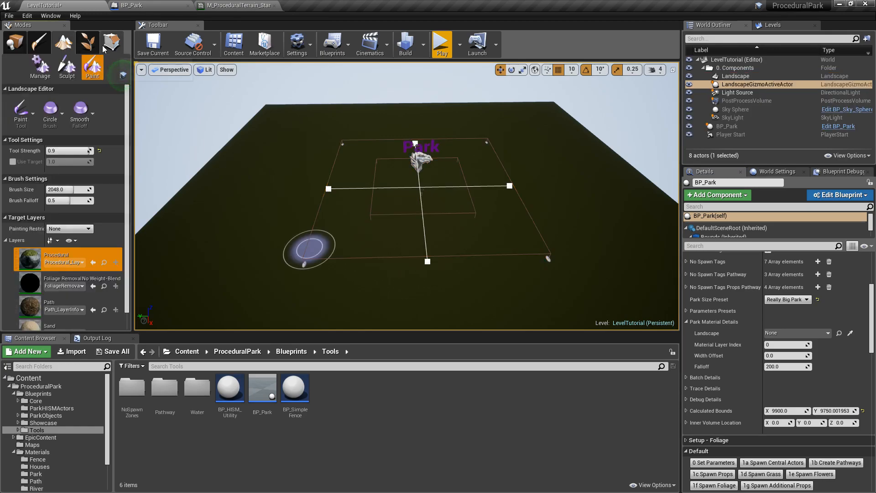
pyautogui.scroll(-1, 126, 99)
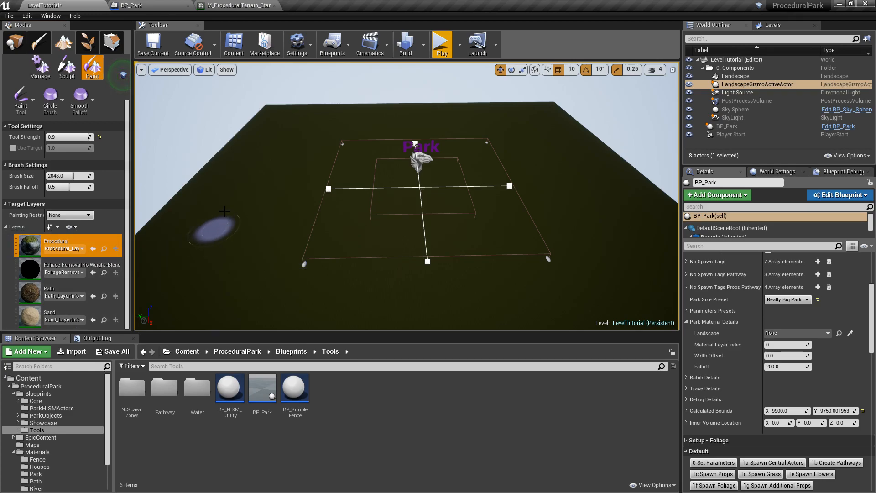
# - Paint a test patch with the Foliage Removal layer on the landscape outside the park bounds
pyautogui.moveTo(278, 217)
pyautogui.mouseDown(button='right')
pyautogui.moveTo(228, 234)
pyautogui.moveTo(206, 190)
pyautogui.mouseUp(button='right')
pyautogui.press('w')
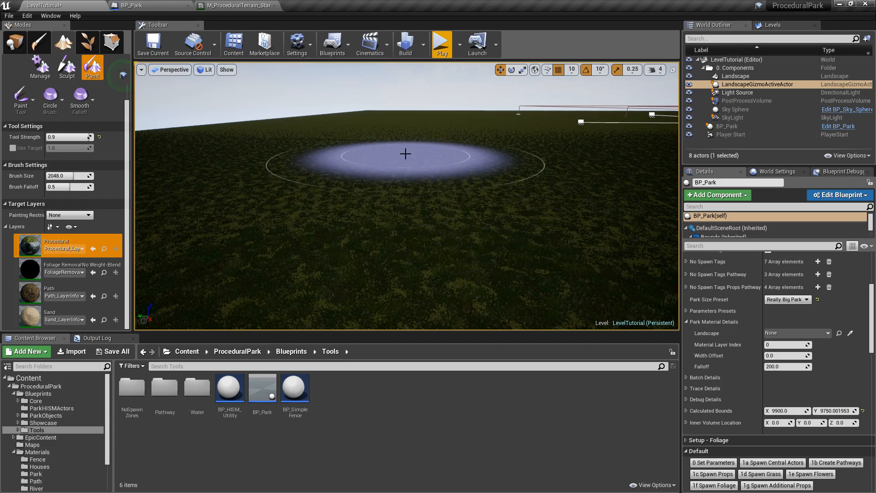
pyautogui.click(29, 266)
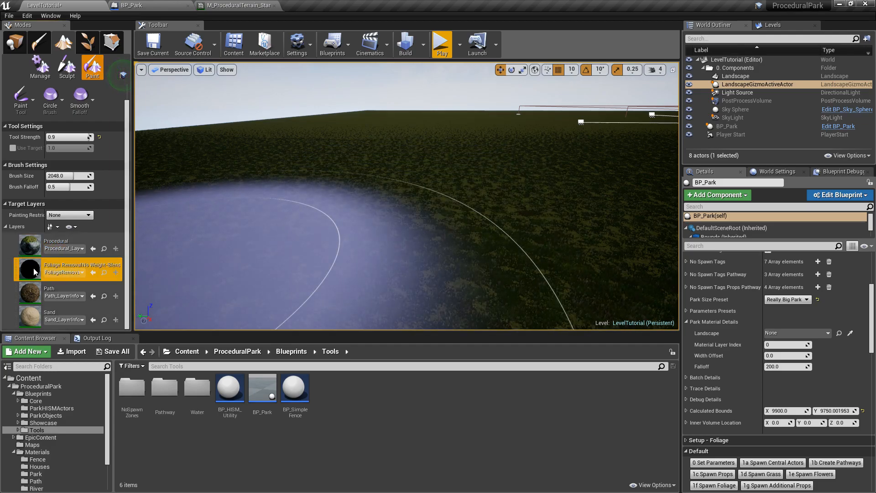
pyautogui.moveTo(479, 168)
pyautogui.mouseDown(button='right')
pyautogui.moveTo(475, 161)
pyautogui.moveTo(449, 171)
pyautogui.mouseUp(button='right')
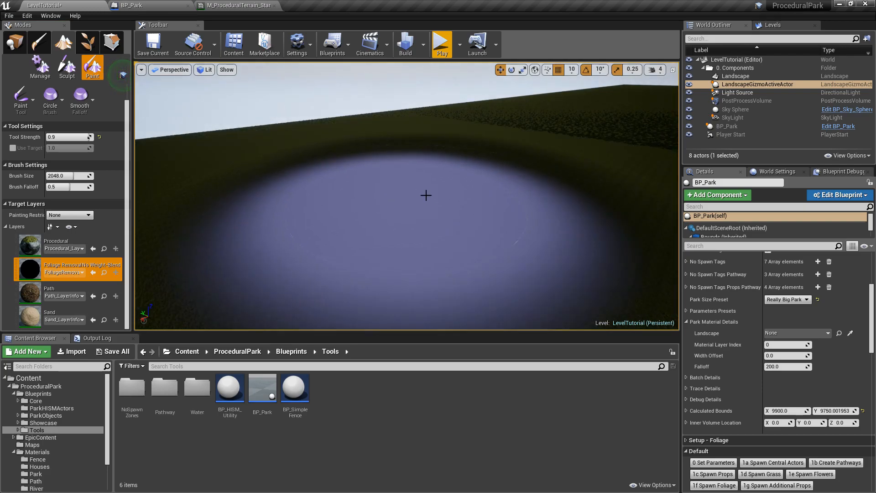
pyautogui.moveTo(565, 251)
pyautogui.mouseDown(button='right')
pyautogui.moveTo(565, 270)
pyautogui.moveTo(568, 221)
pyautogui.moveTo(582, 217)
pyautogui.mouseUp(button='right')
pyautogui.moveTo(375, 228)
pyautogui.mouseDown(button='right')
pyautogui.moveTo(333, 208)
pyautogui.moveTo(292, 242)
pyautogui.moveTo(279, 263)
pyautogui.moveTo(284, 272)
pyautogui.mouseUp(button='right')
pyautogui.press('s')
# - Paint a patch of the Path layer beside the Foliage Removal patch on the landscape
pyautogui.click(35, 296)
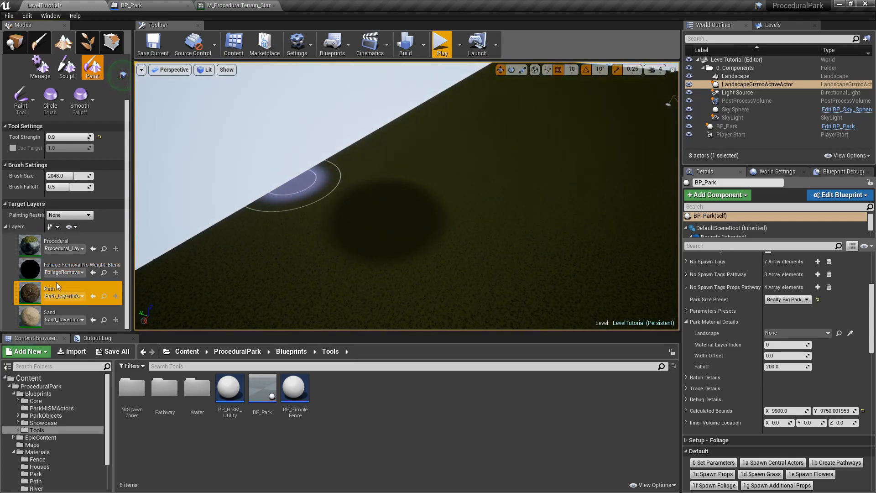
pyautogui.press('w')
pyautogui.moveTo(428, 210)
pyautogui.mouseDown(button='right')
pyautogui.moveTo(457, 230)
pyautogui.moveTo(428, 210)
pyautogui.moveTo(425, 173)
pyautogui.moveTo(426, 200)
pyautogui.moveTo(457, 201)
pyautogui.mouseUp(button='right')
pyautogui.press('s')
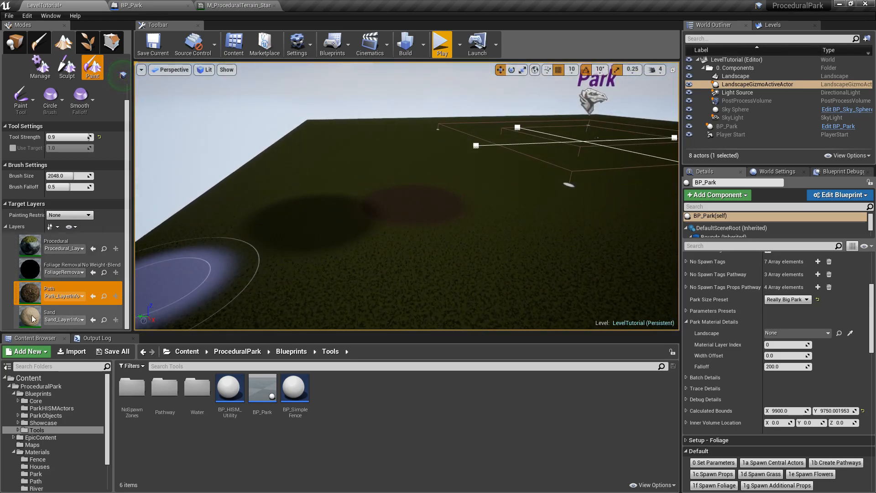
# - Paint a patch of the Sand layer in front of the Foliage Removal and Path patches
pyautogui.click(36, 316)
pyautogui.moveTo(361, 251); pyautogui.dragTo(464, 234)
pyautogui.moveTo(465, 234)
pyautogui.mouseDown(button='right')
pyautogui.moveTo(472, 265)
pyautogui.moveTo(470, 258)
pyautogui.mouseUp(button='right')
pyautogui.press('w')
pyautogui.press('s')
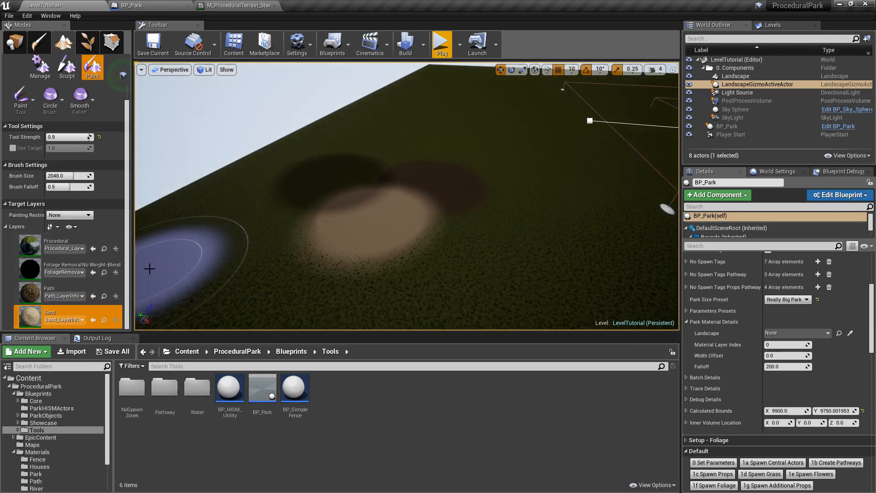
# - Erase the Foliage Removal patch and paint the Procedural layer over the Sand and Path patches
pyautogui.click(37, 275)
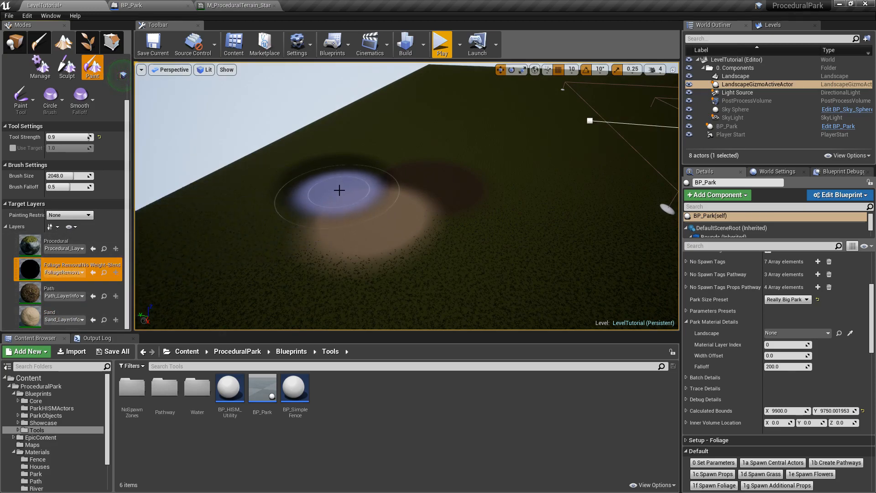
pyautogui.moveTo(339, 187)
pyautogui.mouseDown()
pyautogui.moveTo(303, 186)
pyautogui.moveTo(376, 172)
pyautogui.moveTo(336, 196)
pyautogui.moveTo(352, 177)
pyautogui.mouseUp()
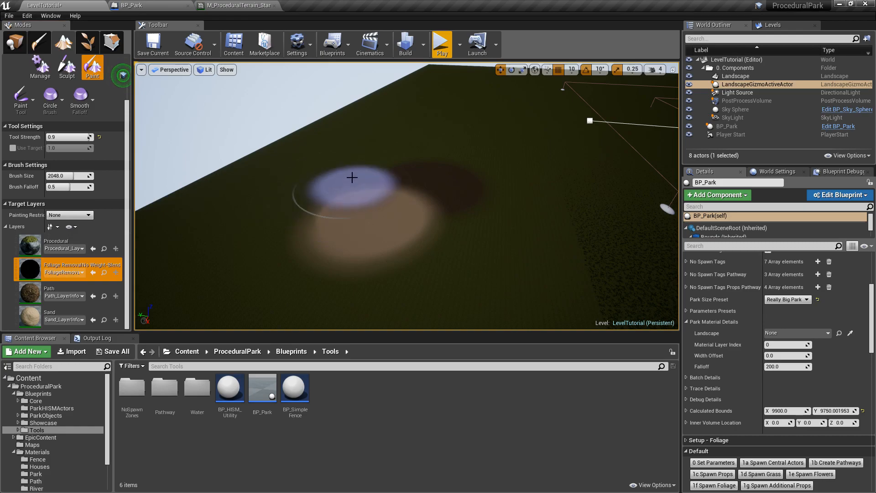
pyautogui.click(31, 249)
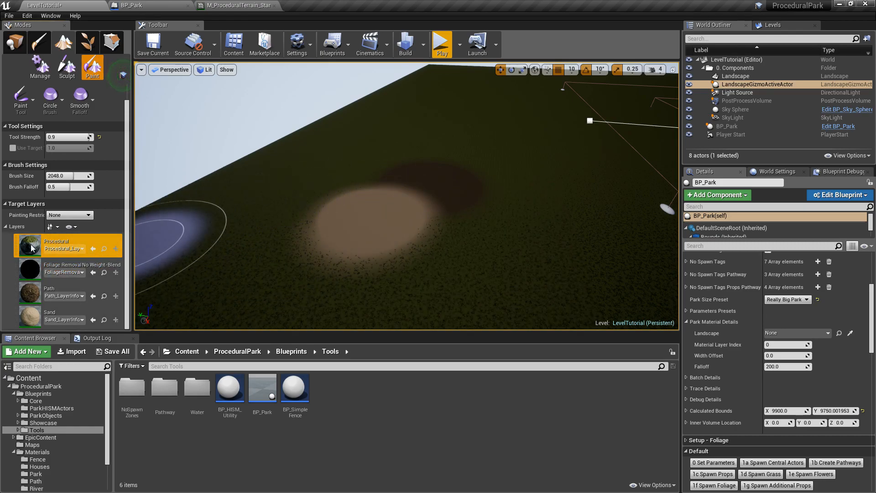
pyautogui.moveTo(385, 242)
pyautogui.mouseDown()
pyautogui.moveTo(469, 169)
pyautogui.moveTo(503, 180)
pyautogui.moveTo(405, 258)
pyautogui.moveTo(422, 162)
pyautogui.mouseUp()
pyautogui.moveTo(322, 207)
pyautogui.mouseDown(button='right')
pyautogui.moveTo(365, 217)
pyautogui.moveTo(404, 188)
pyautogui.moveTo(394, 189)
pyautogui.mouseUp(button='right')
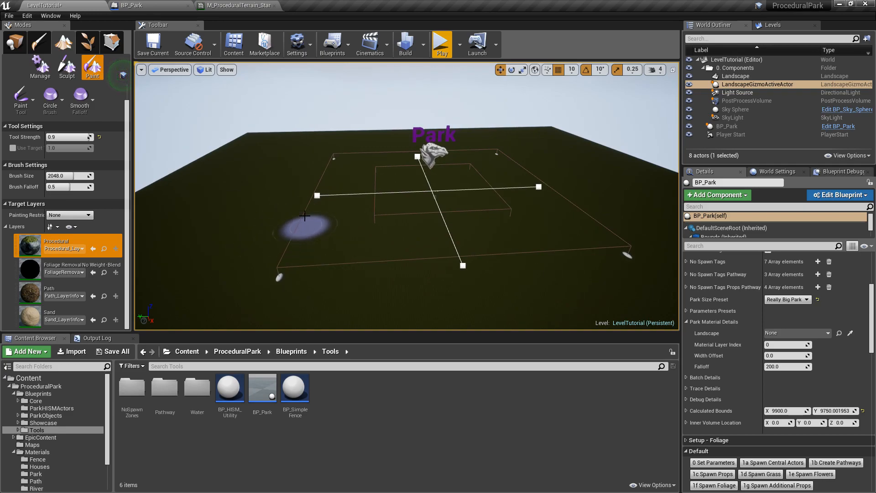
# - Fill the whole landscape with the Sand layer
pyautogui.click(26, 317)
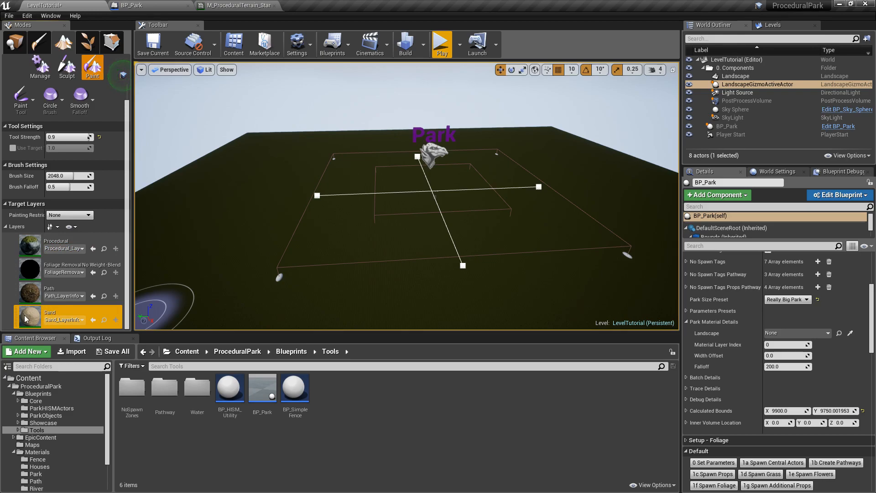
pyautogui.rightClick(103, 313)
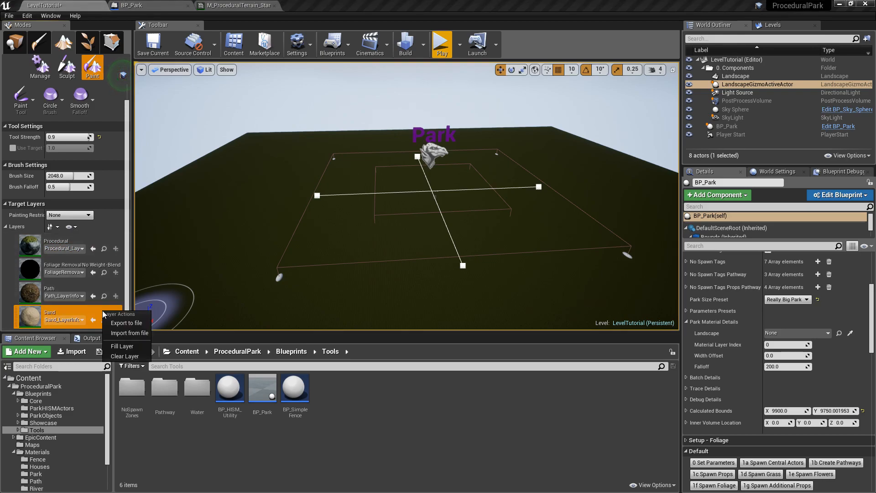
pyautogui.click(120, 347)
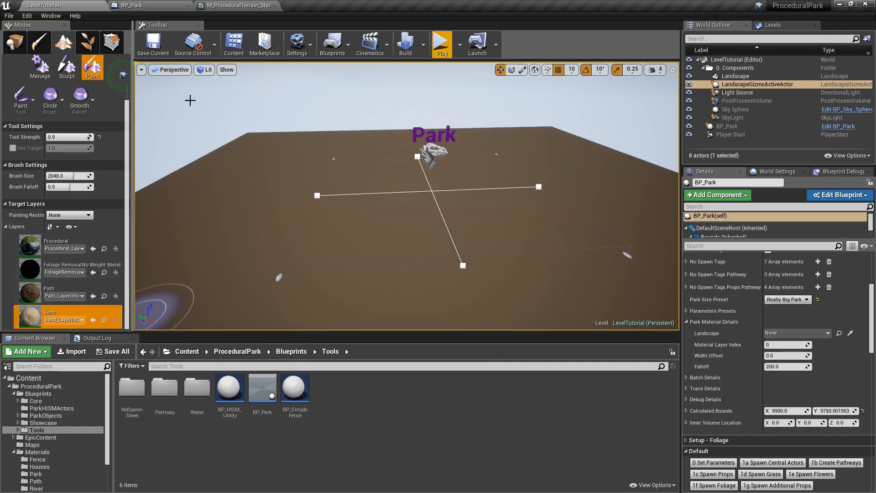
pyautogui.press('w')
pyautogui.moveTo(443, 245); pyautogui.dragTo(402, 230, button='right')
pyautogui.press('s')
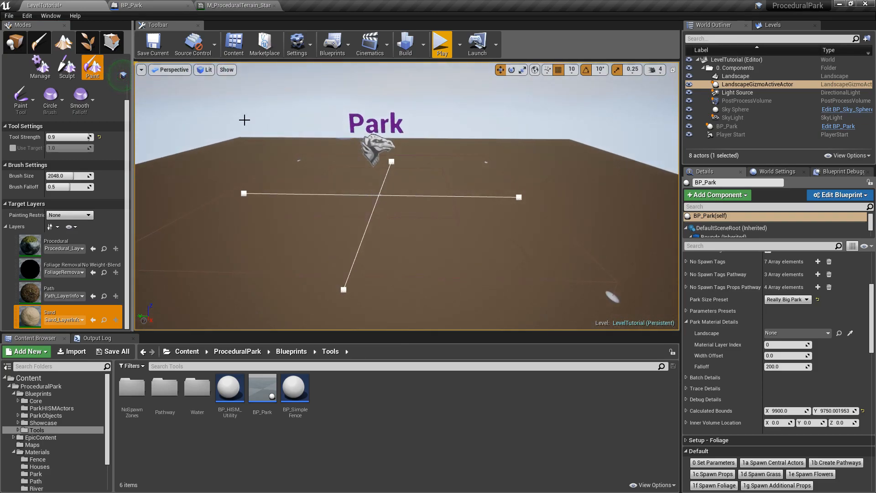
# - Select the BP_Park actor and assign Landscape as the landscape in its Park Material Details
pyautogui.click(15, 44)
pyautogui.click(378, 149)
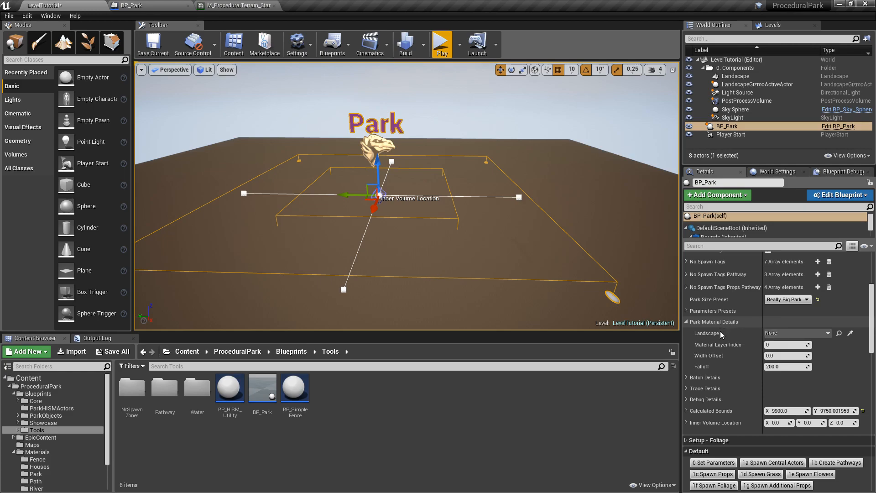
pyautogui.click(776, 333)
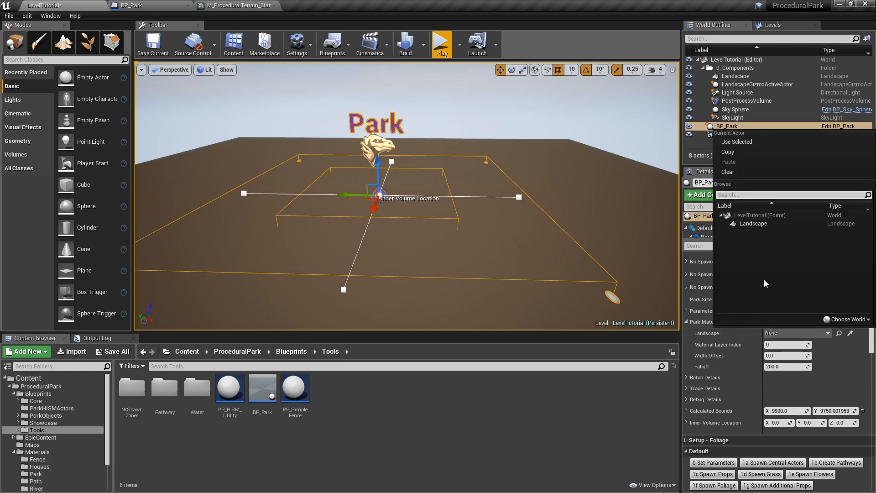
pyautogui.click(751, 224)
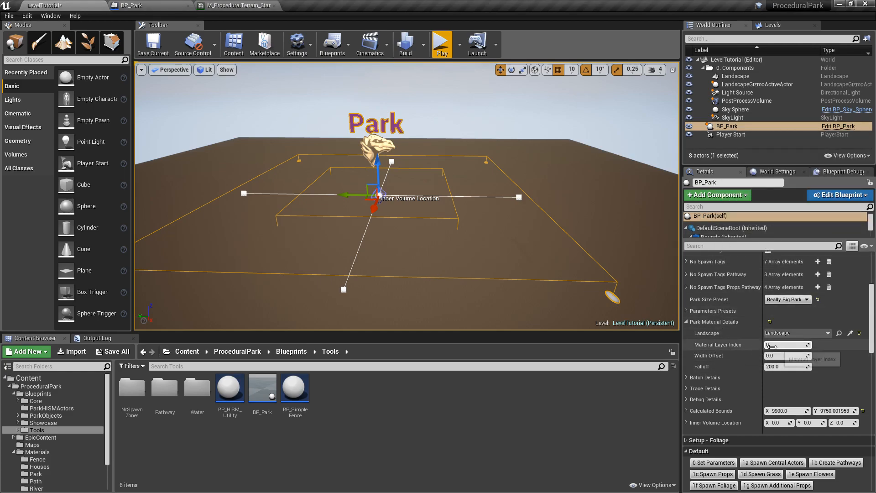
# - Check the order of the landscape paint layers and run 3a Apply Park Material on BP_Park
pyautogui.click(63, 42)
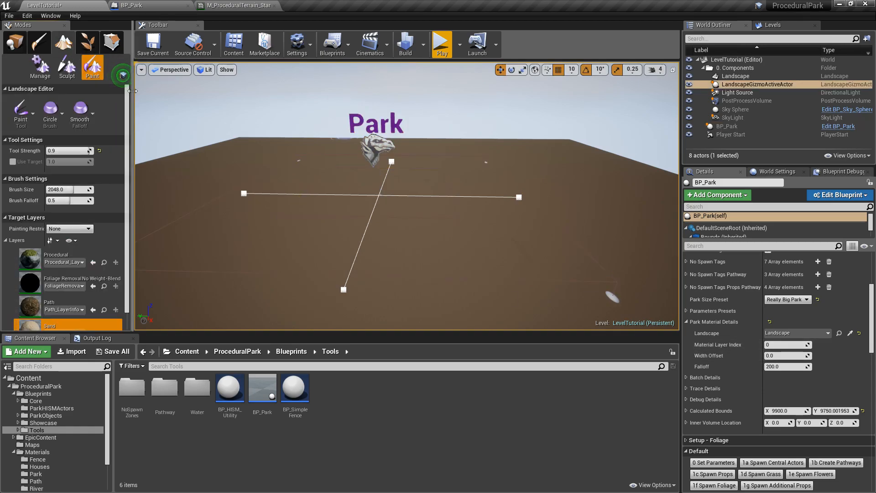
pyautogui.scroll(-1, 128, 102)
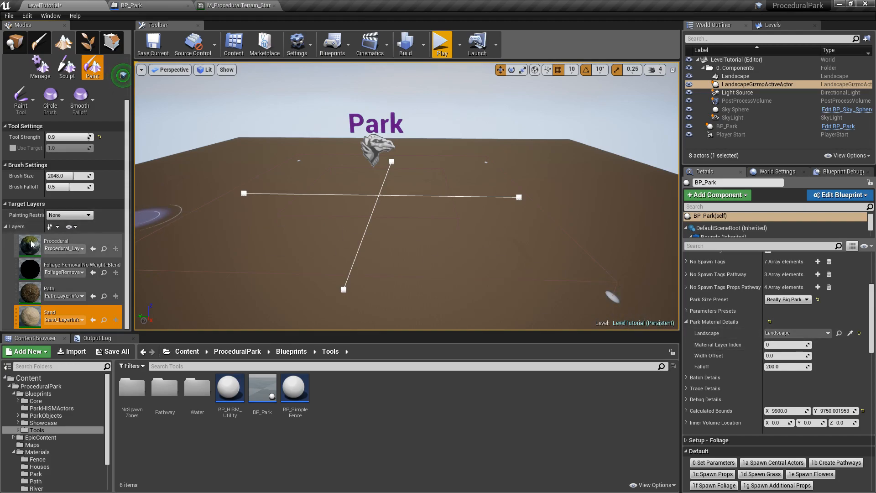
pyautogui.click(15, 41)
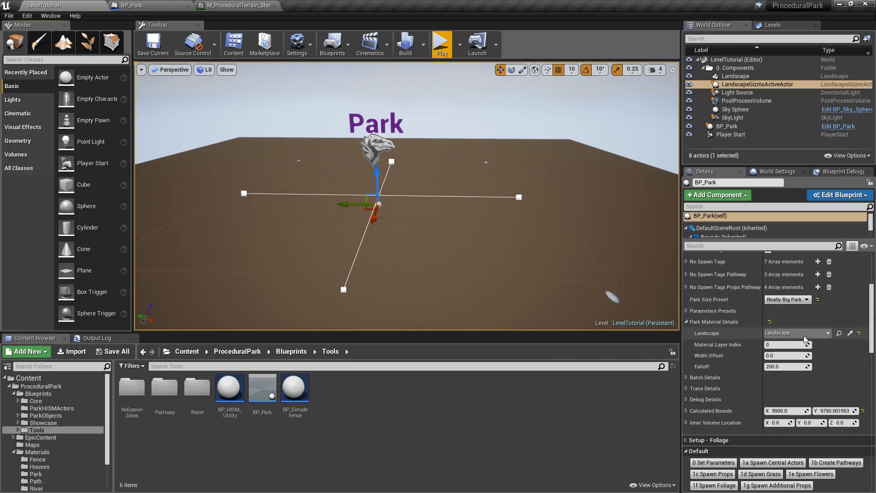
pyautogui.moveTo(870, 310); pyautogui.dragTo(873, 351)
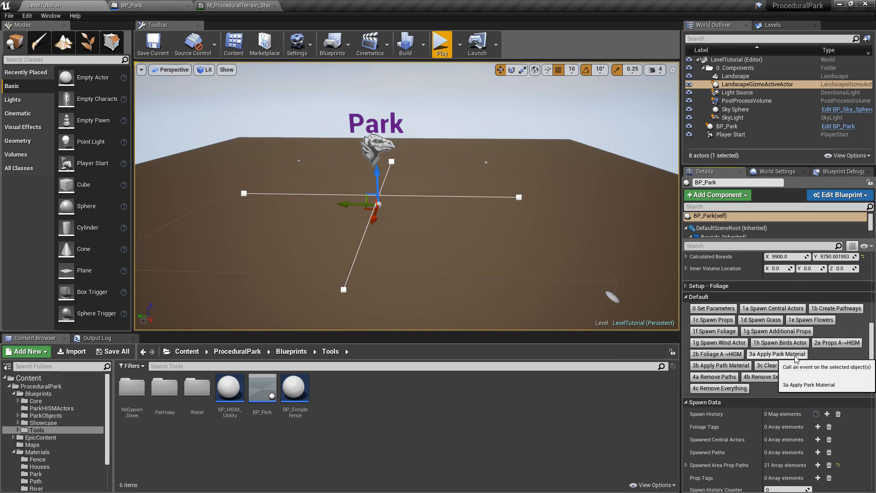
pyautogui.click(778, 354)
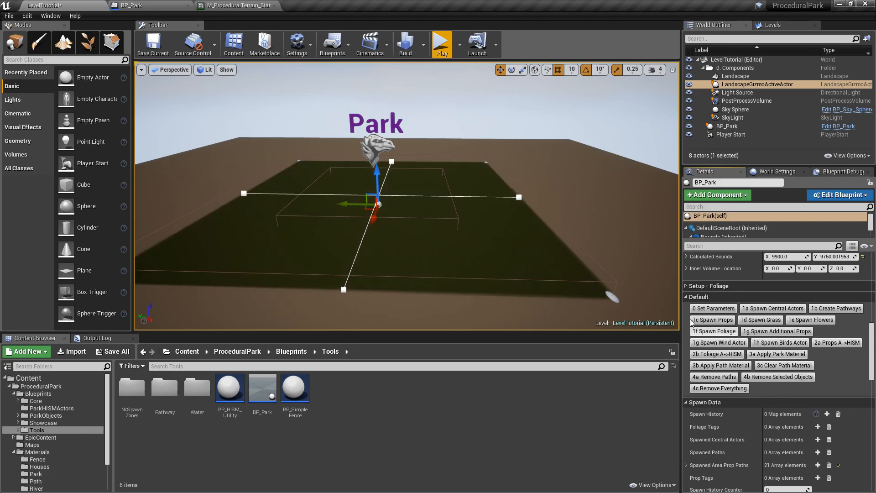
# - Select the landscape and open its assigned material instance, M_ProceduralTerrain_Standard
pyautogui.moveTo(492, 163); pyautogui.dragTo(442, 189, button='right')
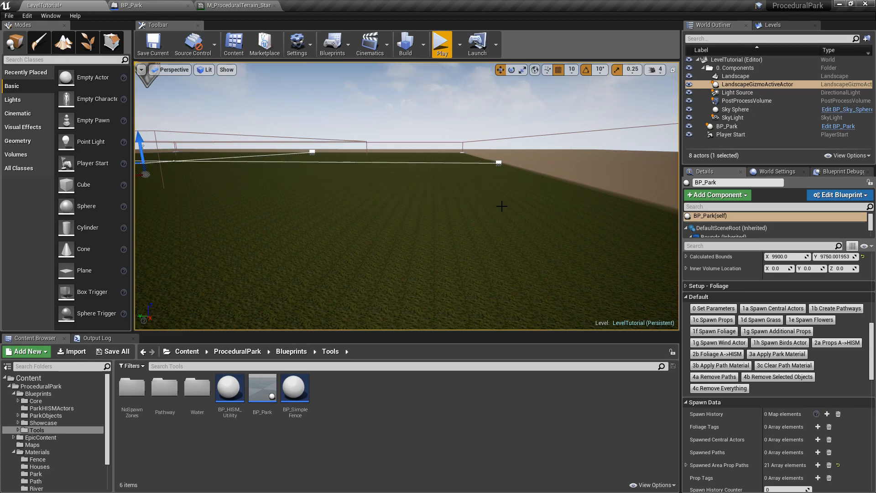
pyautogui.click(363, 227)
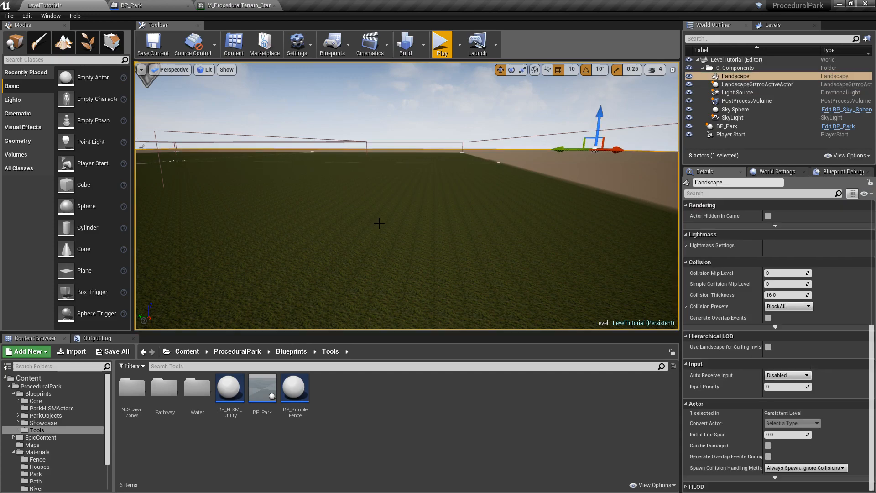
pyautogui.scroll(8, 798, 257)
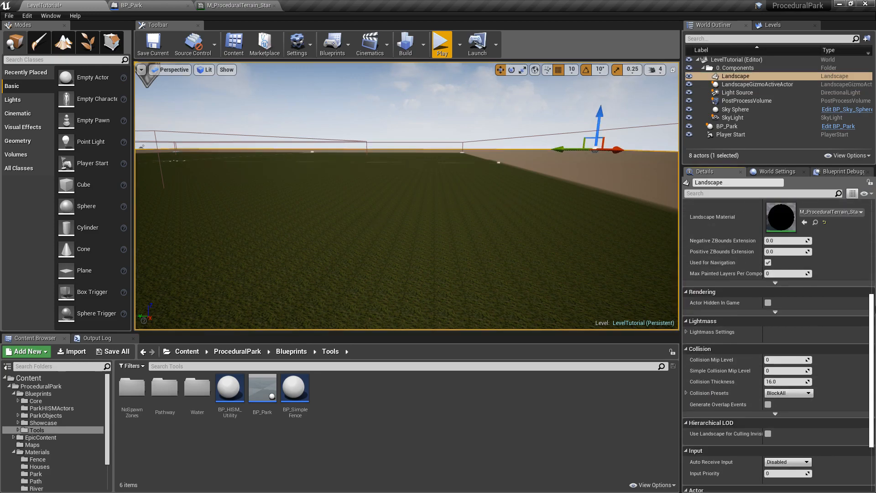
pyautogui.moveTo(875, 245); pyautogui.dragTo(875, 239)
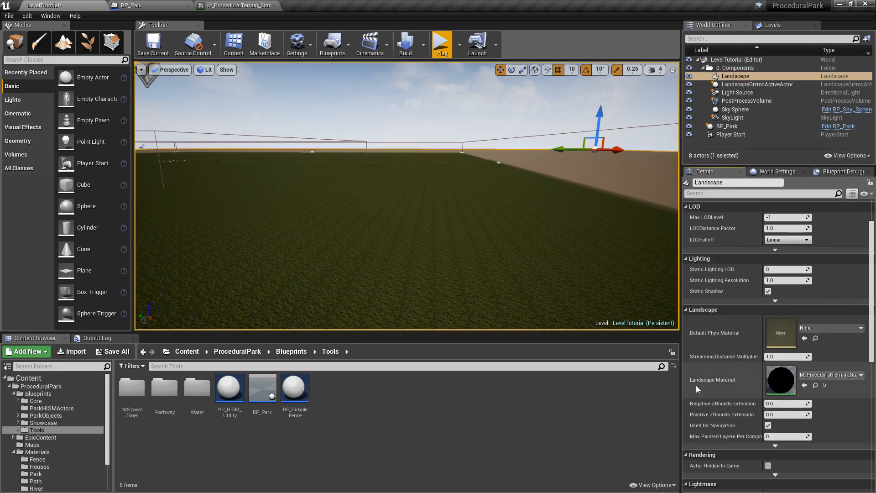
pyautogui.click(814, 387)
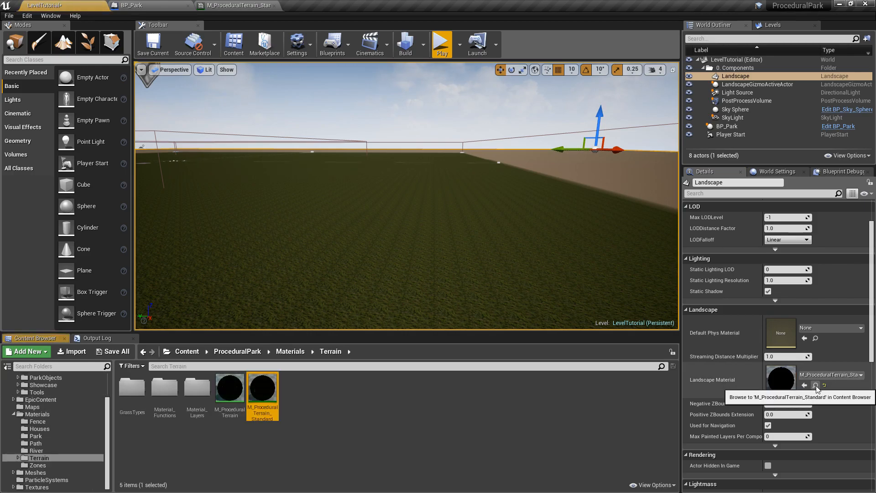
pyautogui.doubleClick(259, 394)
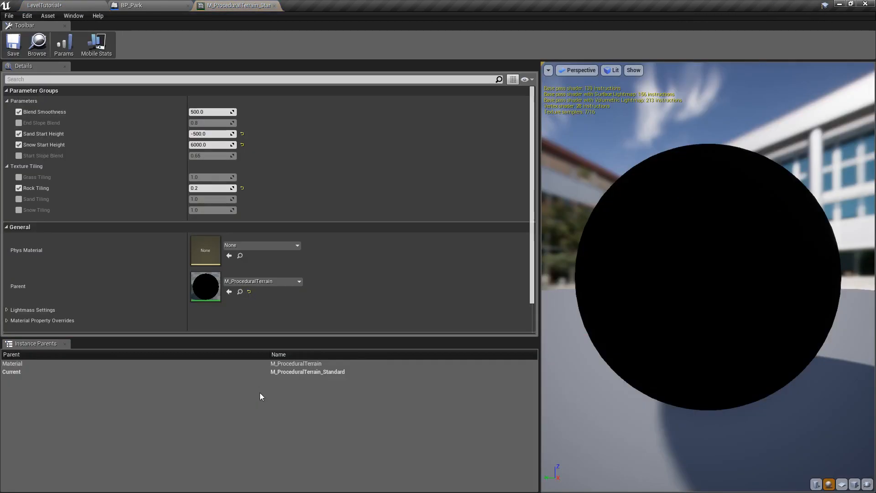
# - Toggle the Blend Smoothness override, save the material instance, and inspect the terrain back in the level
pyautogui.click(20, 112)
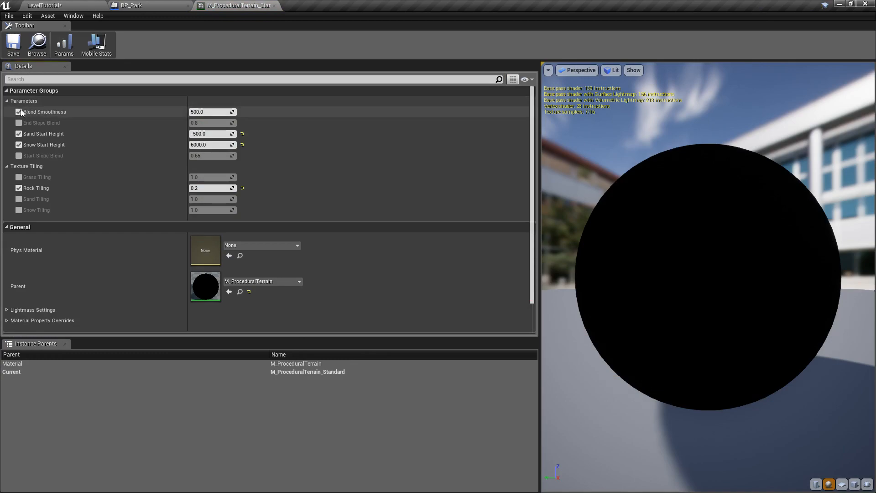
pyautogui.click(14, 44)
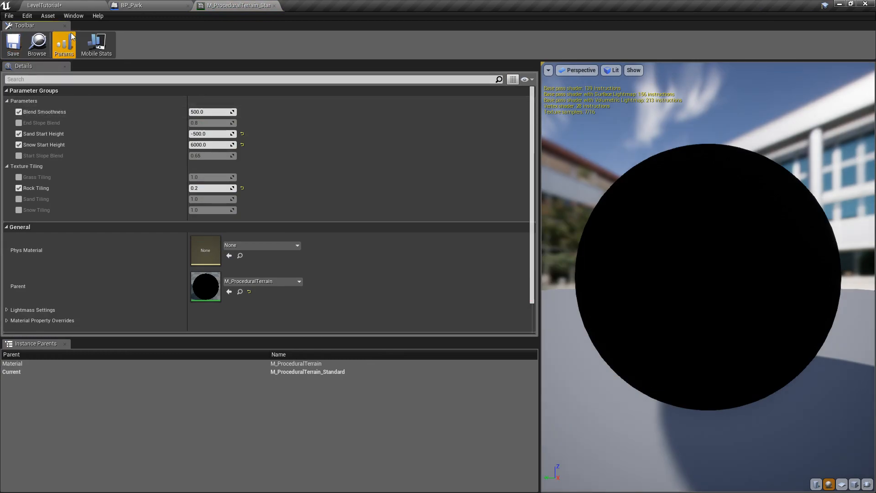
pyautogui.click(61, 5)
pyautogui.moveTo(481, 122); pyautogui.dragTo(255, 88, button='right')
pyautogui.press('s')
pyautogui.press('w')
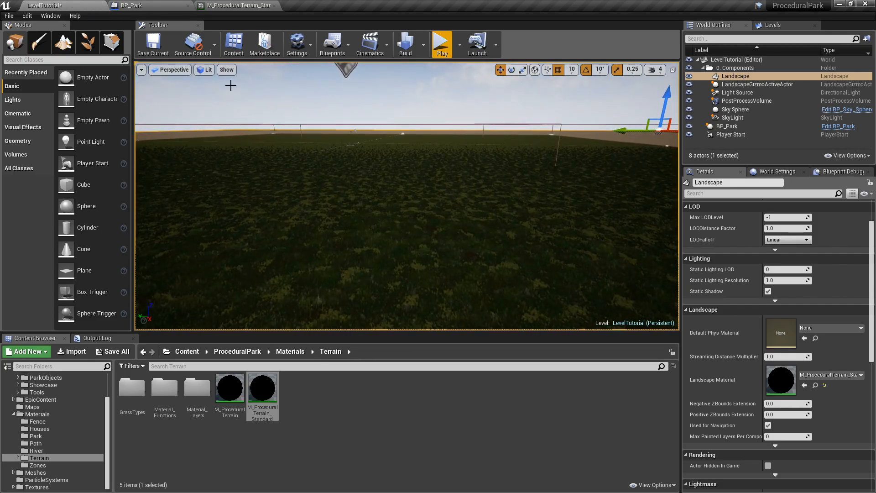
# - Reselect the BP_Park actor in the level and bring up its Default spawn functions
pyautogui.press('f')
pyautogui.moveTo(407, 196); pyautogui.dragTo(379, 201, button='right')
pyautogui.click(444, 162)
pyautogui.moveTo(444, 162); pyautogui.dragTo(488, 187, button='right')
pyautogui.press('s')
pyautogui.scroll(-5, 872, 292)
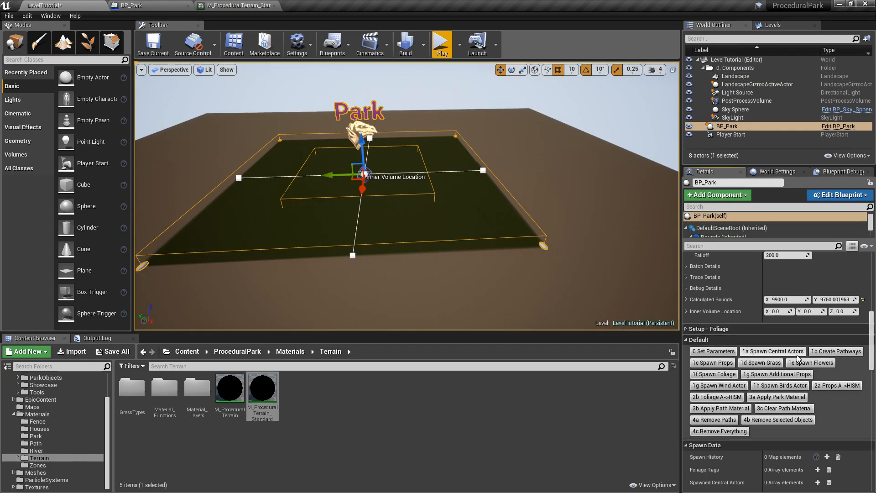
# - Set BP_Park's parameters, spawn its central actors, pathways and foliage for viewing, and remove everything again
pyautogui.click(715, 351)
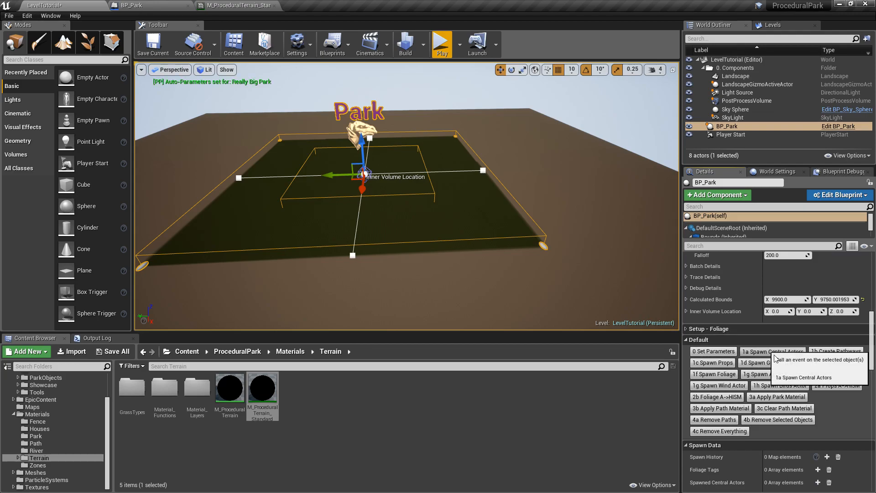
pyautogui.click(774, 355)
pyautogui.click(817, 352)
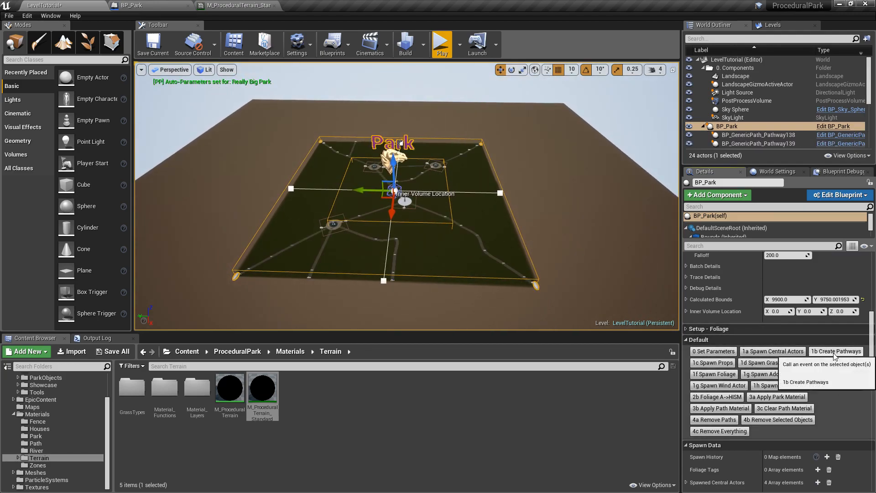
pyautogui.click(731, 374)
pyautogui.moveTo(407, 197); pyautogui.dragTo(477, 205, button='right')
pyautogui.press('w')
pyautogui.press('s')
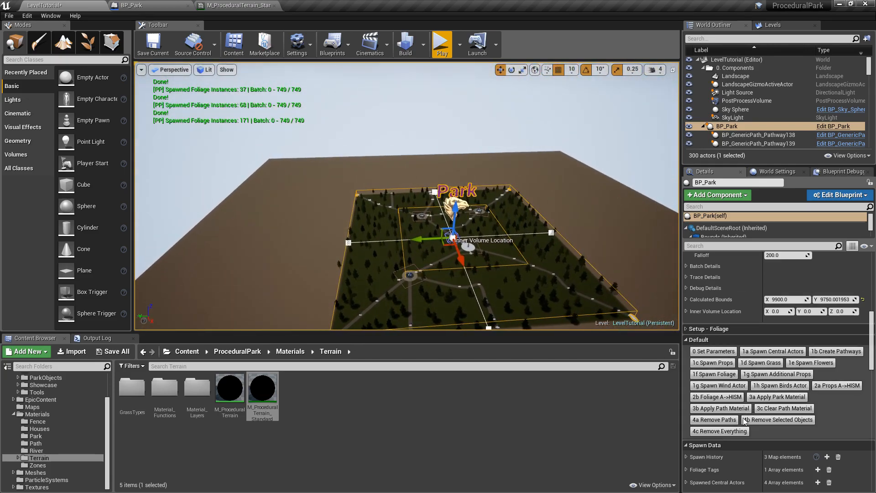
pyautogui.click(726, 432)
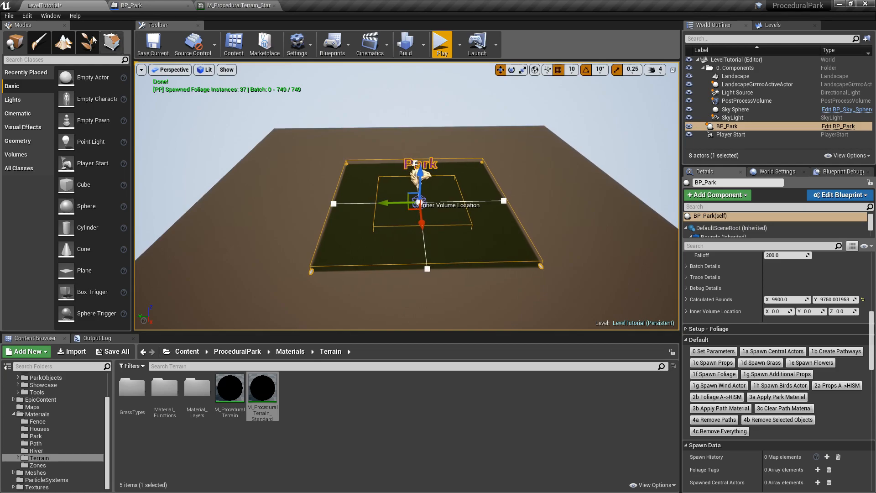
# - Fill the whole landscape with the Procedural paint layer and return to placement mode
pyautogui.click(110, 42)
pyautogui.click(23, 272)
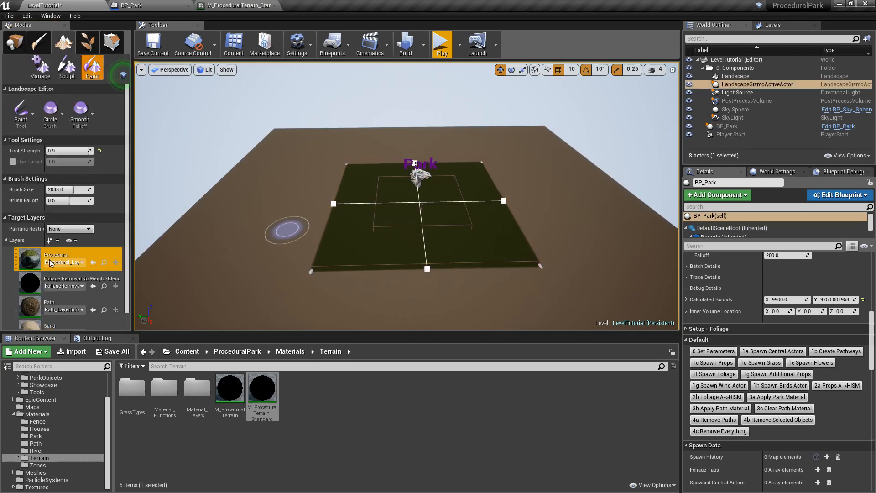
pyautogui.rightClick(86, 258)
pyautogui.click(100, 291)
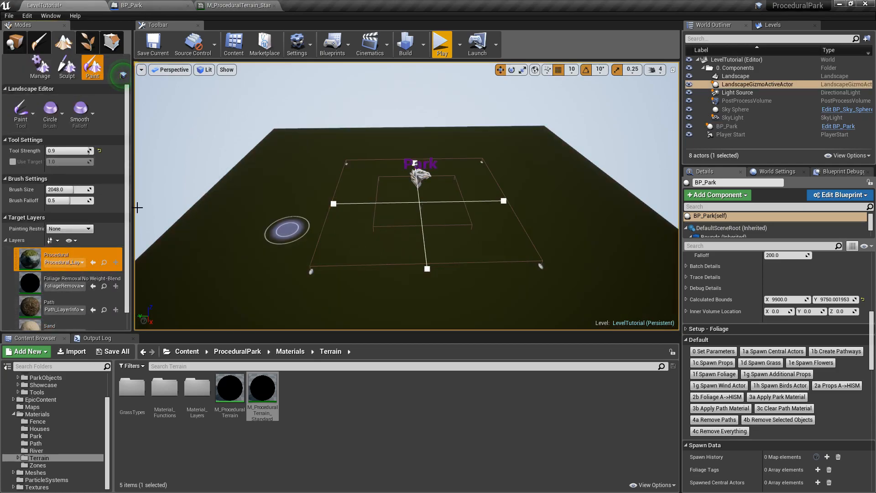
pyautogui.click(15, 42)
# - Save the M_ProceduralTerrain_Standard material instance and return to the LevelTutorial level
pyautogui.click(233, 5)
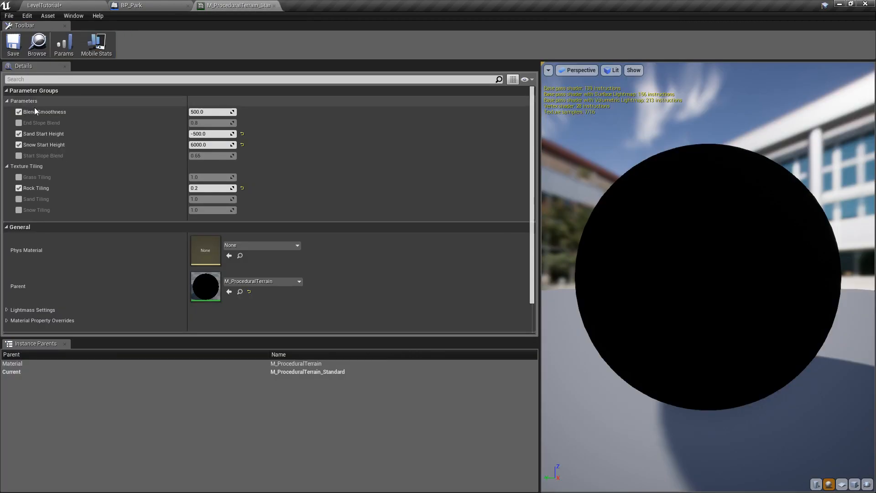
pyautogui.click(13, 44)
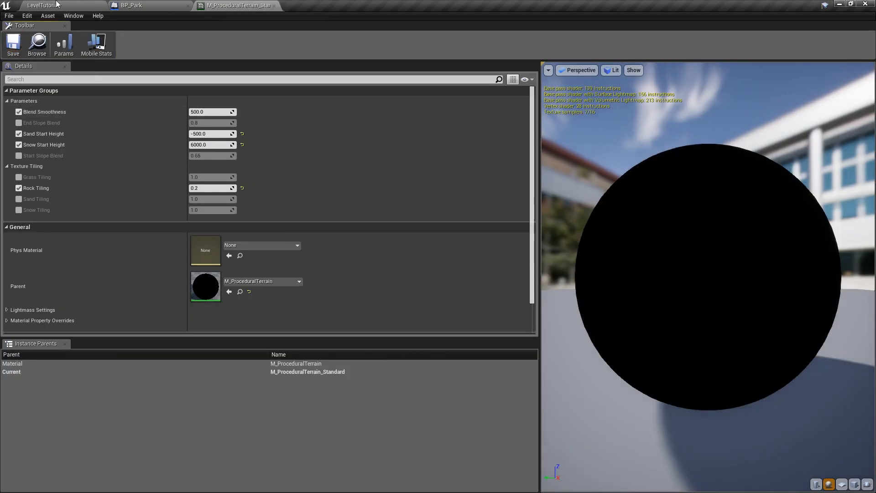
pyautogui.click(57, 5)
# - Collapse BP_Park's Park Material Details and expand its Batch Details to show the actor and HISM batch sizes
pyautogui.scroll(5, 869, 329)
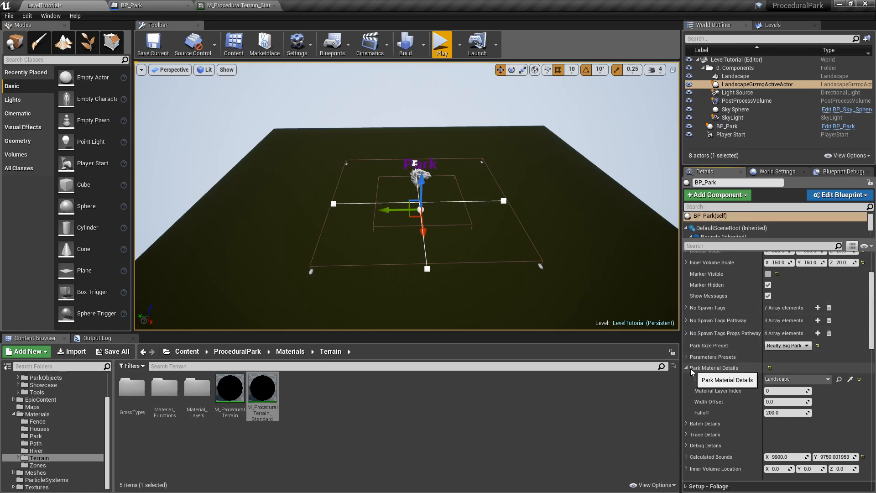
pyautogui.click(688, 368)
pyautogui.scroll(-1, 872, 322)
pyautogui.scroll(-3, 872, 323)
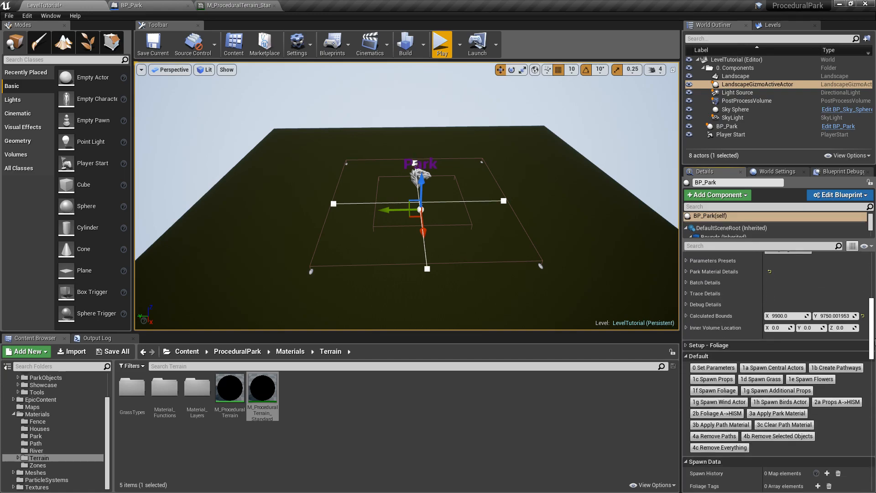
pyautogui.click(687, 283)
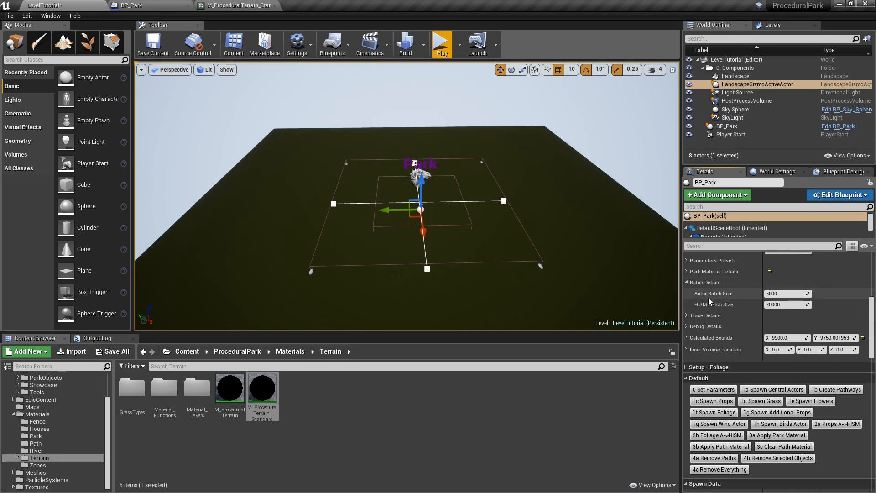
# - Change BP_Park's Park Size Preset to Massive Park and set Foliage Density to High in the Parameters Presets
pyautogui.scroll(2, 812, 293)
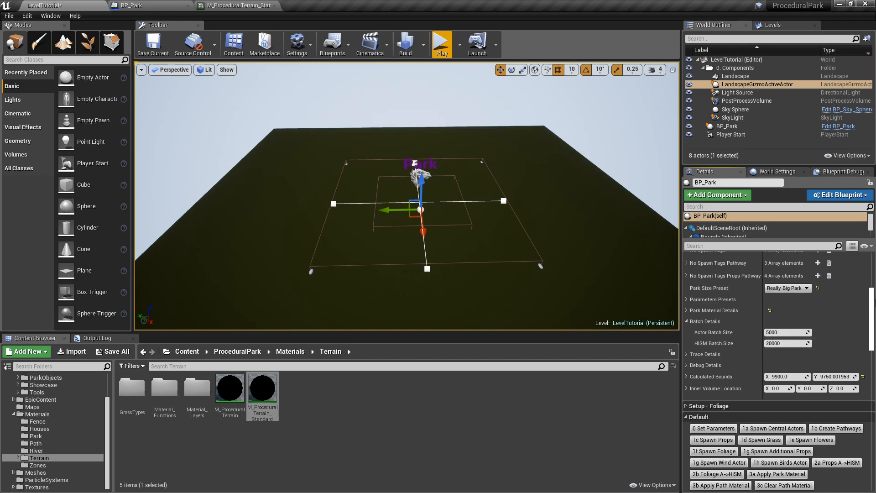
pyautogui.click(806, 290)
pyautogui.click(786, 330)
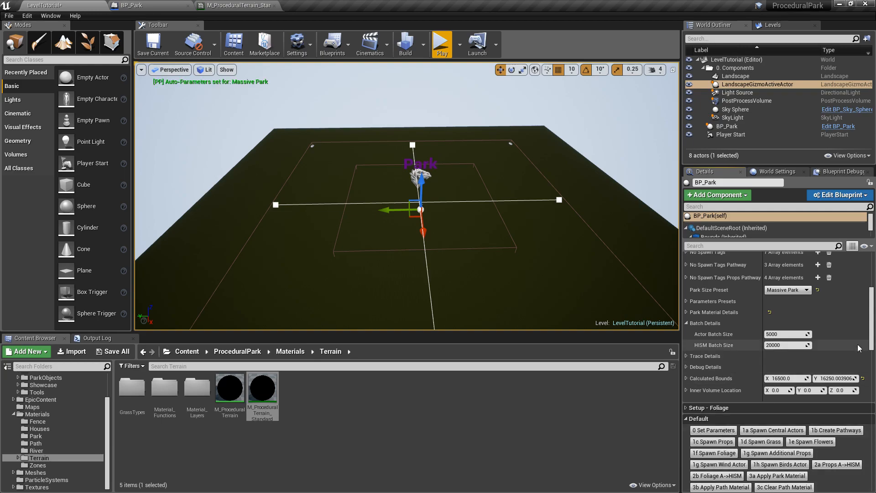
pyautogui.moveTo(873, 338); pyautogui.dragTo(873, 323)
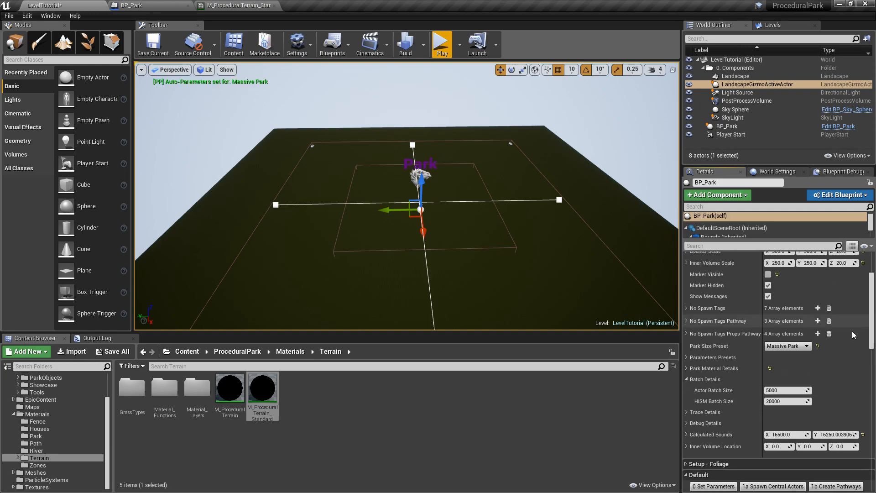
pyautogui.click(690, 358)
pyautogui.click(778, 416)
pyautogui.click(771, 423)
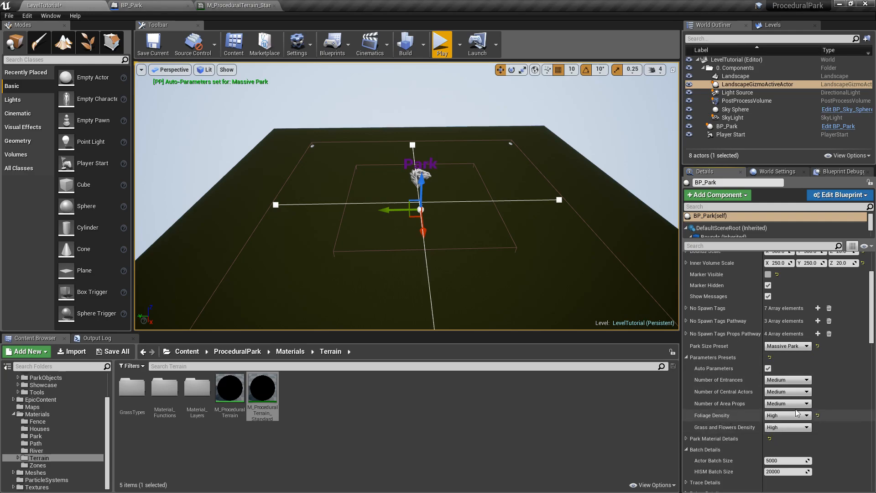
# - Run 0 Set Parameters on BP_Park and check the spawn amounts in the foliage setup
pyautogui.moveTo(871, 342); pyautogui.dragTo(871, 387)
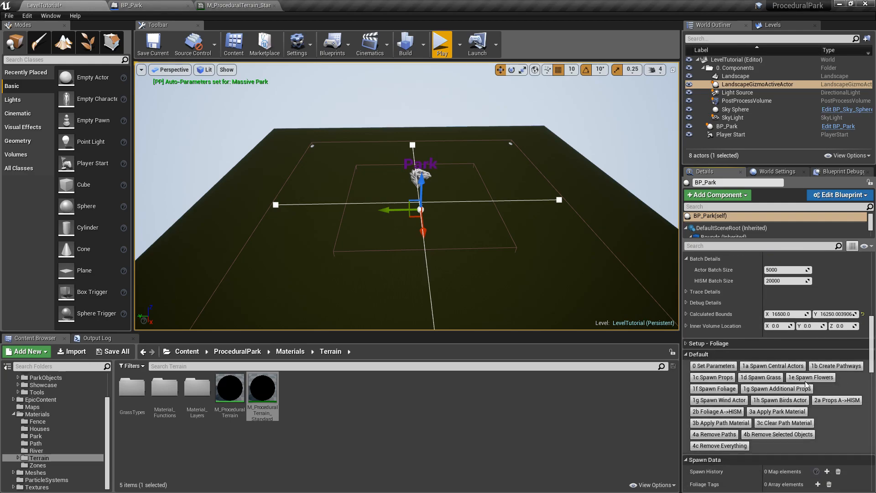
pyautogui.click(710, 365)
pyautogui.click(693, 347)
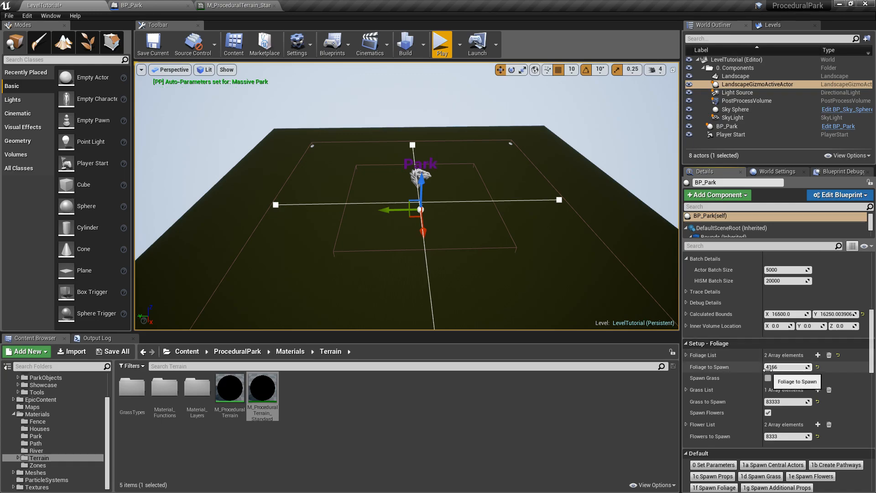
pyautogui.click(712, 344)
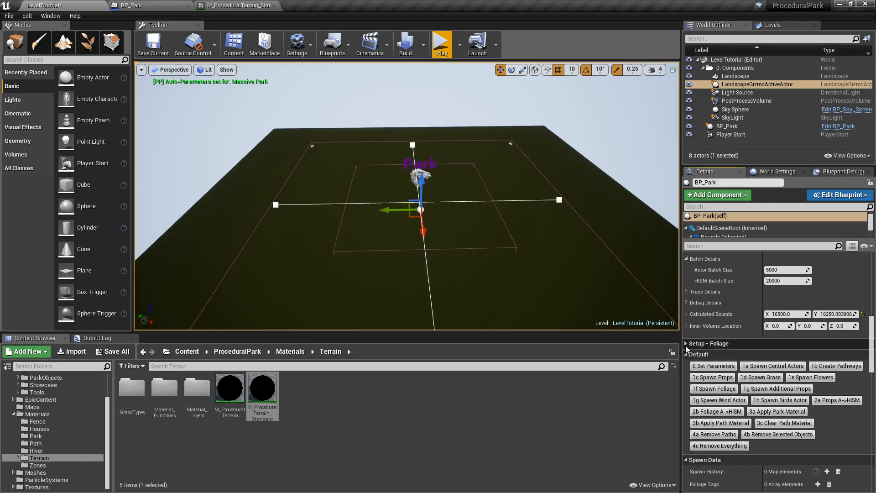
pyautogui.scroll(3, 805, 303)
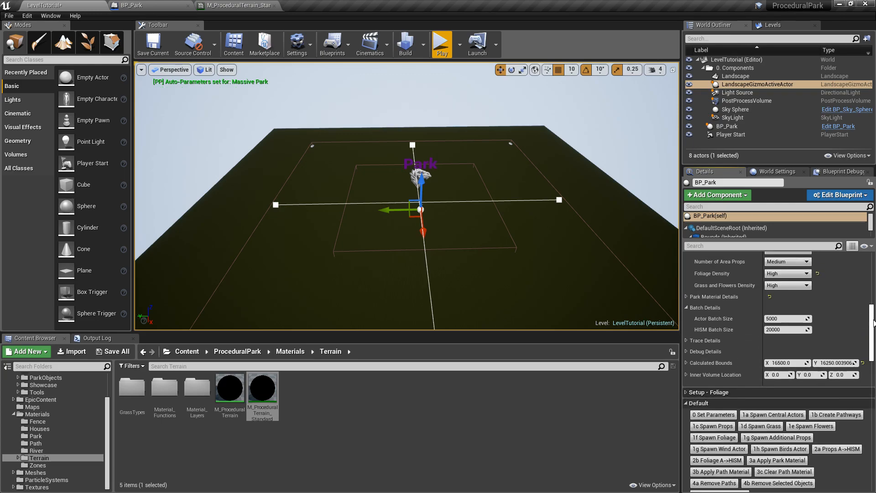
pyautogui.moveTo(400, 161); pyautogui.dragTo(388, 168, button='right')
pyautogui.moveTo(271, 165)
pyautogui.mouseDown(button='right')
pyautogui.moveTo(279, 165)
pyautogui.moveTo(271, 165)
pyautogui.mouseUp(button='right')
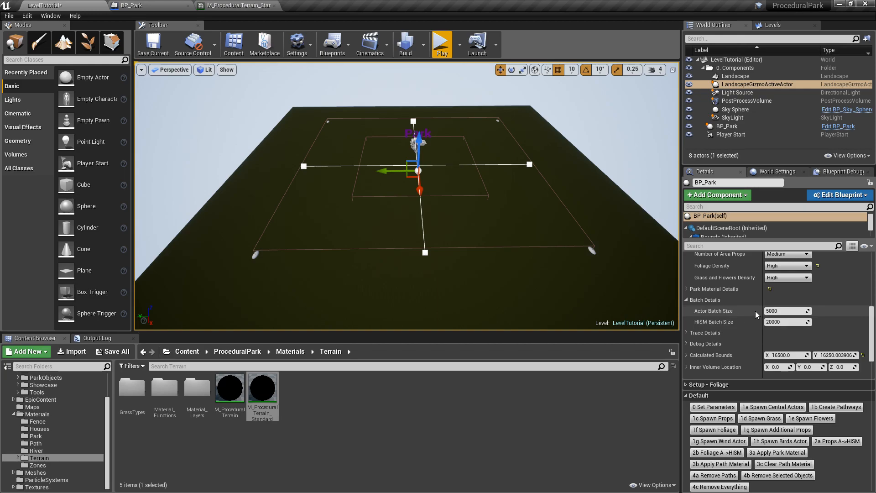
# - Set BP_Park's Actor Batch Size to 1000
pyautogui.click(807, 311)
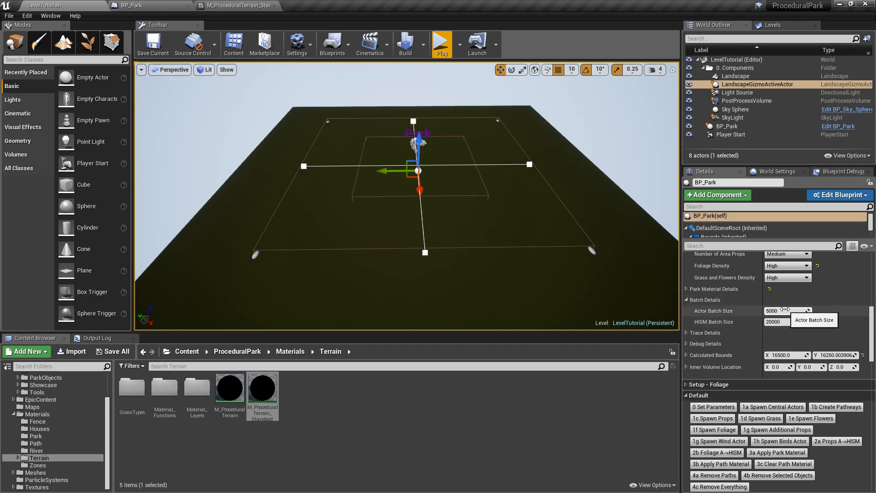
pyautogui.click(772, 312)
pyautogui.write('1')
pyautogui.press('Return')
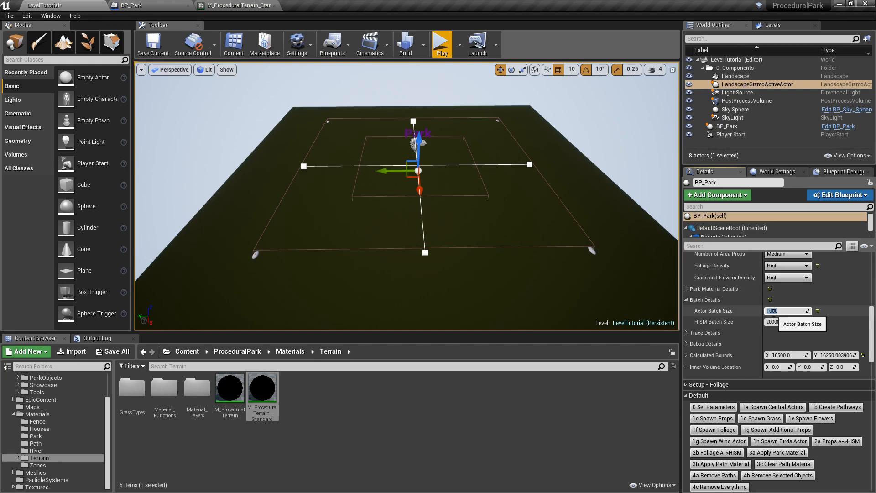
# - Check the foliage setup, and run 1f Spawn Foliage five times to spawn all foliage batches across the park
pyautogui.click(688, 385)
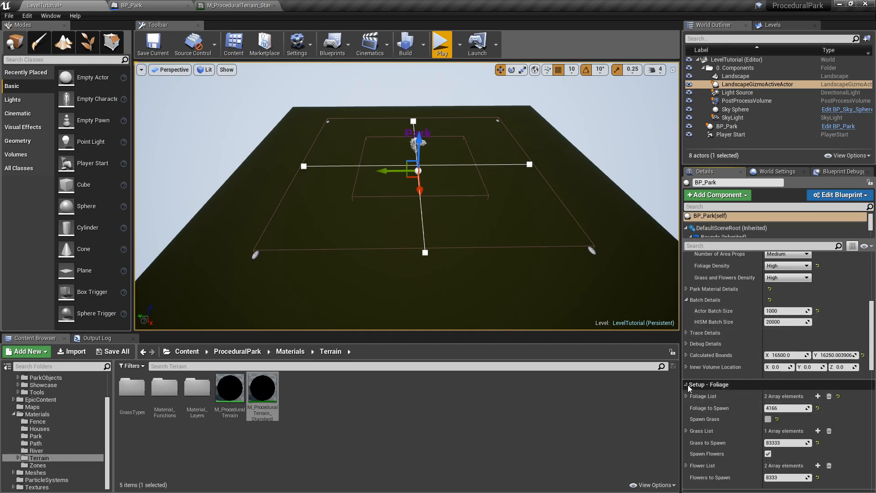
pyautogui.click(688, 385)
pyautogui.scroll(-3, 737, 326)
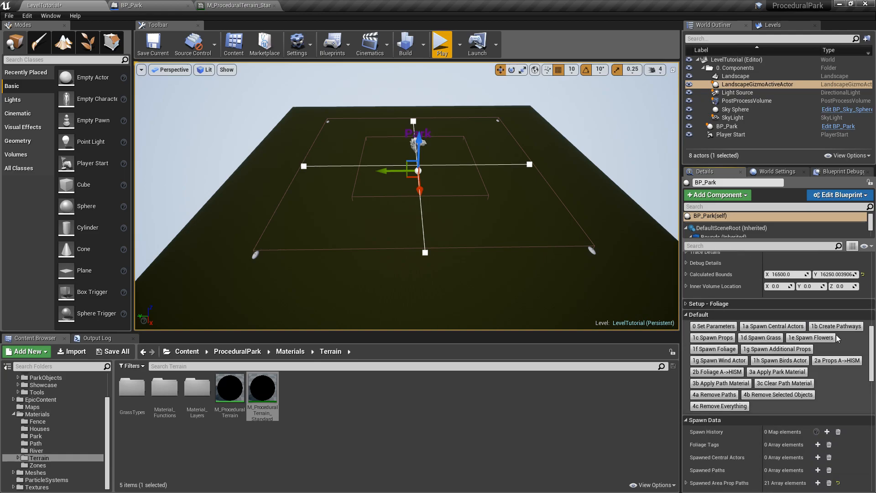
pyautogui.click(721, 349)
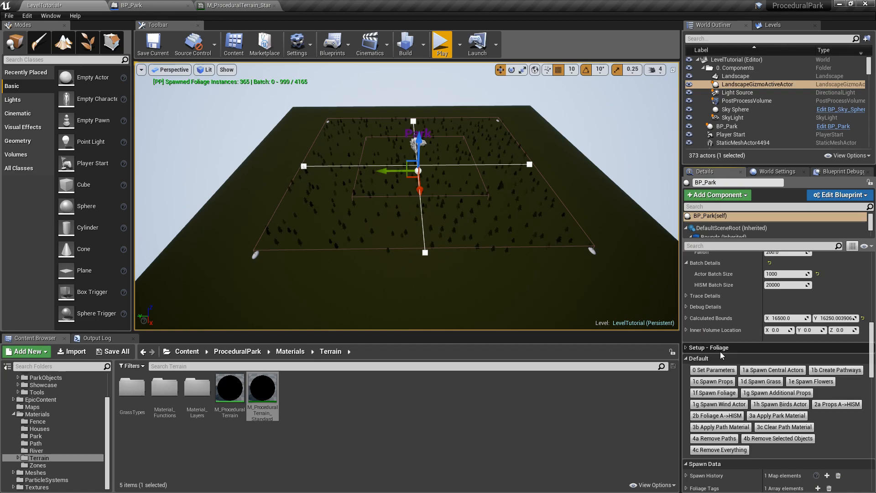
pyautogui.click(717, 391)
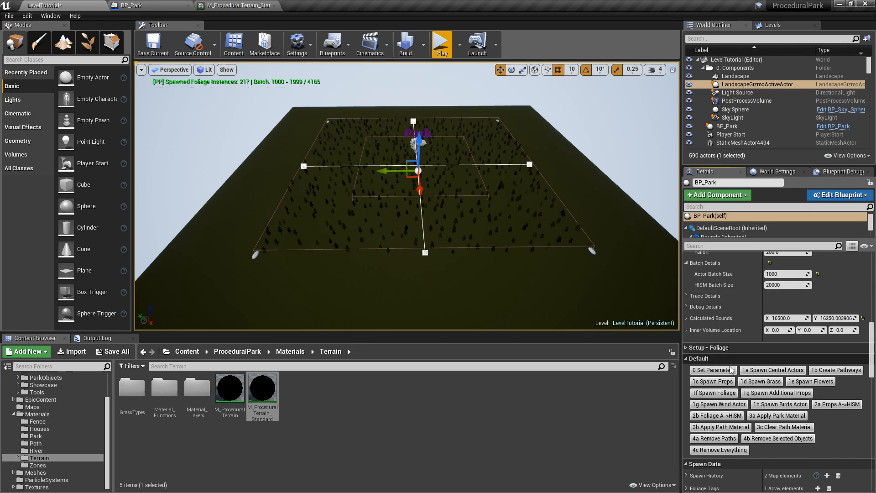
pyautogui.click(727, 393)
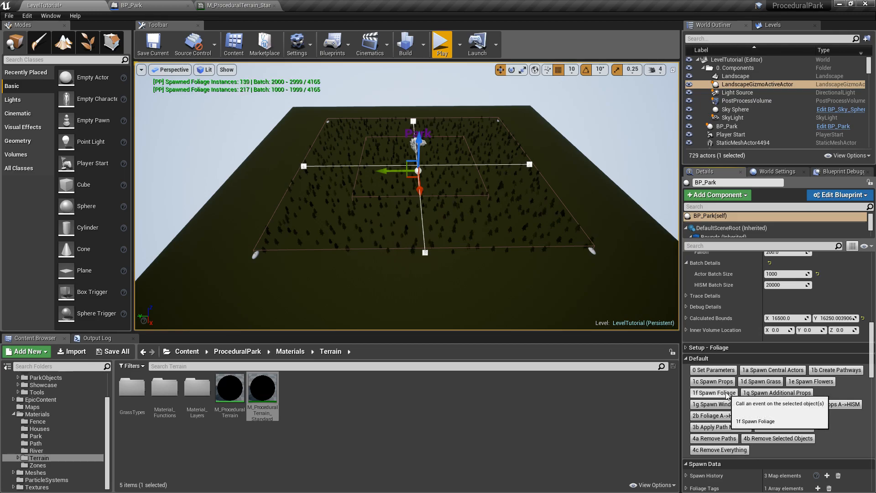
pyautogui.click(727, 395)
pyautogui.click(727, 394)
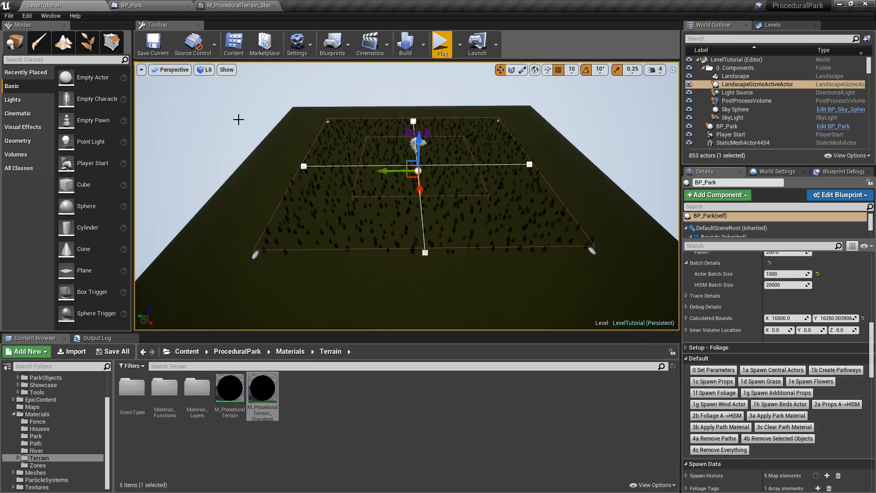
# - Examine the spawned foliage across the Massive Park area and review BP_Park's batch settings
pyautogui.moveTo(501, 119); pyautogui.dragTo(610, 152, button='right')
pyautogui.press('w')
pyautogui.press('d')
pyautogui.press('e')
pyautogui.press('a')
pyautogui.press('s')
pyautogui.scroll(3, 725, 299)
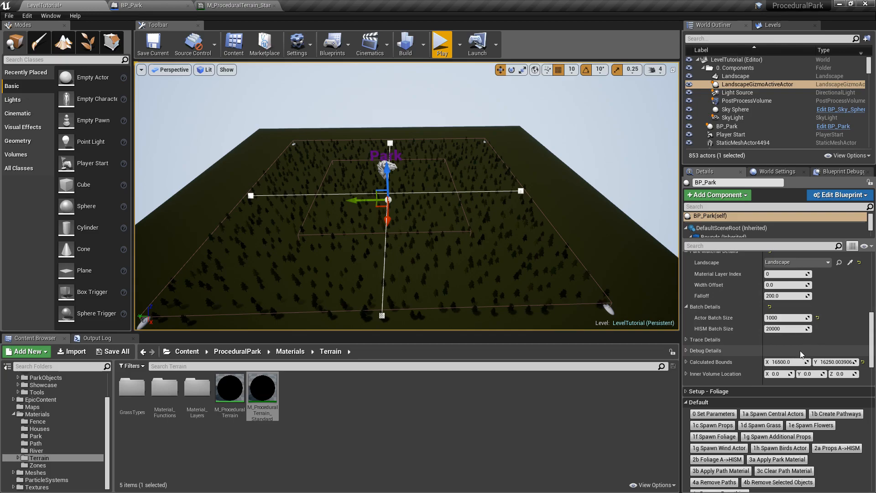
pyautogui.scroll(-3, 736, 366)
# - Remove everything spawned by BP_Park and reset its Actor Batch Size to the default of 5000
pyautogui.click(720, 450)
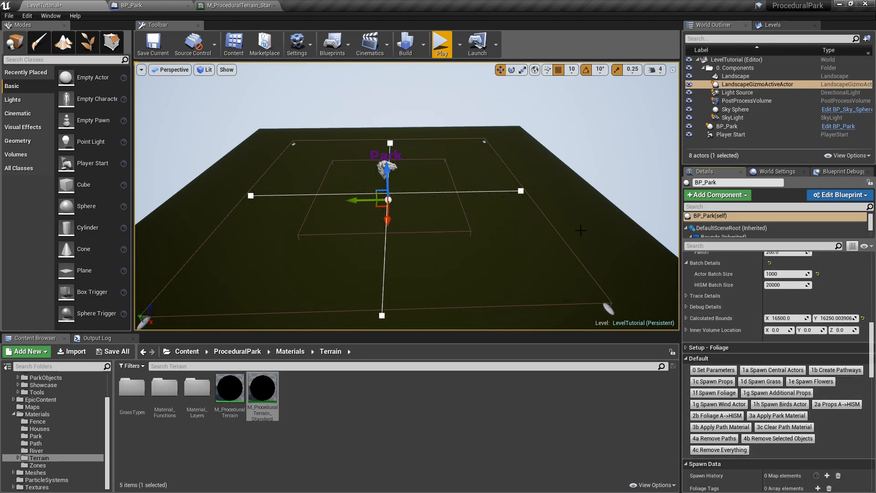
pyautogui.click(818, 274)
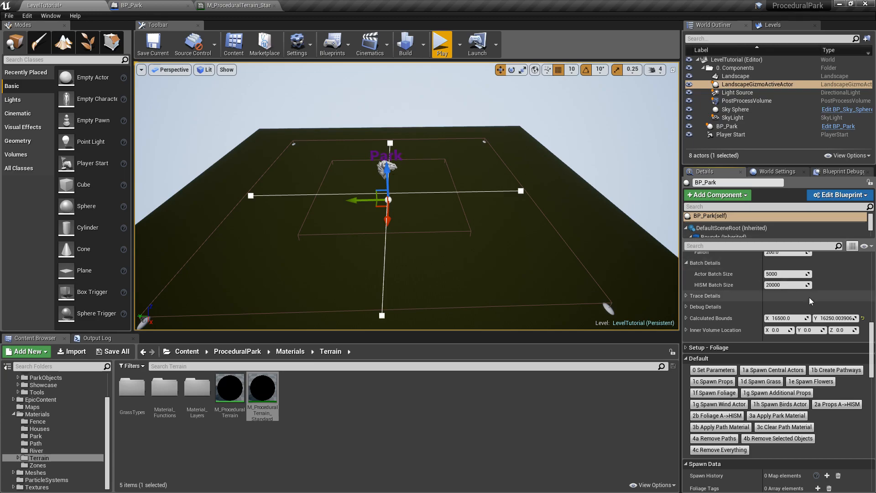
pyautogui.click(686, 263)
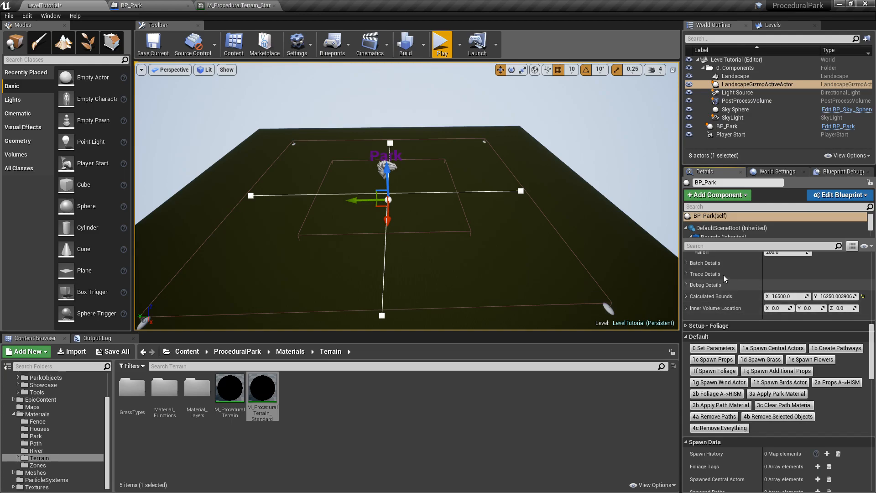
# - Set the Foliage Trace Padding to 0 in BP_Park's Trace Details and run 0 Set Parameters
pyautogui.click(687, 274)
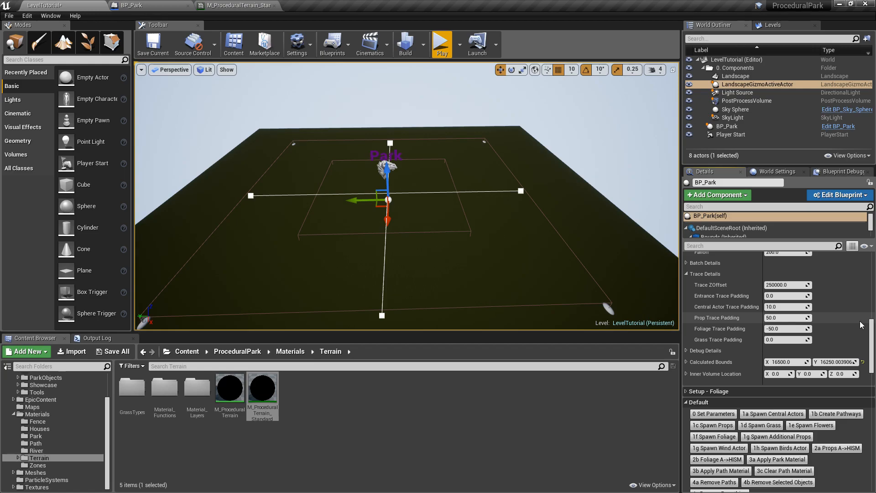
pyautogui.press('w')
pyautogui.moveTo(507, 163)
pyautogui.mouseDown(button='right')
pyautogui.moveTo(488, 171)
pyautogui.moveTo(504, 173)
pyautogui.moveTo(502, 200)
pyautogui.mouseUp(button='right')
pyautogui.press('q')
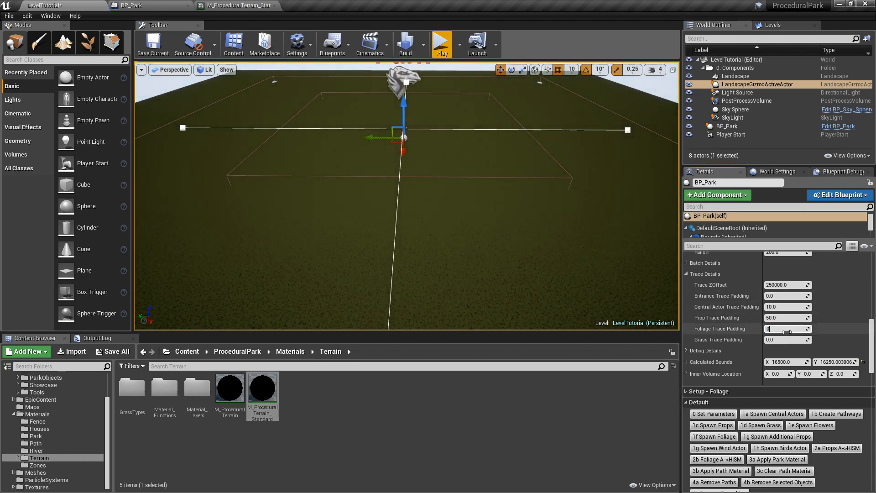
pyautogui.click(713, 414)
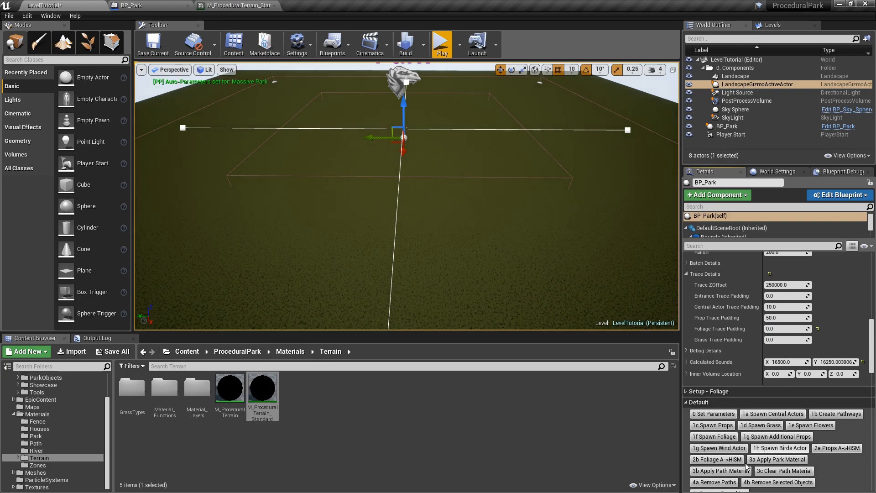
# - Run 1f Spawn Foliage with the Foliage Trace Padding at 0 and inspect the tree spacing across the park
pyautogui.click(713, 438)
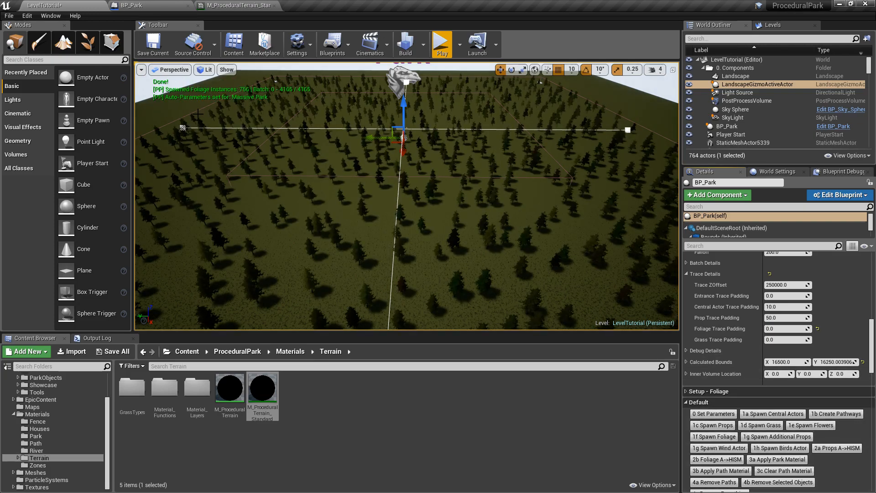
pyautogui.moveTo(516, 163); pyautogui.dragTo(476, 157, button='right')
pyautogui.press('w')
pyautogui.press('e')
pyautogui.press('d')
pyautogui.press('s')
pyautogui.press('w')
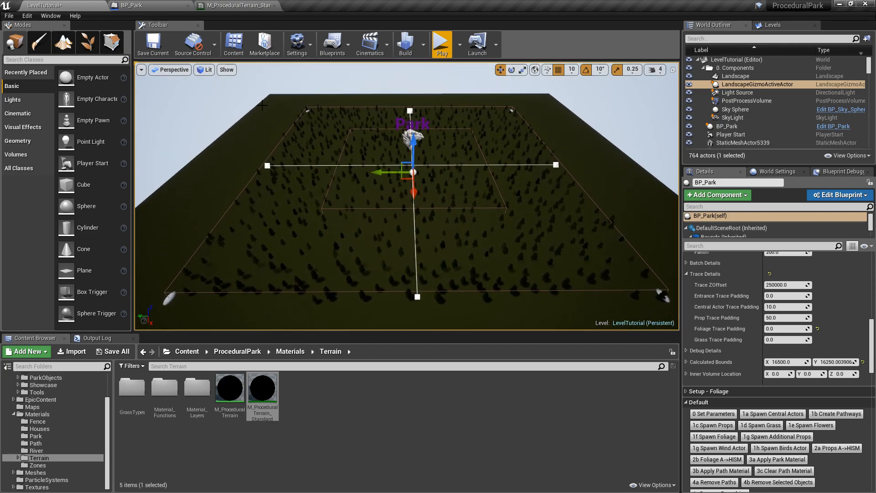
# - Remove everything spawned, set Foliage Trace Padding to -250, and run 1f Spawn Foliage to inspect the denser foliage
pyautogui.scroll(-1, 769, 430)
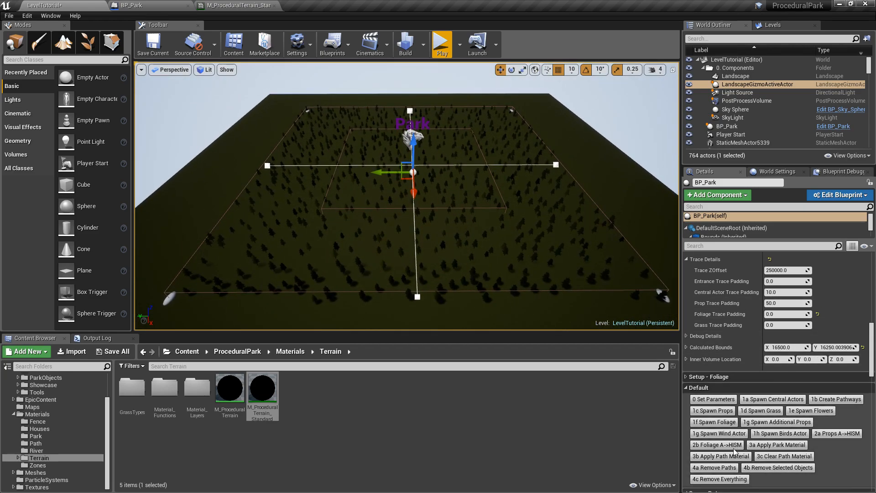
pyautogui.click(720, 479)
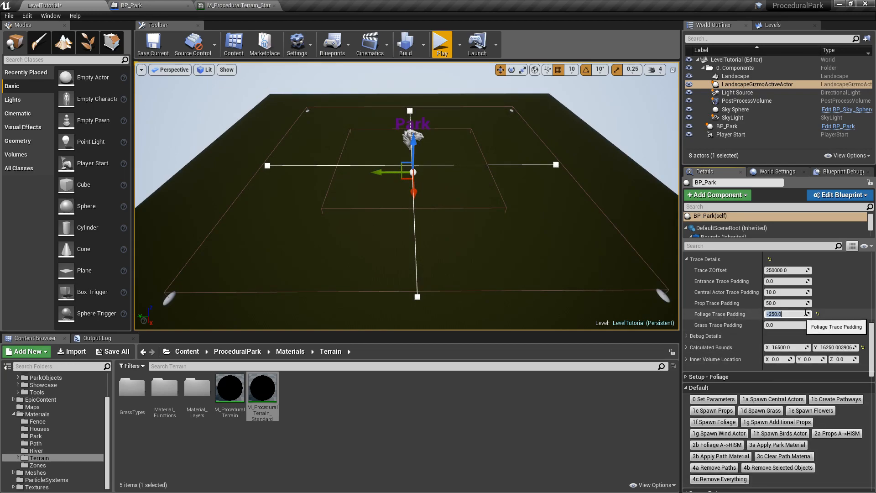
pyautogui.moveTo(873, 334); pyautogui.dragTo(875, 341)
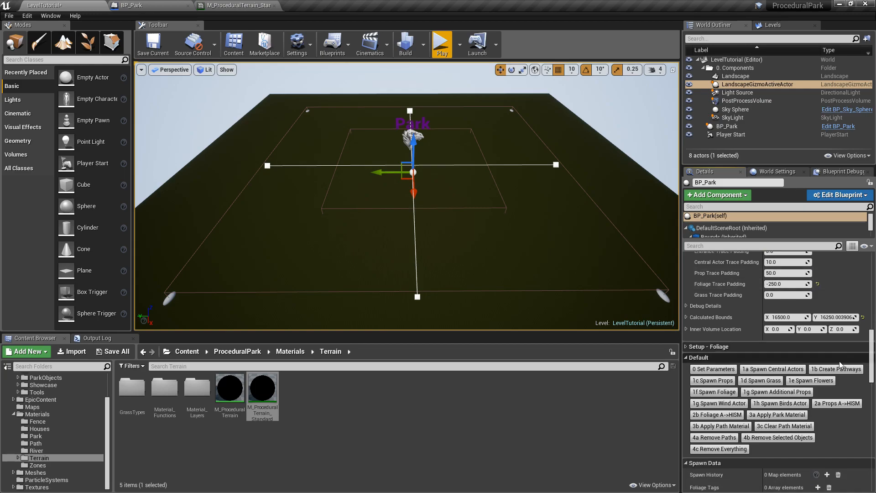
pyautogui.click(714, 392)
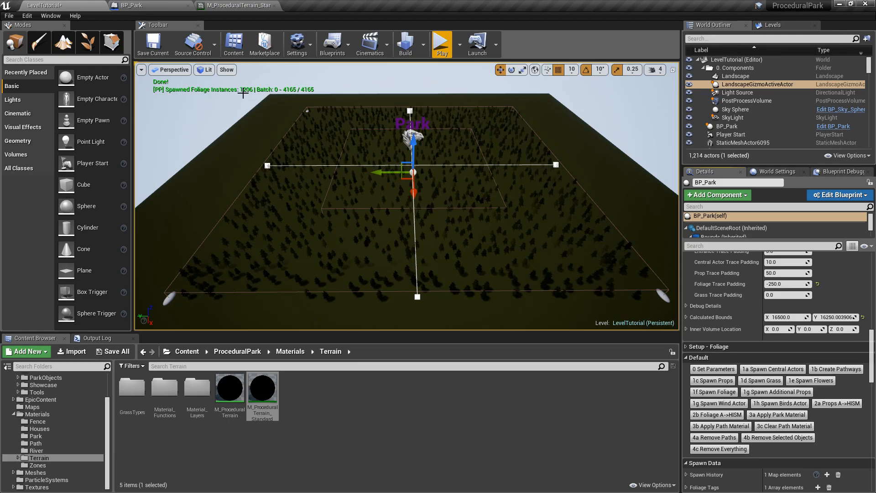
pyautogui.press('w')
pyautogui.moveTo(428, 182); pyautogui.dragTo(429, 160, button='right')
pyautogui.press('f')
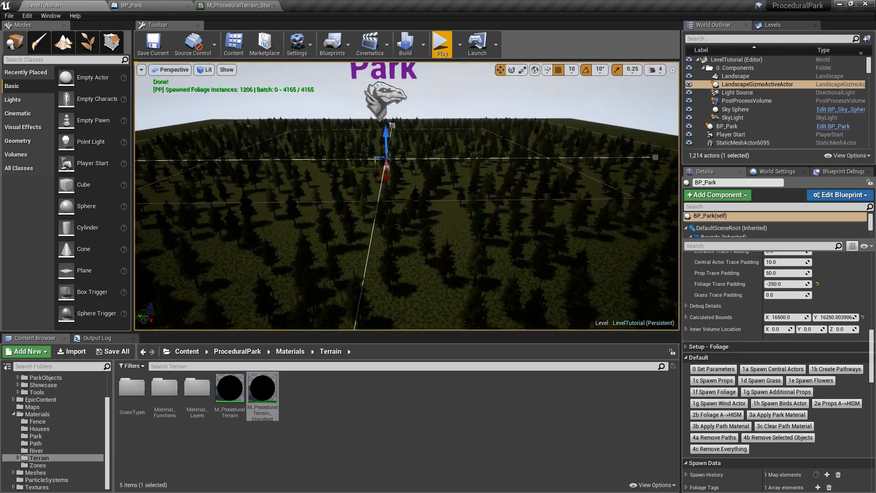
pyautogui.press('s')
pyautogui.moveTo(250, 94)
pyautogui.mouseDown(button='right')
pyautogui.moveTo(250, 103)
pyautogui.moveTo(250, 93)
pyautogui.mouseUp(button='right')
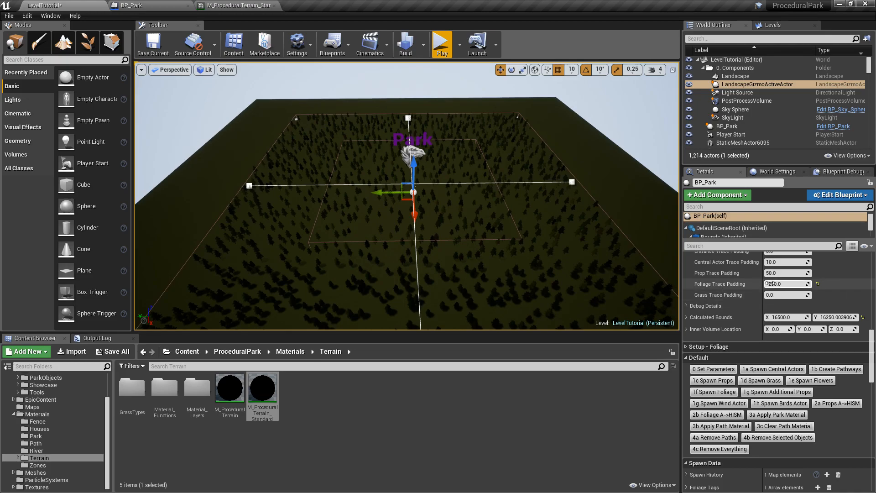
# - Clear the park, set Foliage Trace Padding to -400, and respawn the foliage to compare its density
pyautogui.click(727, 450)
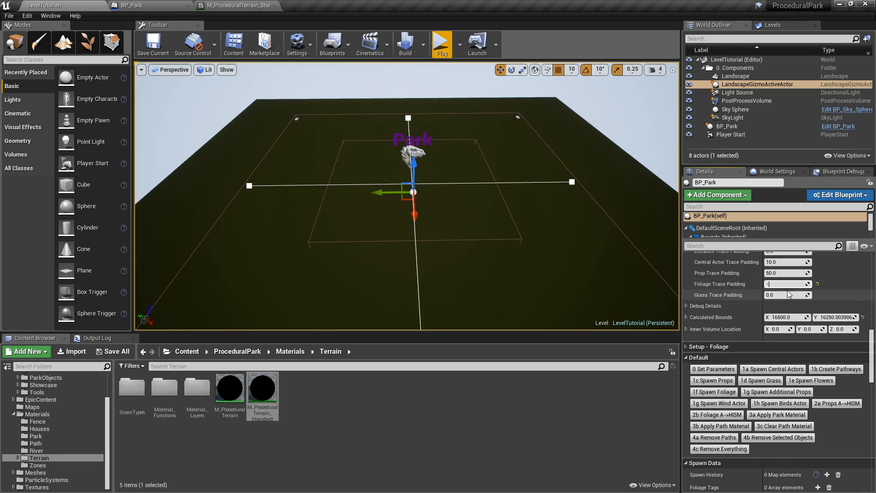
pyautogui.click(730, 394)
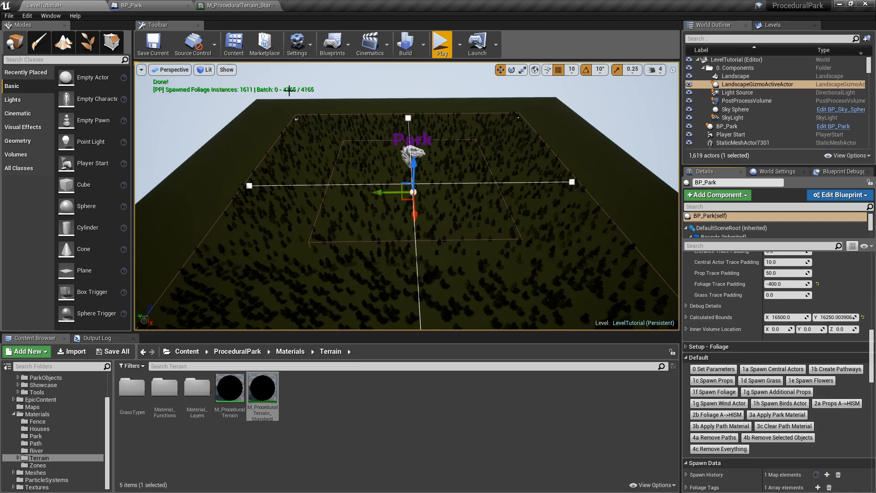
pyautogui.press('w')
pyautogui.moveTo(472, 182)
pyautogui.mouseDown(button='right')
pyautogui.moveTo(483, 193)
pyautogui.moveTo(473, 205)
pyautogui.moveTo(418, 187)
pyautogui.moveTo(452, 160)
pyautogui.moveTo(434, 161)
pyautogui.moveTo(470, 196)
pyautogui.moveTo(473, 181)
pyautogui.mouseUp(button='right')
pyautogui.press('s')
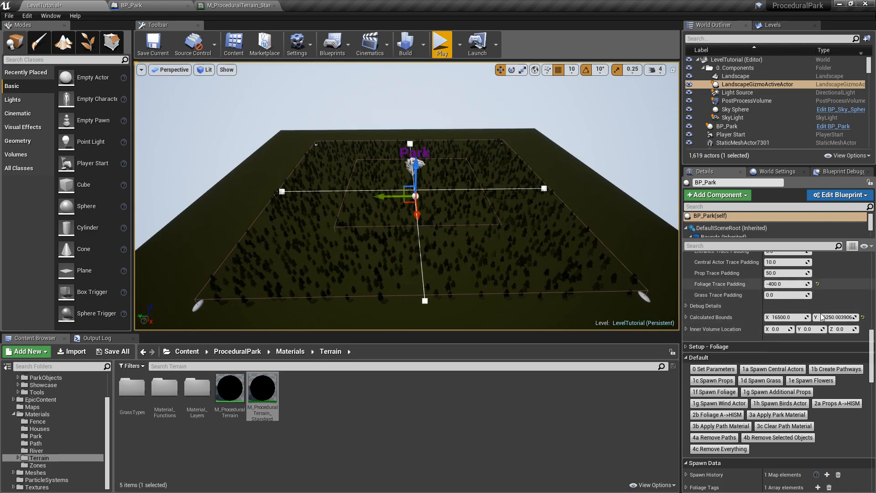
# - Remove all spawned foliage, reset Foliage Trace Padding to its default of -50, and collapse Trace Details
pyautogui.click(720, 448)
pyautogui.moveTo(870, 374); pyautogui.dragTo(870, 360)
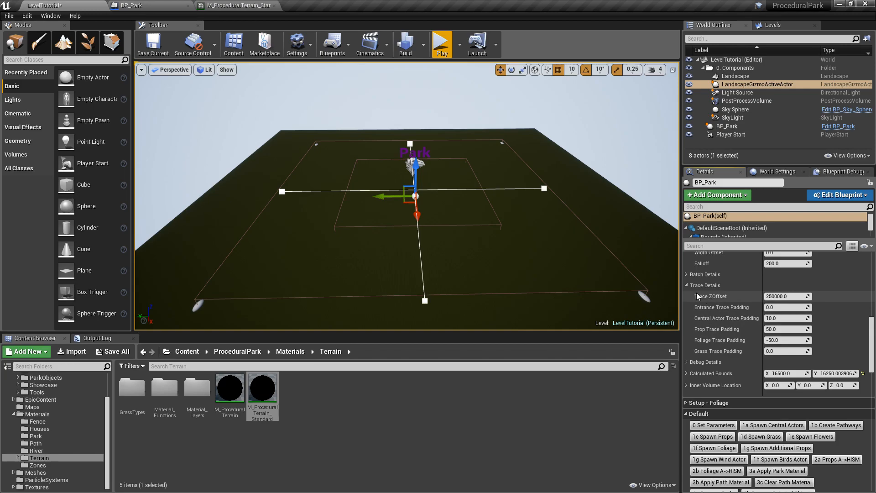
pyautogui.click(687, 286)
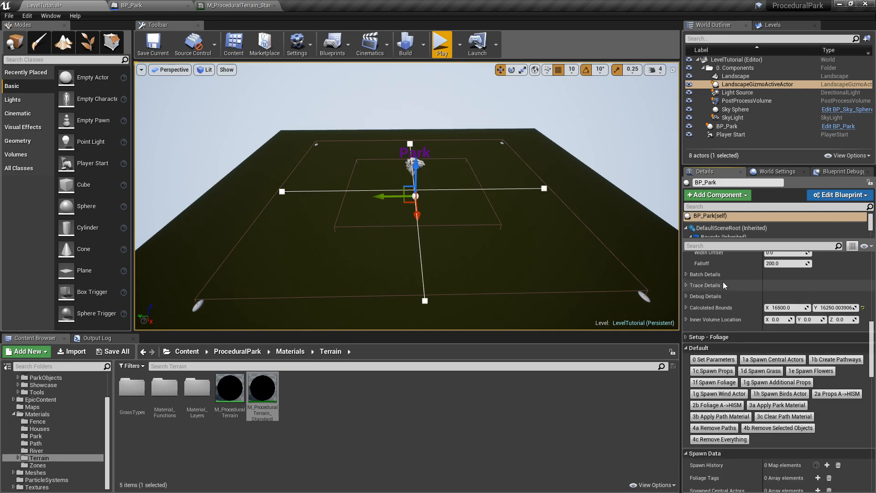
# - Expand BP_Park's Debug Details and set Foliage to Spawn to 100 in the foliage setup
pyautogui.click(686, 296)
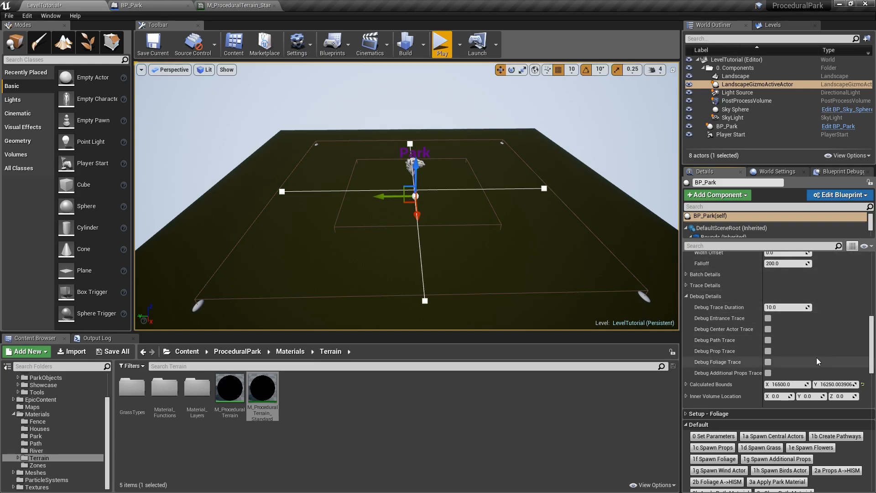
pyautogui.scroll(-2, 873, 371)
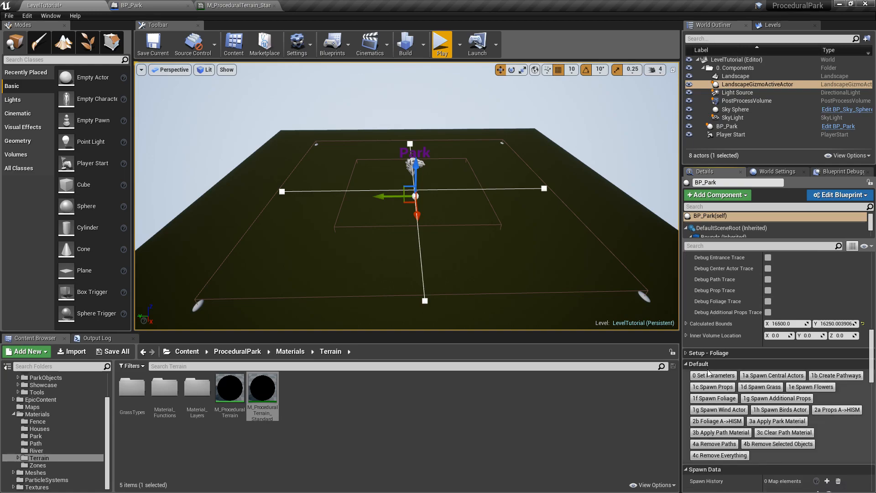
pyautogui.click(687, 353)
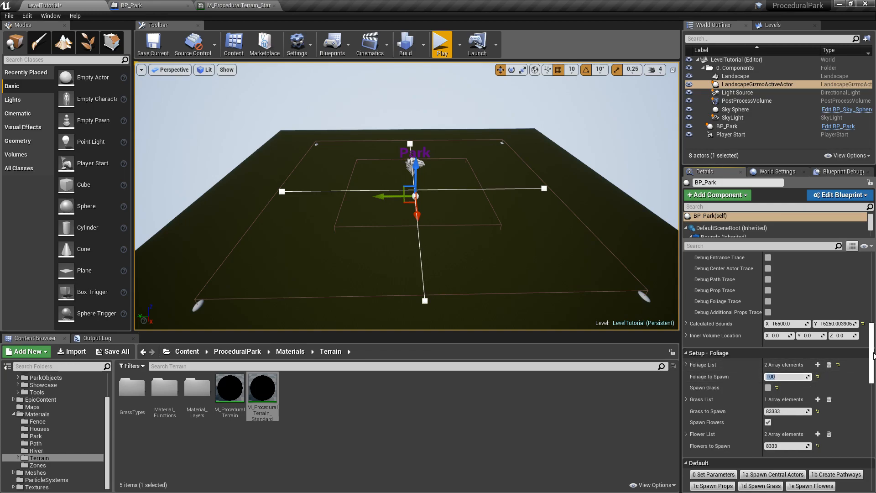
pyautogui.scroll(3, 874, 345)
pyautogui.moveTo(436, 241); pyautogui.dragTo(489, 239, button='right')
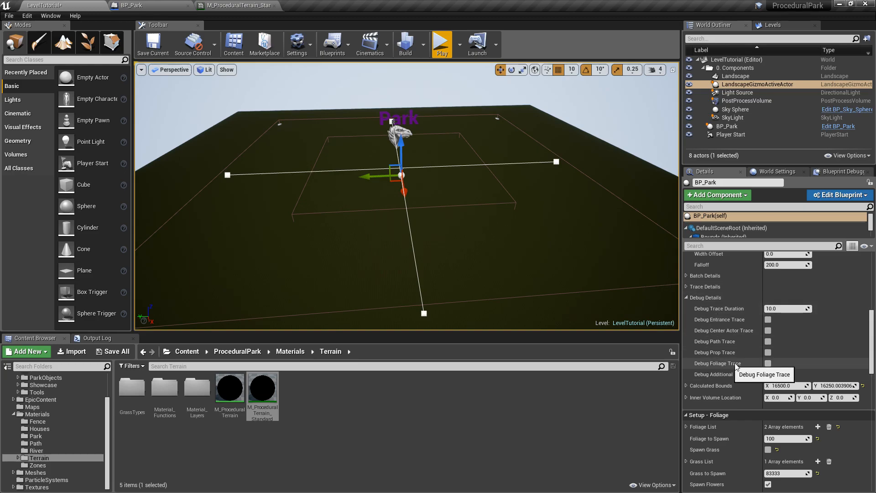
# - Enable Debug Foliage Trace and run 1f Spawn Foliage to view the trace lines over the park
pyautogui.click(767, 363)
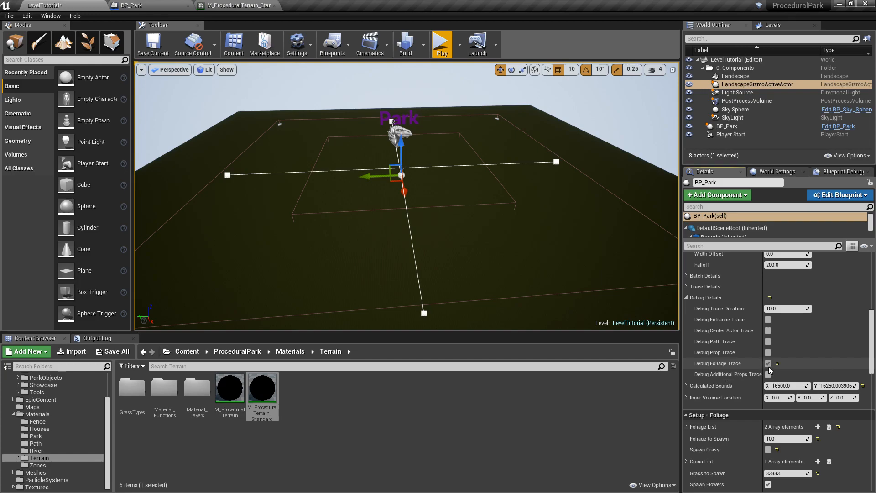
pyautogui.scroll(-6, 830, 347)
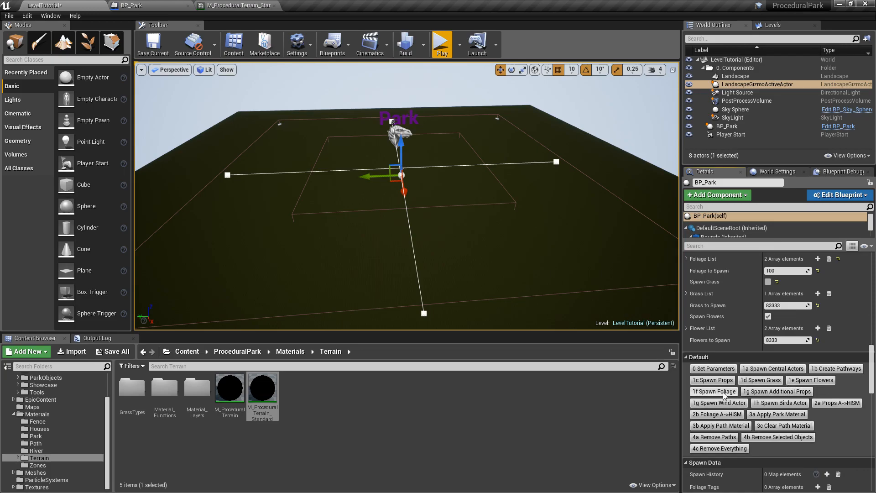
pyautogui.click(714, 391)
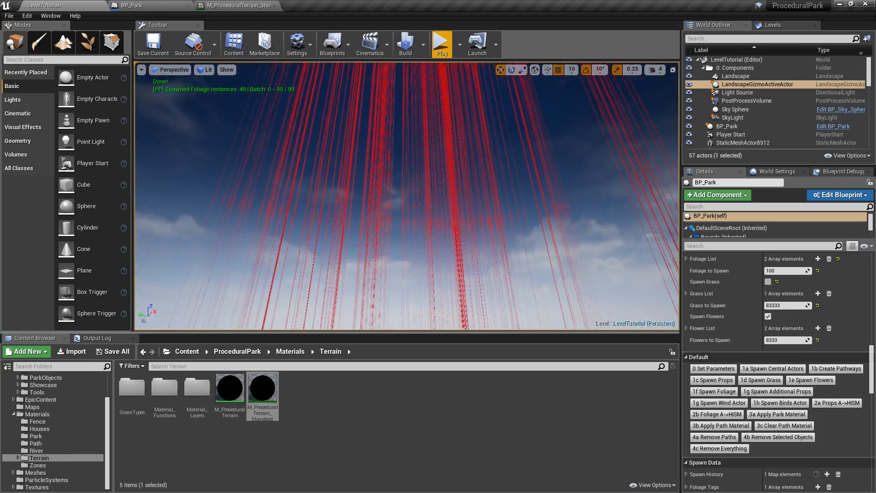
pyautogui.moveTo(407, 197); pyautogui.dragTo(643, 270, button='right')
pyautogui.press('w')
pyautogui.press('s')
pyautogui.press('a')
pyautogui.press('s')
pyautogui.moveTo(474, 275); pyautogui.dragTo(487, 259, button='right')
# - Remove everything spawned by BP_Park and disable Debug Foliage Trace
pyautogui.click(735, 449)
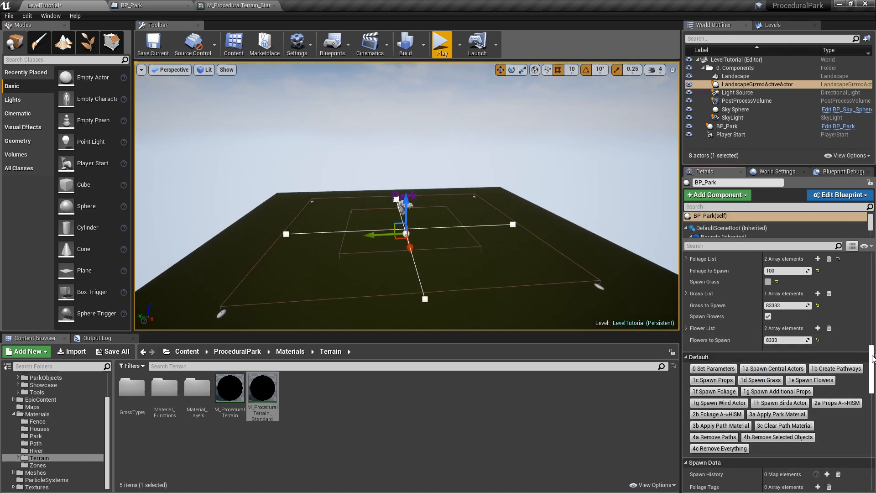
pyautogui.scroll(8, 778, 363)
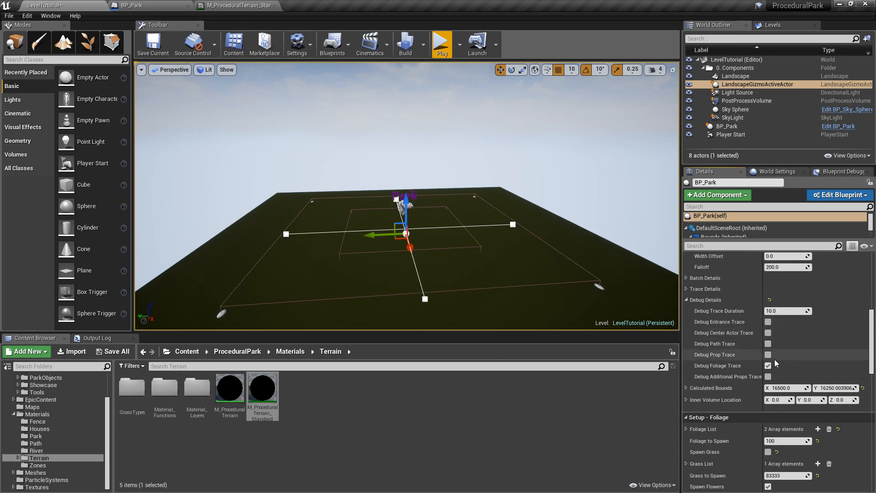
pyautogui.click(769, 366)
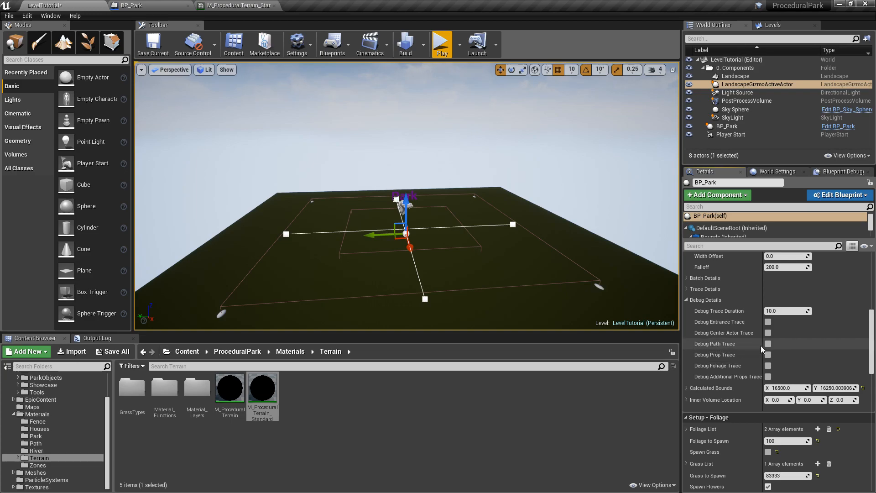
# - With Debug Path Trace enabled, run 0 Set Parameters, 1a Spawn Central Actors and 1b Create Pathways
pyautogui.moveTo(872, 346); pyautogui.dragTo(875, 380)
pyautogui.moveTo(481, 242); pyautogui.dragTo(479, 273, button='right')
pyautogui.press('w')
pyautogui.moveTo(371, 198); pyautogui.dragTo(371, 221, button='right')
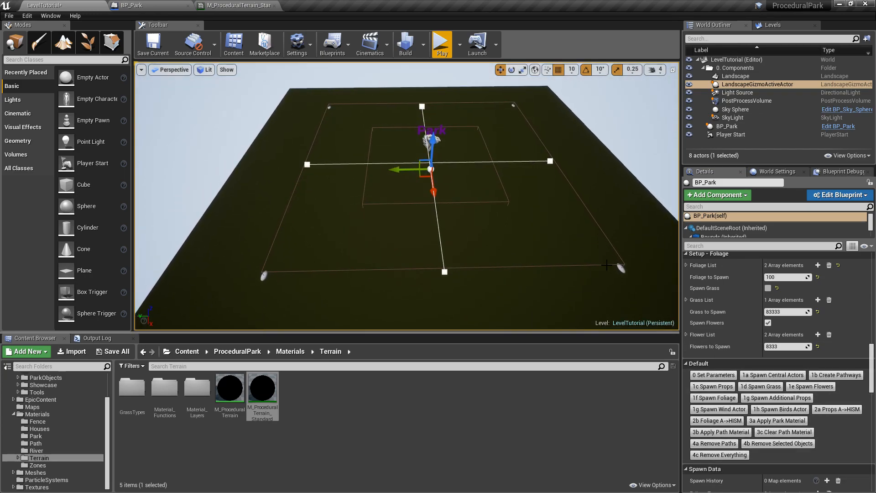
pyautogui.click(713, 375)
pyautogui.click(778, 376)
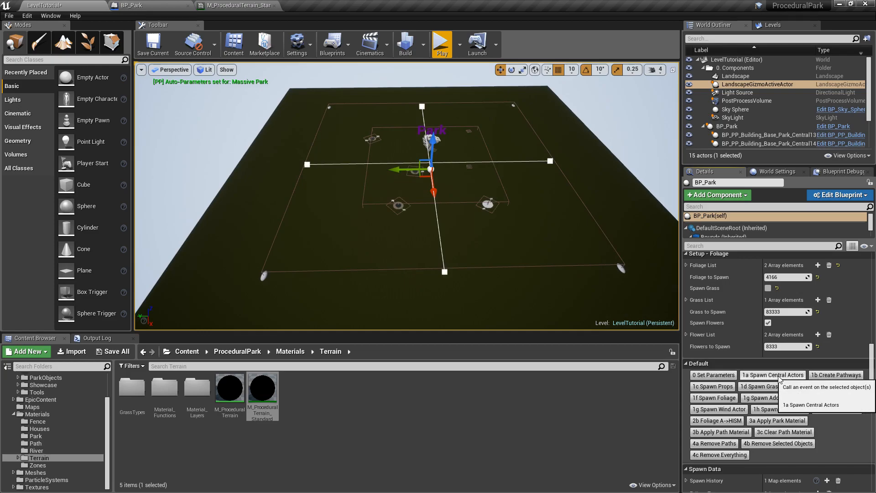
pyautogui.click(841, 380)
# - Examine the debug trace lines and boxes along the generated pathways from several sides of the park
pyautogui.press('w')
pyautogui.press('a')
pyautogui.moveTo(525, 237); pyautogui.dragTo(658, 244, button='right')
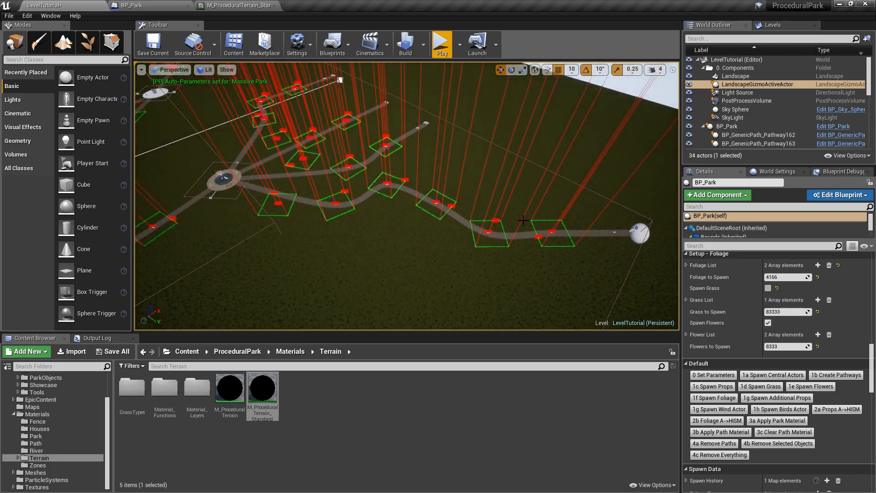
pyautogui.moveTo(388, 183); pyautogui.dragTo(319, 157, button='right')
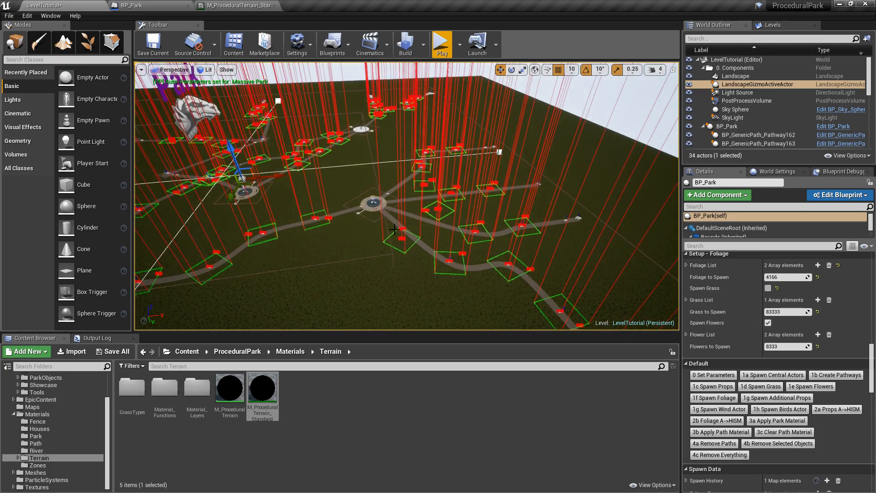
pyautogui.moveTo(363, 225); pyautogui.dragTo(305, 208, button='right')
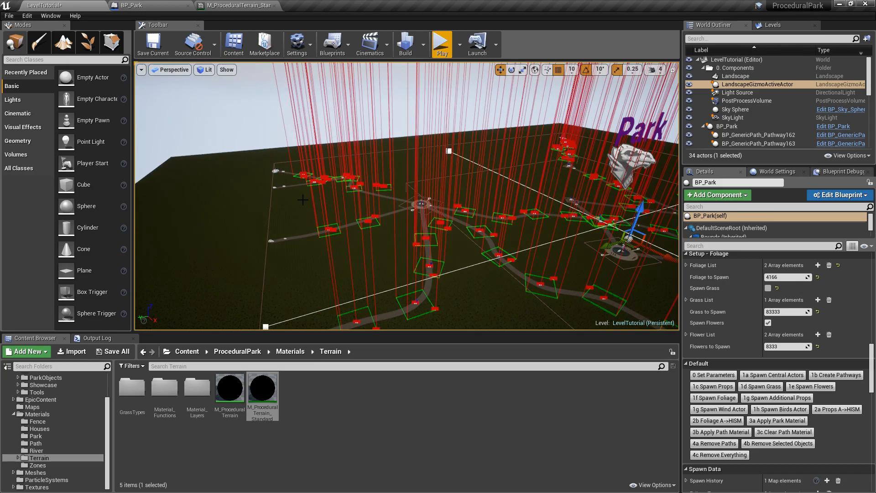
pyautogui.moveTo(475, 239); pyautogui.dragTo(566, 208, button='right')
pyautogui.press('f')
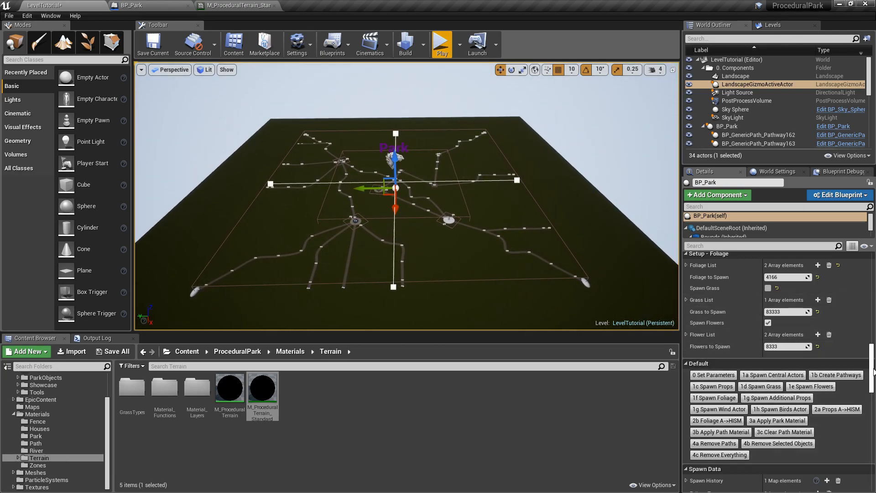
# - Disable Debug Path Trace and collapse BP_Park's Debug Details
pyautogui.scroll(2, 874, 357)
pyautogui.scroll(4, 874, 358)
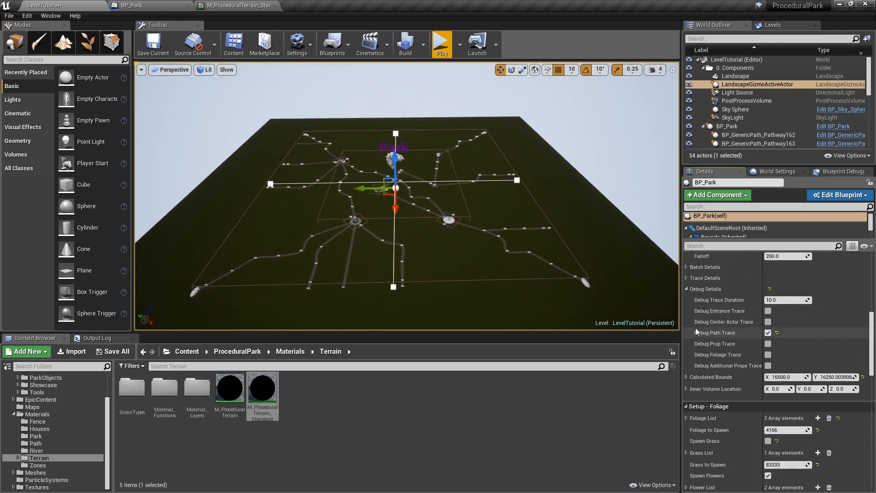
pyautogui.click(686, 289)
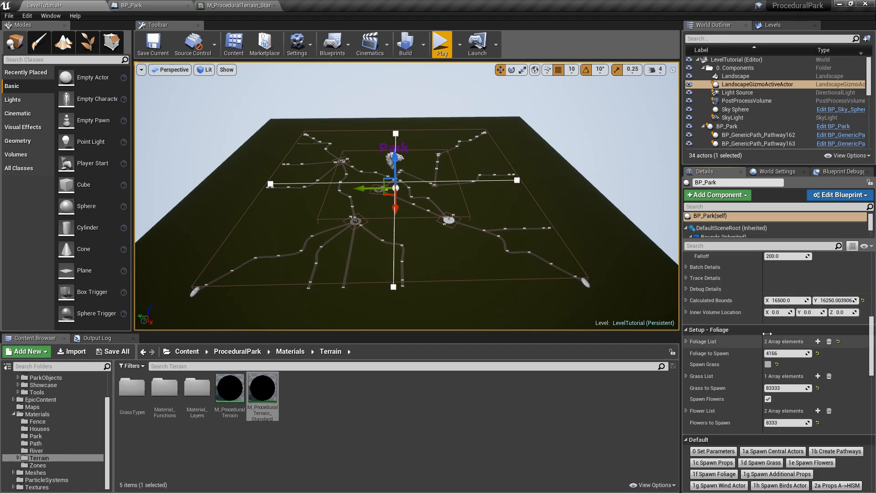
# - Remove the spawned central actors and pathways with 4c Remove Everything, and review BP_Park's general and foliage setup
pyautogui.moveTo(872, 336)
pyautogui.mouseDown()
pyautogui.moveTo(875, 281)
pyautogui.moveTo(873, 348)
pyautogui.mouseUp()
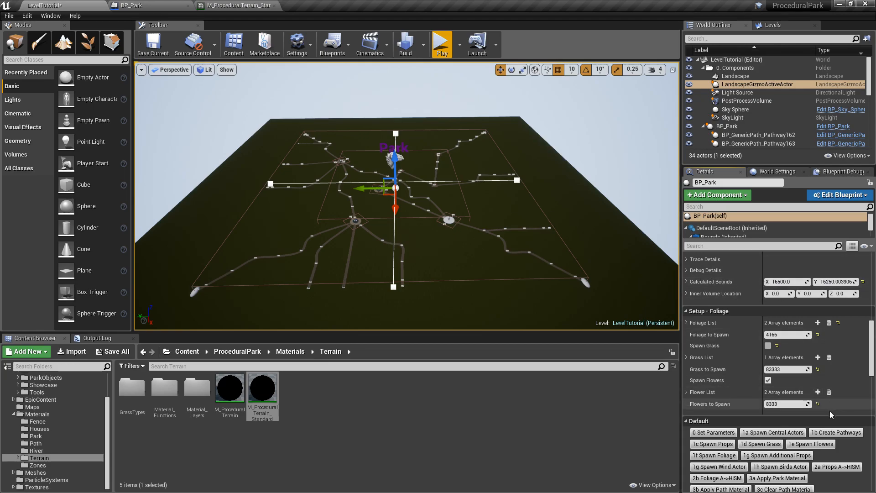
pyautogui.scroll(-1, 716, 279)
pyautogui.moveTo(875, 374); pyautogui.dragTo(872, 289)
pyautogui.click(740, 385)
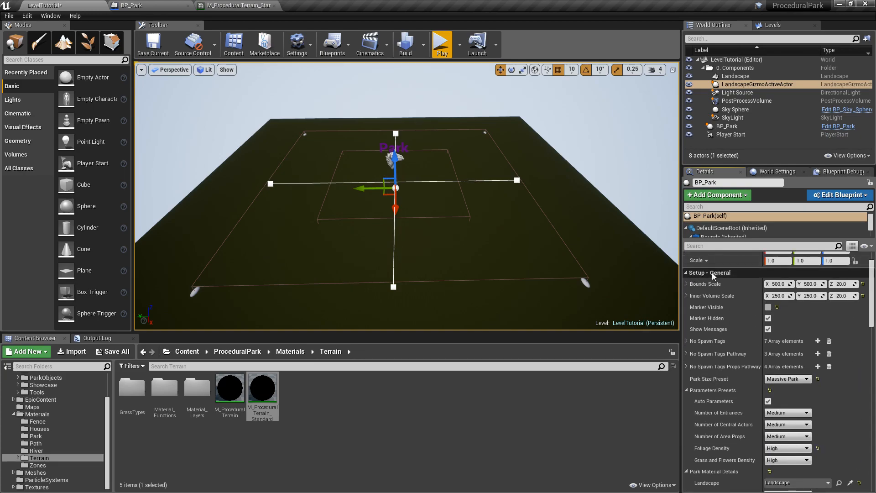
pyautogui.moveTo(872, 284); pyautogui.dragTo(873, 373)
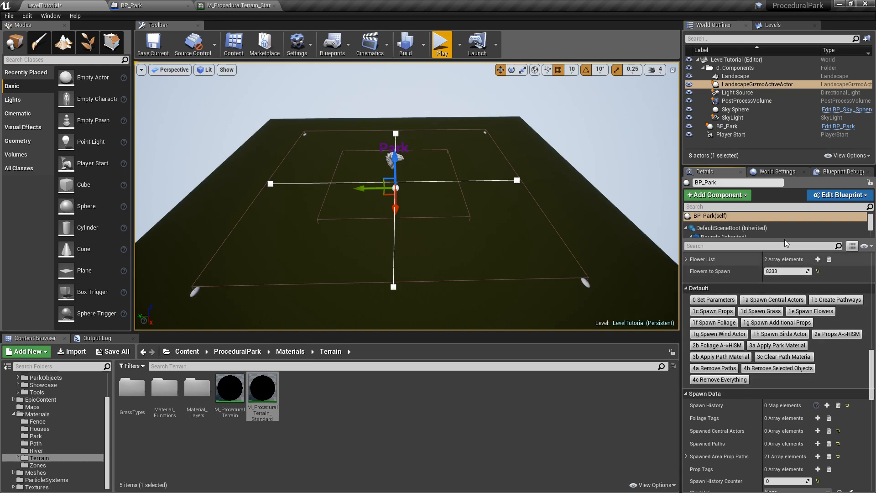
pyautogui.scroll(10, 845, 338)
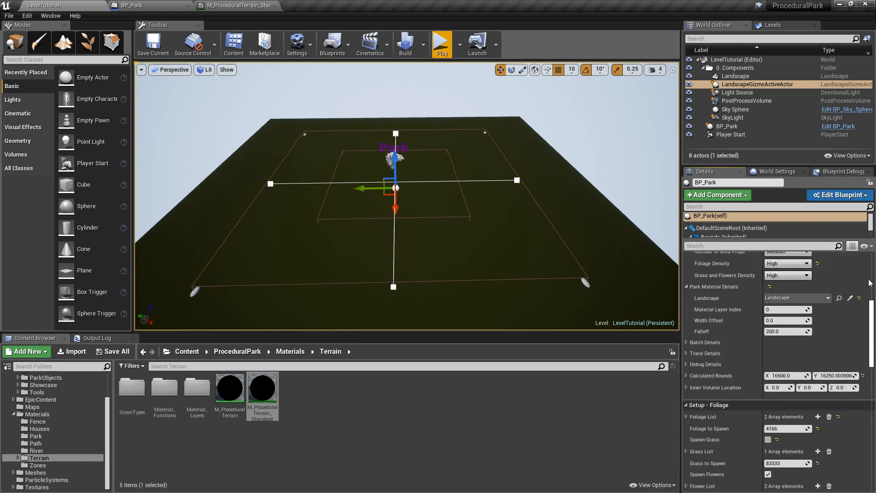